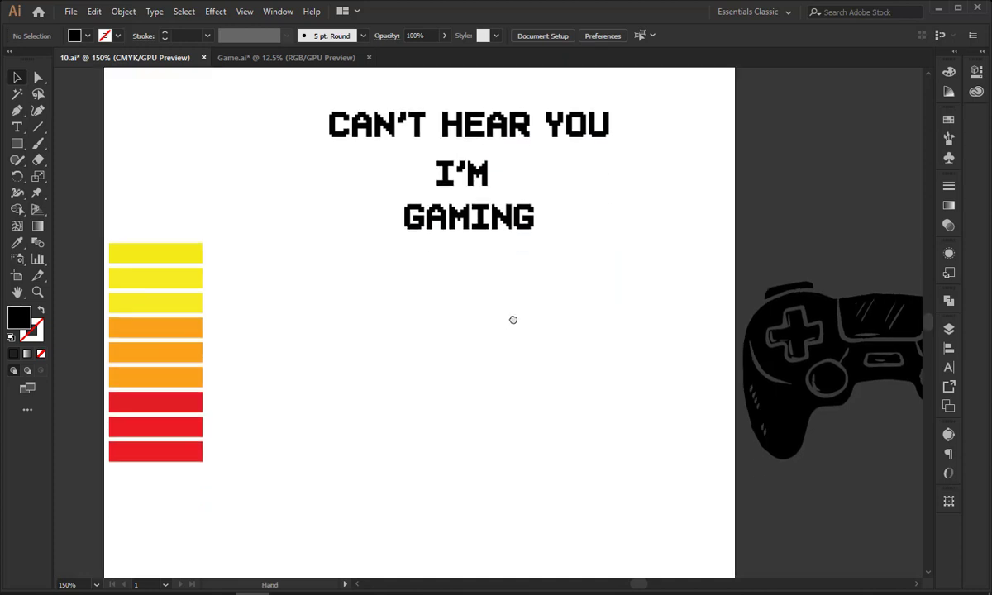
Enlarge the GAMING text to 81.76 pt and place it in the lower part of the artboard.
drag(479, 183, 466, 397)
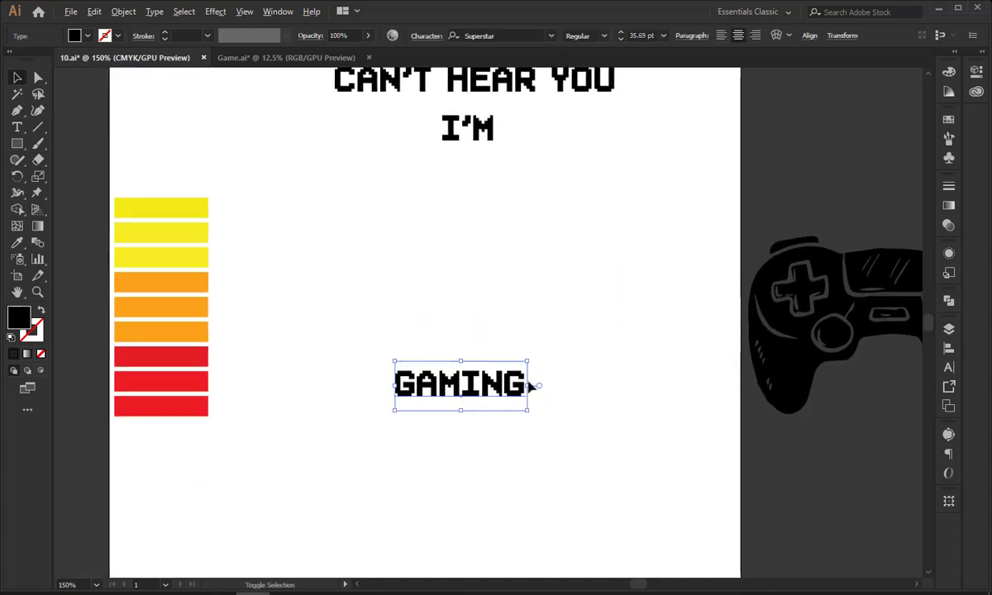
drag(530, 386, 614, 406)
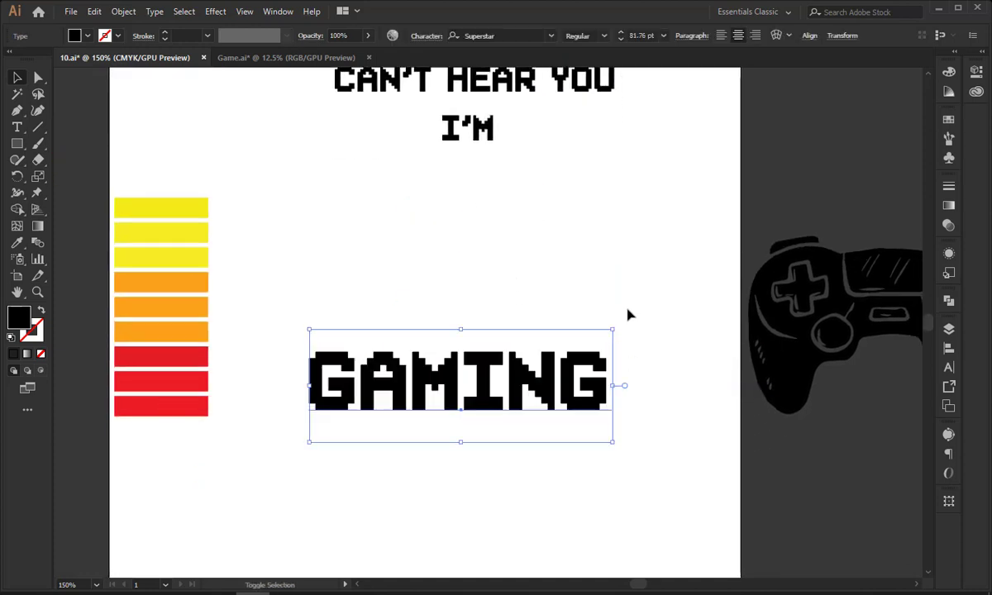
click(630, 314)
drag(541, 392, 541, 453)
drag(553, 296, 566, 340)
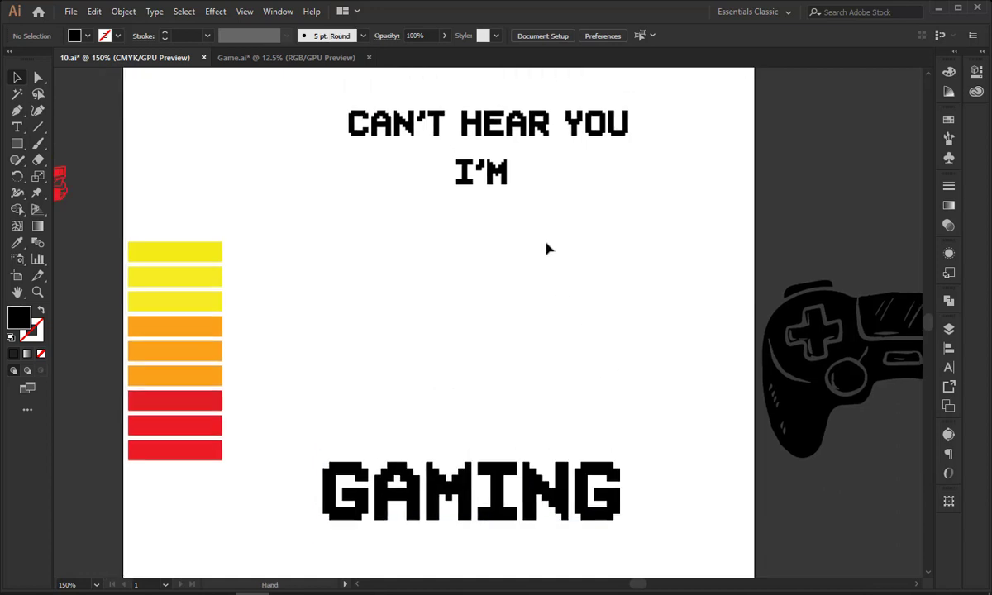
Move CAN'T HEAR YOU down toward GAMING and centre both lines horizontally on the artboard.
drag(539, 129, 533, 287)
drag(419, 241, 547, 483)
click(780, 36)
click(666, 73)
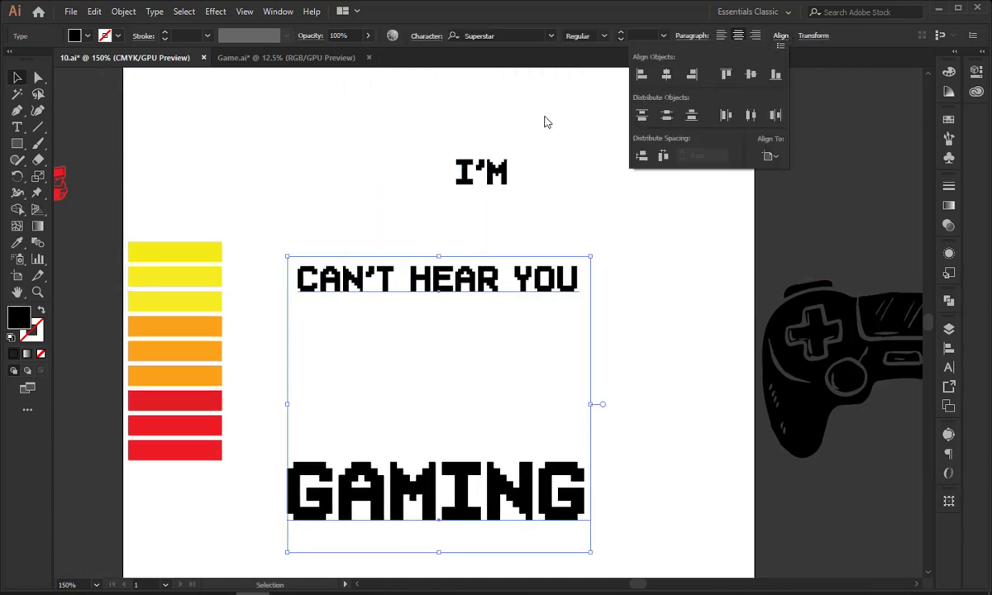
Move the I'M text directly above GAMING and enlarge it to 72.47 pt.
click(505, 171)
drag(506, 171, 488, 430)
click(537, 415)
drag(591, 383, 630, 336)
Place a copy of the three text lines outside the artboard, to its left, as editable backup.
drag(331, 189, 521, 426)
drag(590, 273, 92, 372)
click(426, 253)
Check which font the CAN'T HEAR YOU text uses.
click(426, 253)
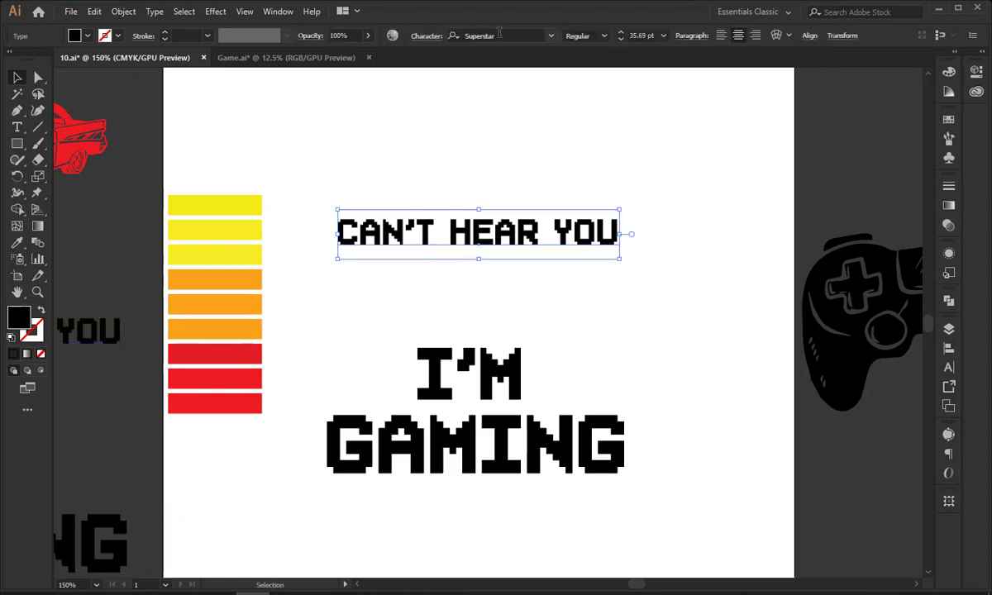
click(499, 35)
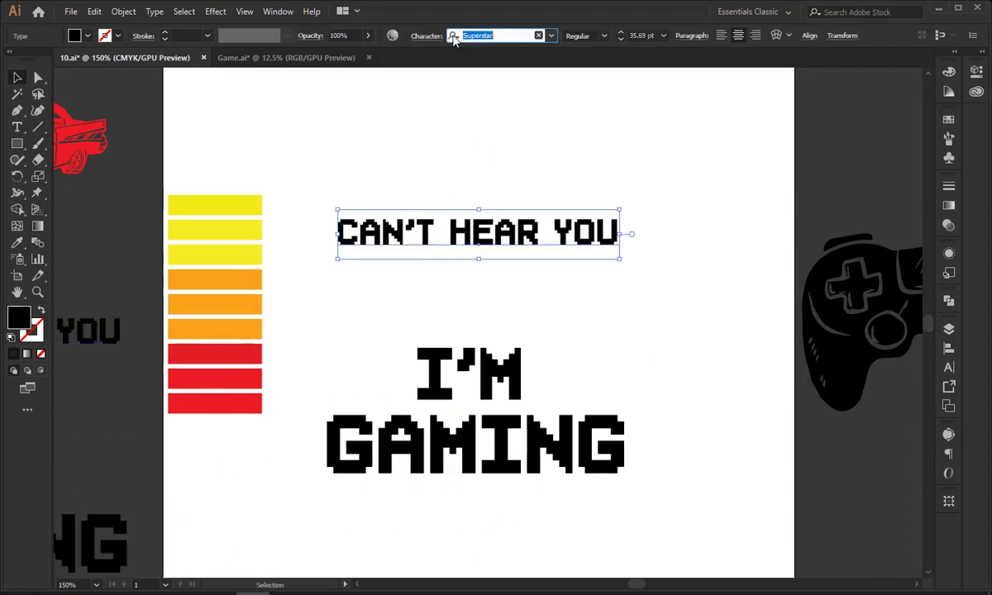
click(500, 120)
Convert the three text lines on the artboard to outlines and undo the conversion.
drag(501, 128, 490, 111)
drag(418, 132, 531, 422)
right_click(527, 424)
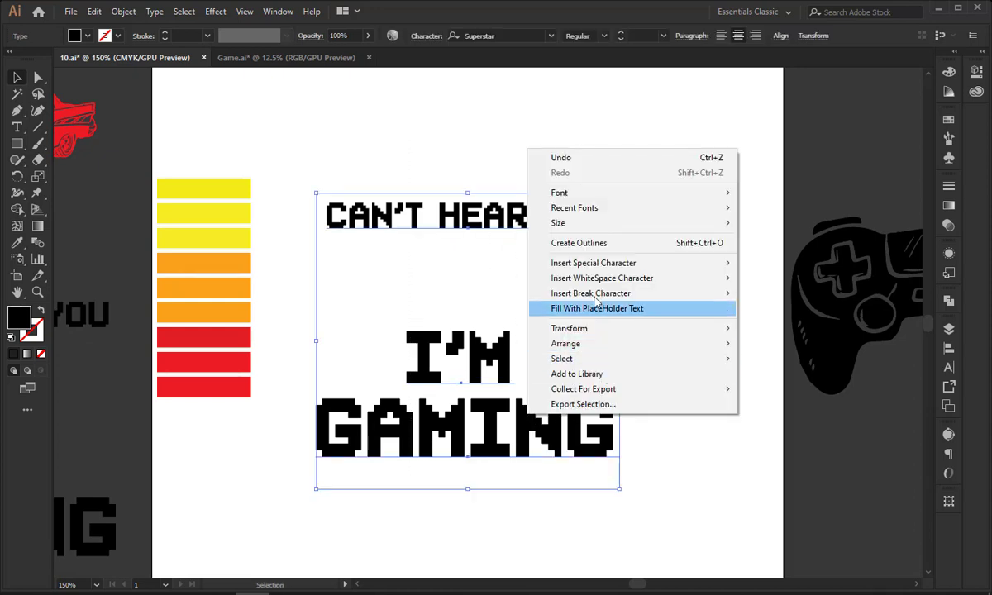
click(588, 248)
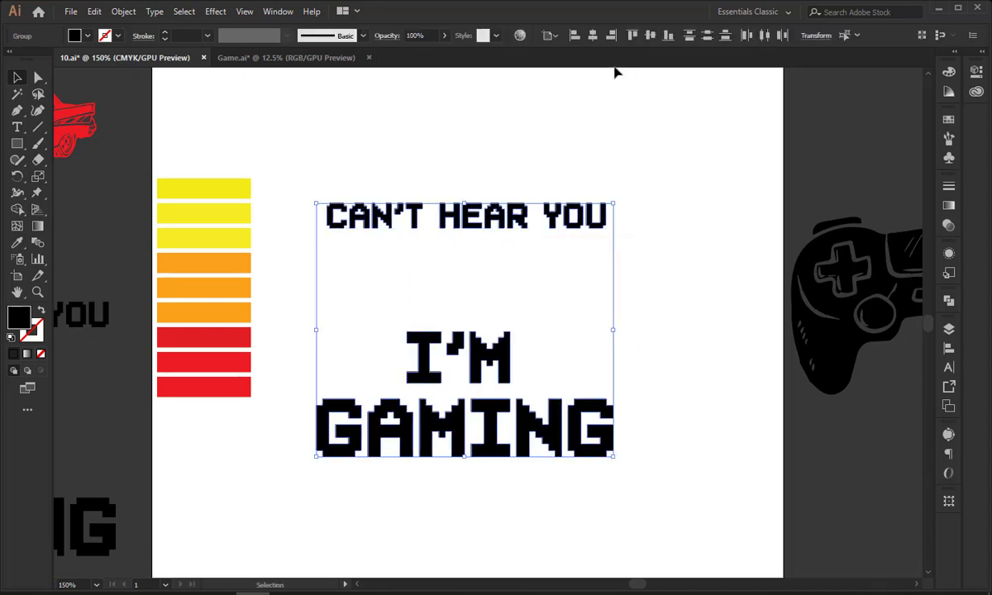
click(634, 319)
click(567, 413)
key(ctrl+z)
click(593, 271)
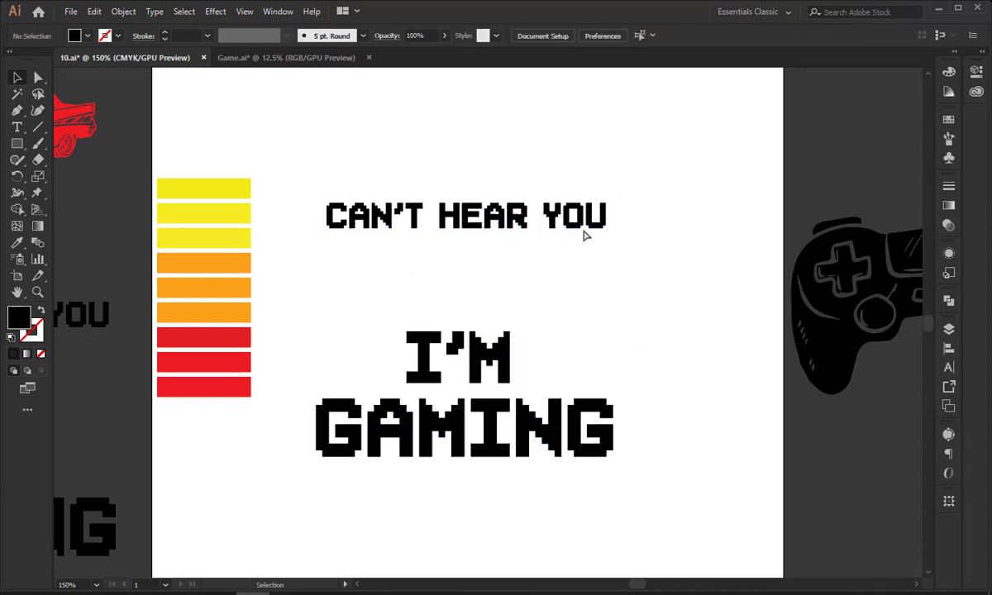
key(ctrl+z)
Move CAN'T HEAR YOU higher on the artboard to widen the gap above I'M.
click(560, 259)
click(579, 222)
click(609, 310)
drag(562, 237, 551, 163)
Place a copy of the black game controller between CAN'T HEAR YOU and GAMING, with I'M between its grips.
click(793, 339)
drag(793, 339, 493, 328)
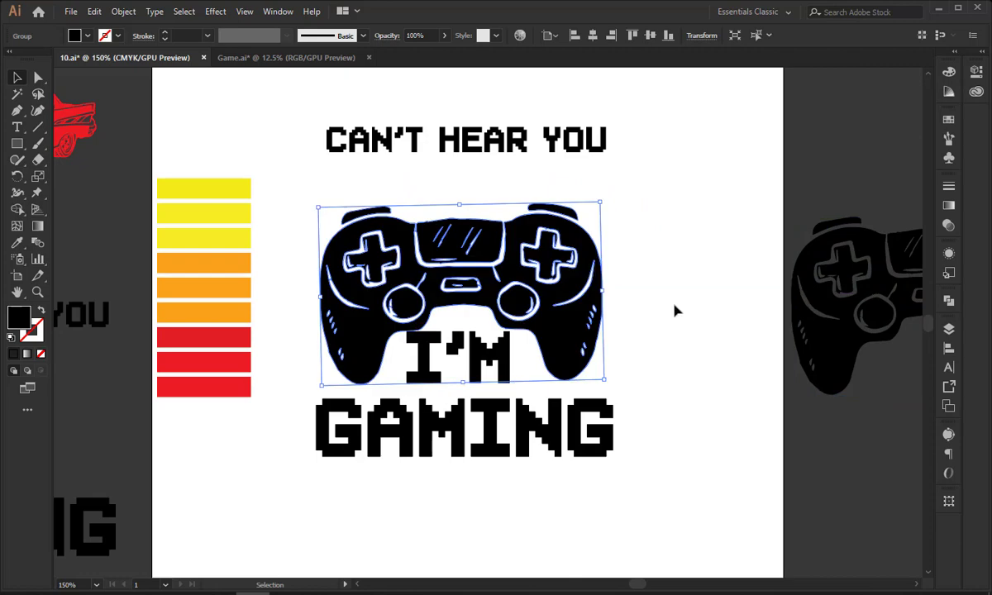
click(676, 311)
drag(563, 321, 563, 309)
Centre the controller, I'M and GAMING horizontally on the artboard and lower the controller slightly.
drag(681, 247, 373, 493)
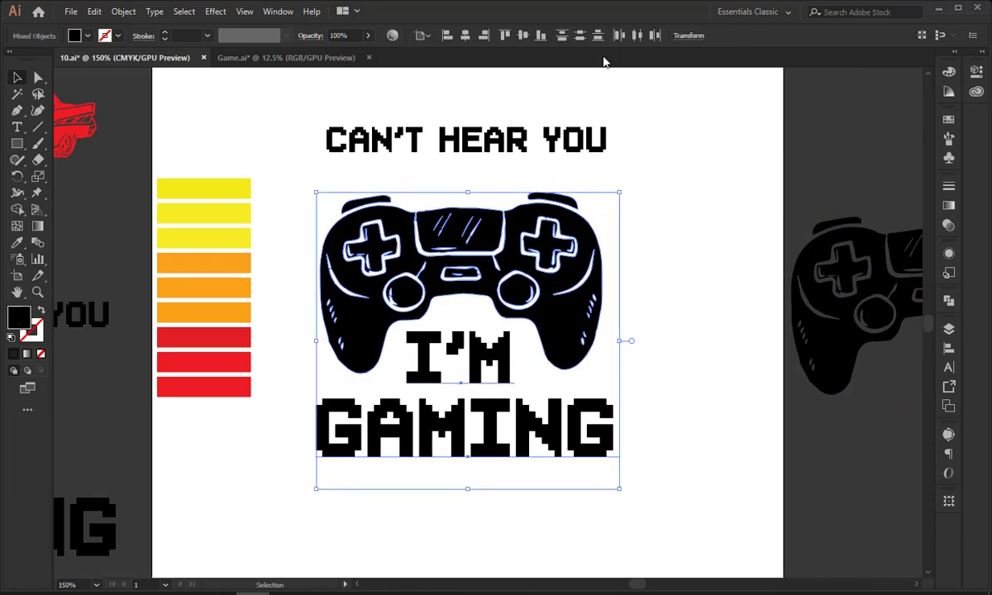
click(467, 37)
click(616, 299)
click(592, 307)
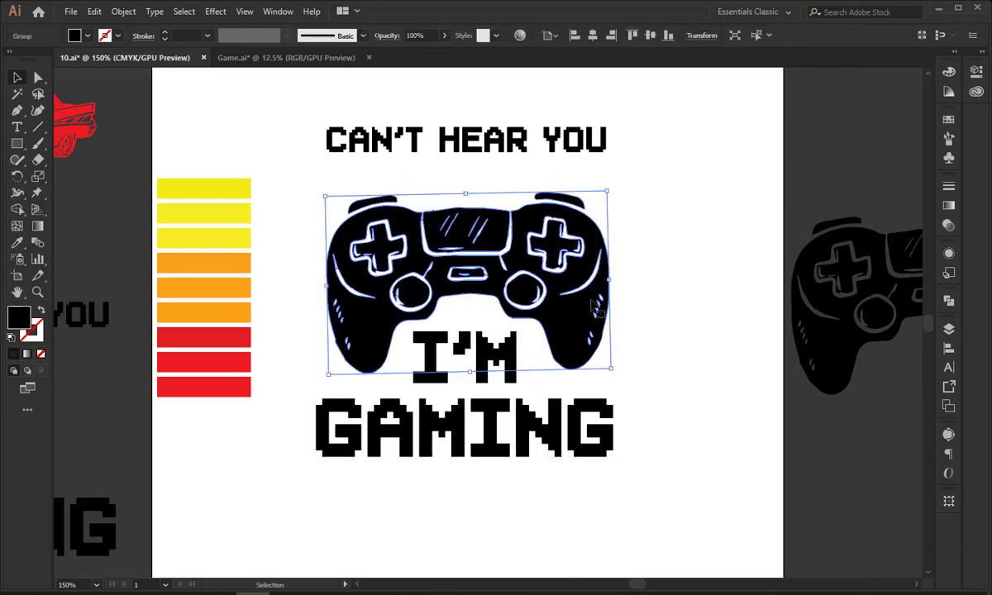
key(shift+Down)
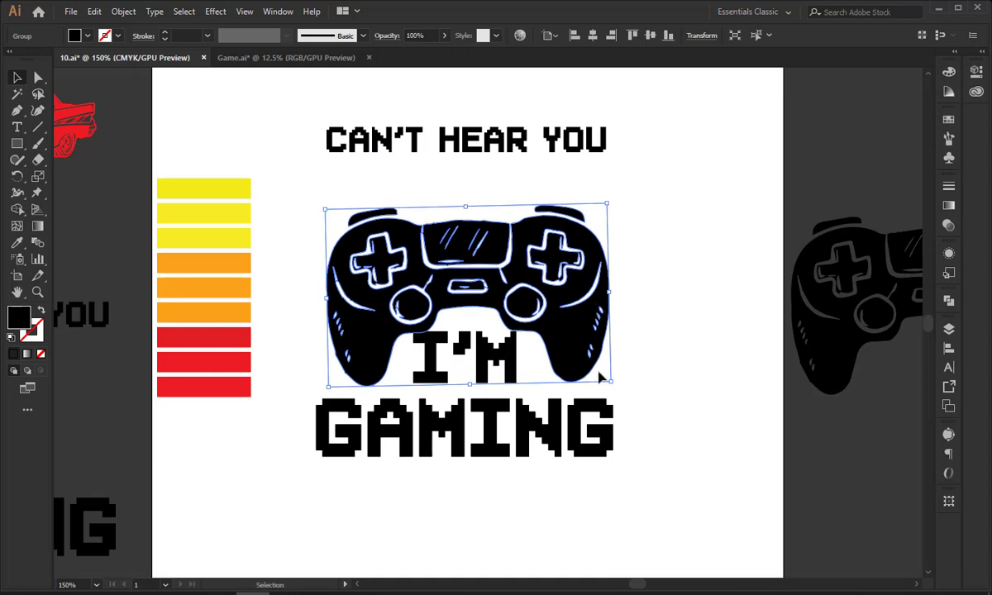
Nudge I'M down between the controller grips so it sits just above GAMING.
click(501, 357)
key(Down)
key(Down)
key(Down)
key(Down)
key(Down)
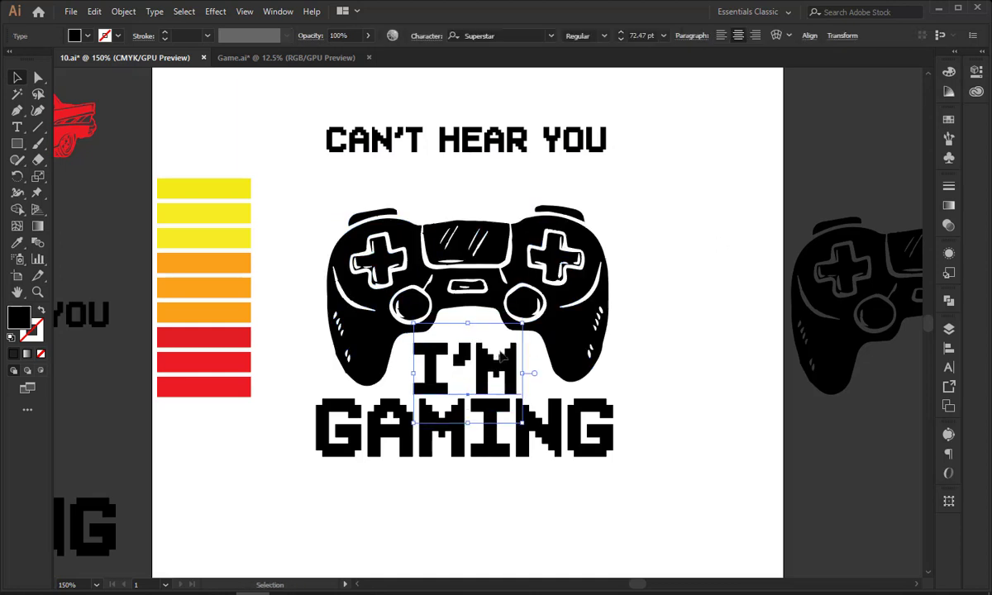
key(Up)
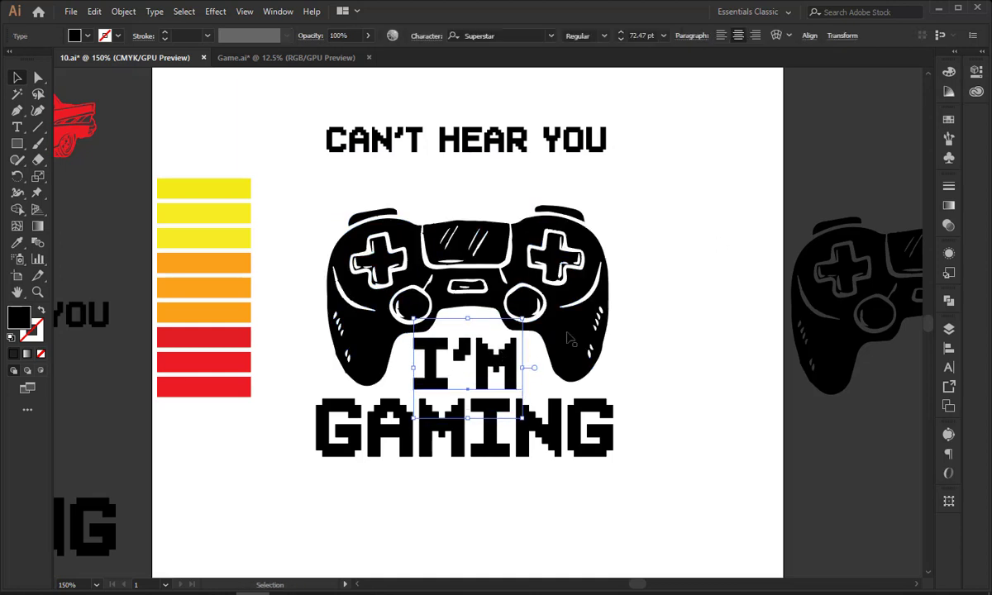
click(669, 365)
Enlarge GAMING slightly about its centre and select it together with I'M and the controller.
click(611, 435)
key(ctrl+shift+a)
click(613, 434)
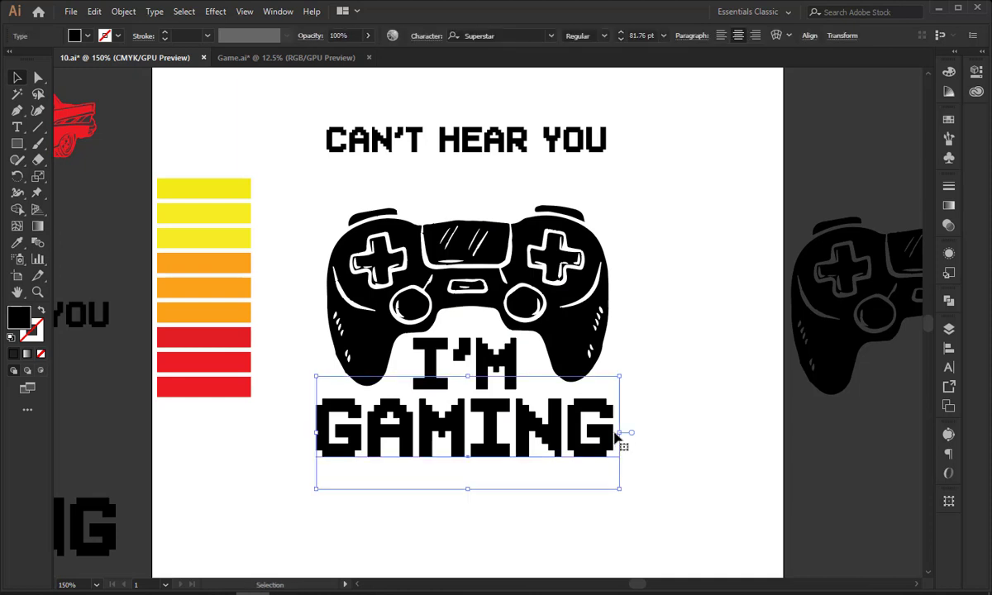
drag(620, 434, 625, 436)
drag(652, 246, 537, 199)
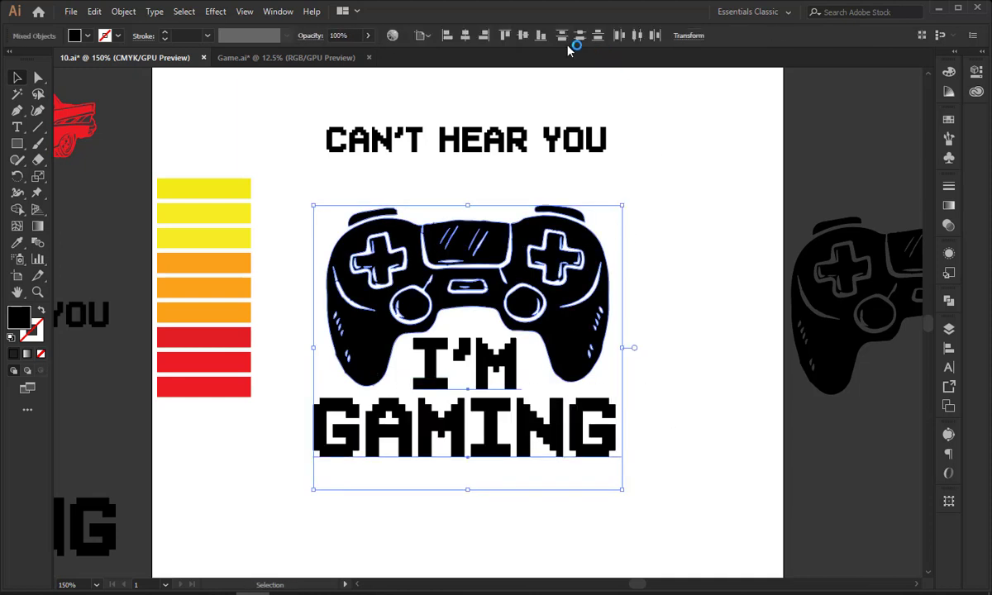
Place CAN'T HEAR YOU over the controller's upper edge at 36.68 pt and warp it with a horizontal Arc of 35% bend.
drag(606, 142, 608, 226)
click(643, 208)
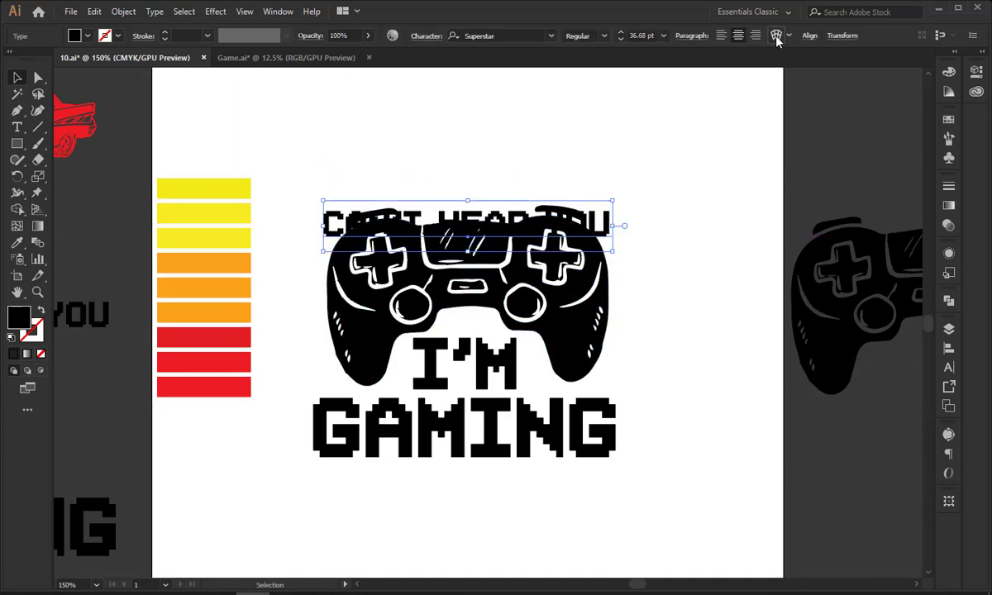
click(776, 36)
drag(842, 233, 847, 235)
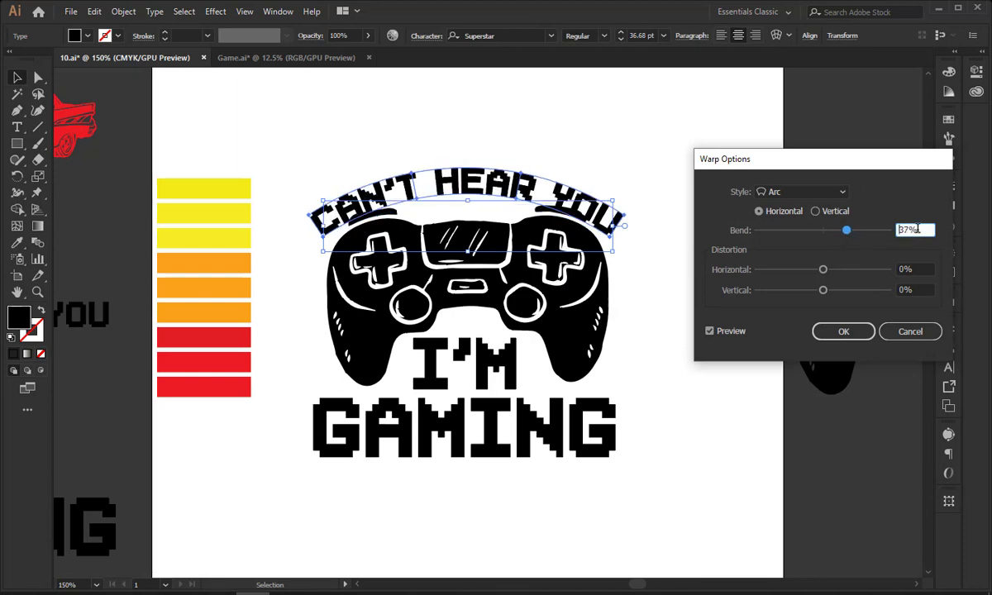
text(35)
key(Return)
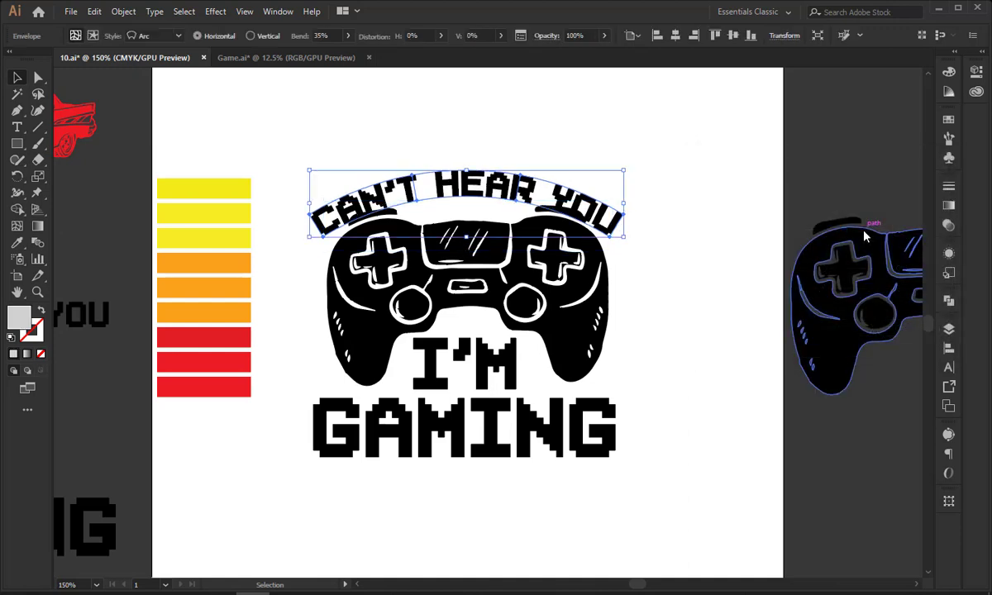
Raise the arched text slightly above the controller and centre the whole design horizontally on the artboard.
click(700, 269)
drag(512, 195, 513, 181)
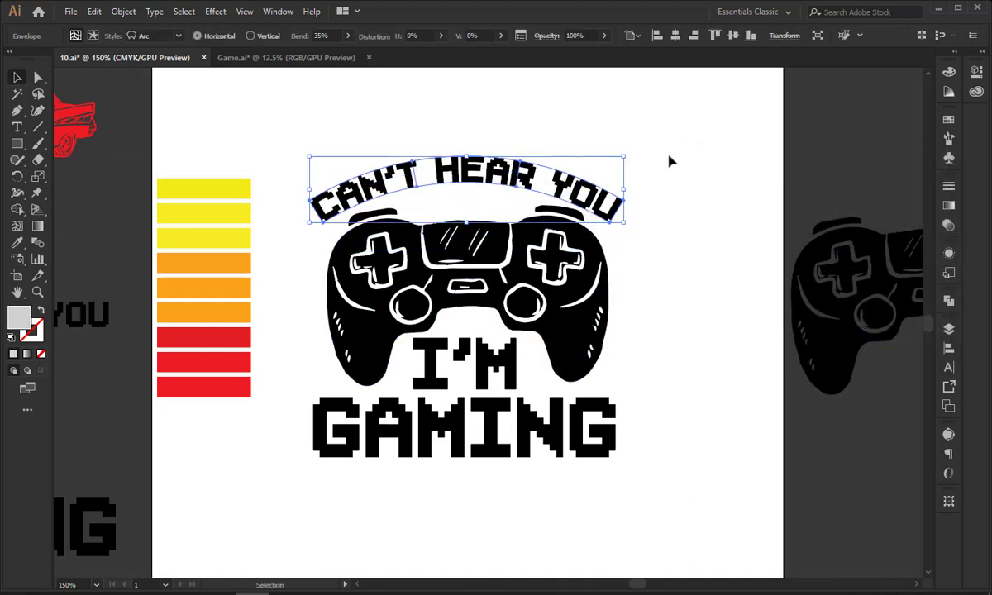
click(669, 160)
drag(649, 140, 461, 521)
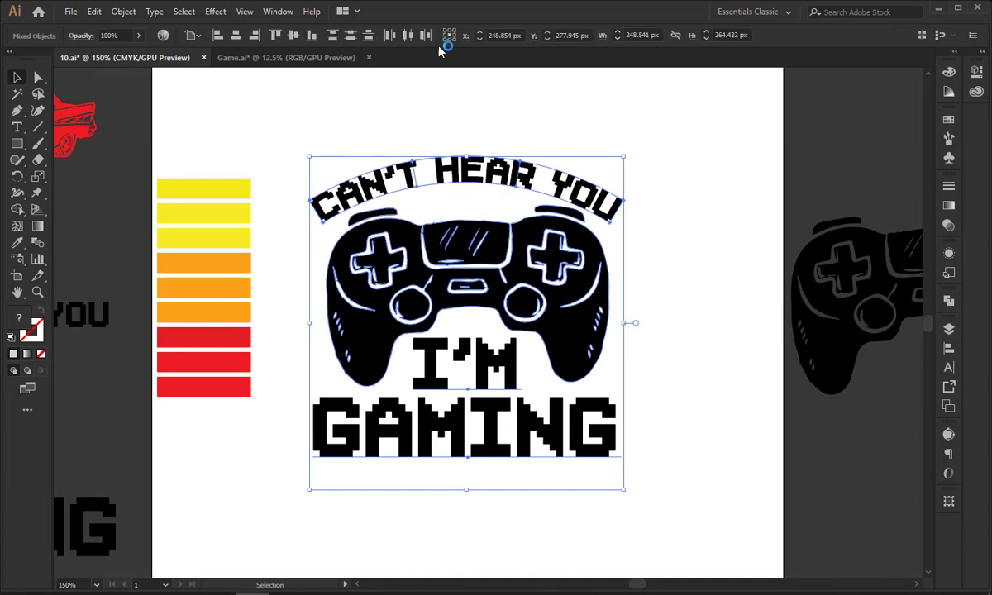
click(238, 35)
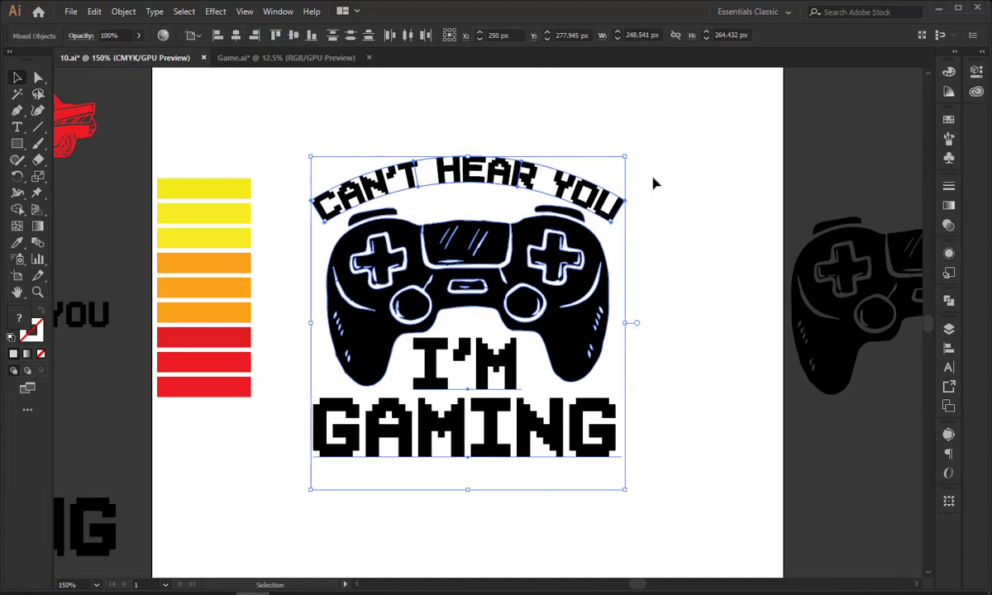
click(628, 189)
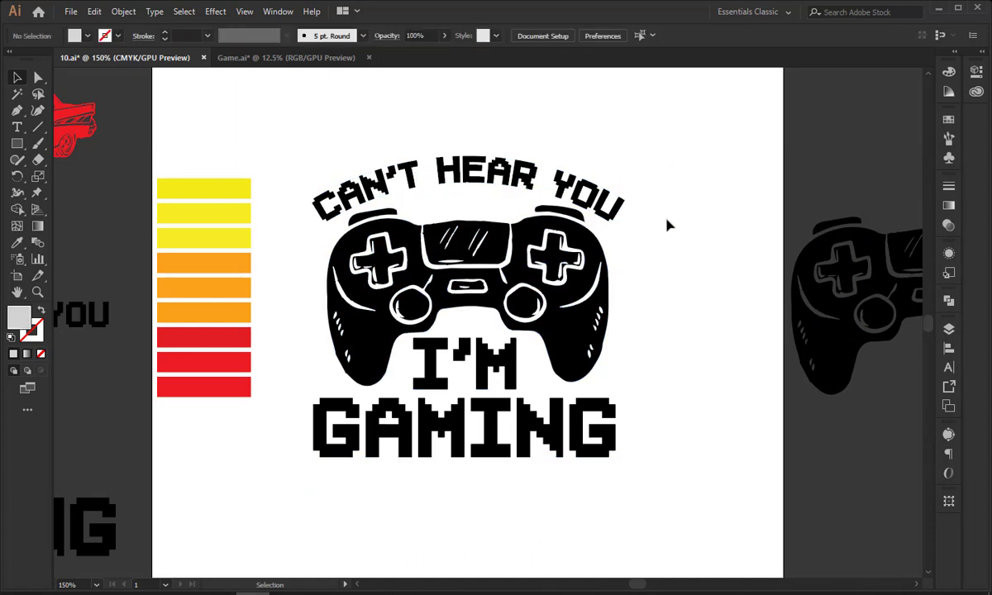
Expand the arched CAN'T HEAR YOU envelope into editable shapes.
click(532, 205)
click(124, 11)
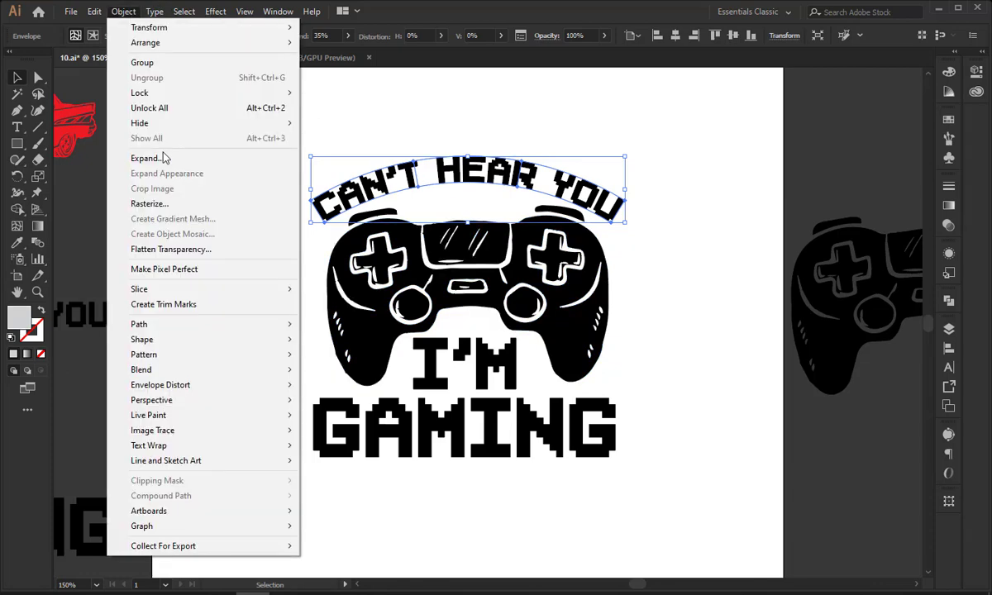
click(136, 149)
click(526, 382)
click(679, 310)
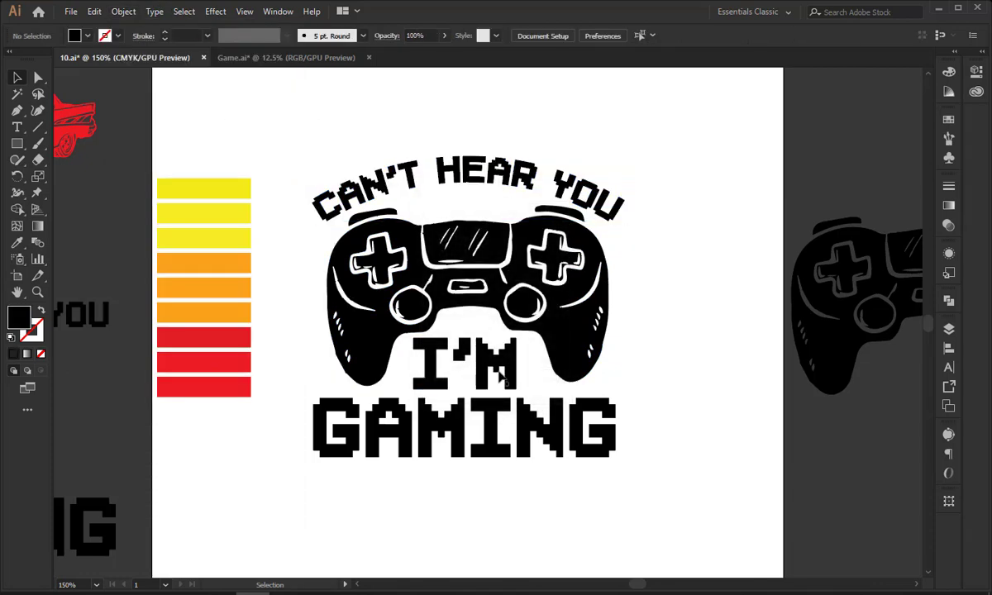
Convert the I'M and GAMING texts to outlines.
click(487, 373)
shift+click(499, 435)
right_click(499, 434)
click(551, 264)
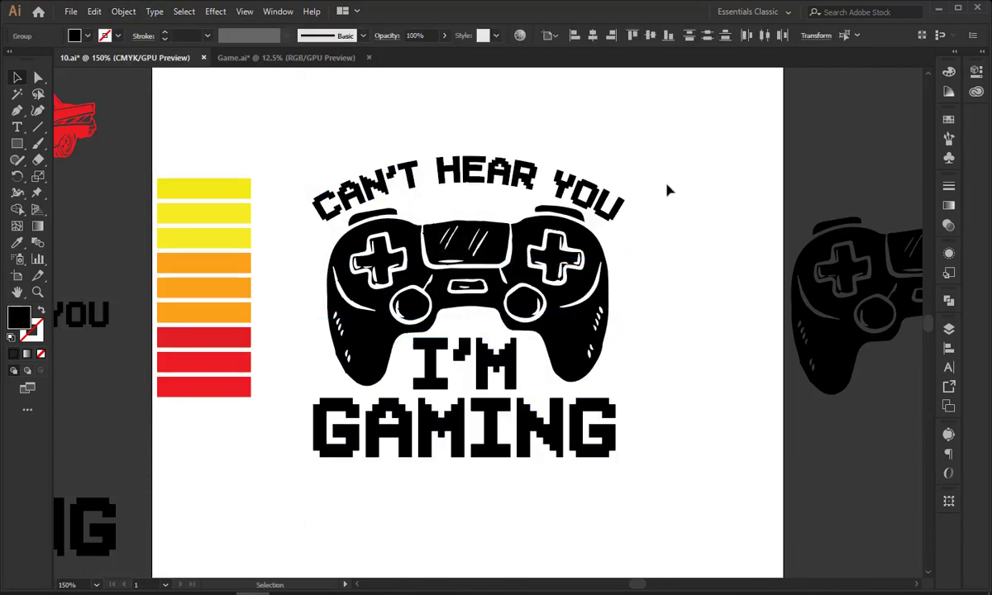
Centre the outlined lettering and the controller horizontally on the artboard.
click(451, 280)
click(594, 36)
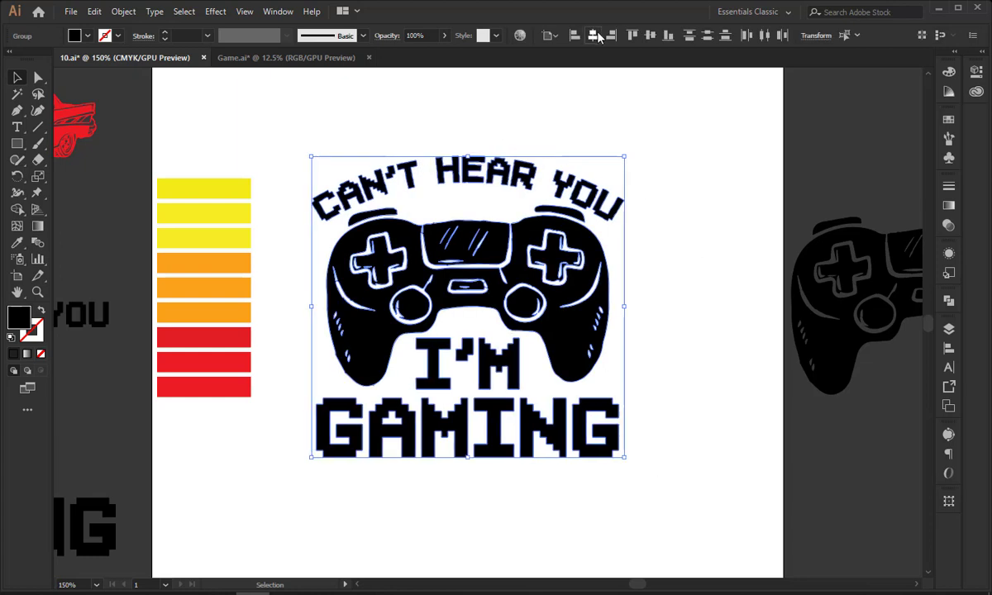
click(694, 271)
Nudge I'M and GAMING up slightly to tighten the spacing below the controller.
click(513, 382)
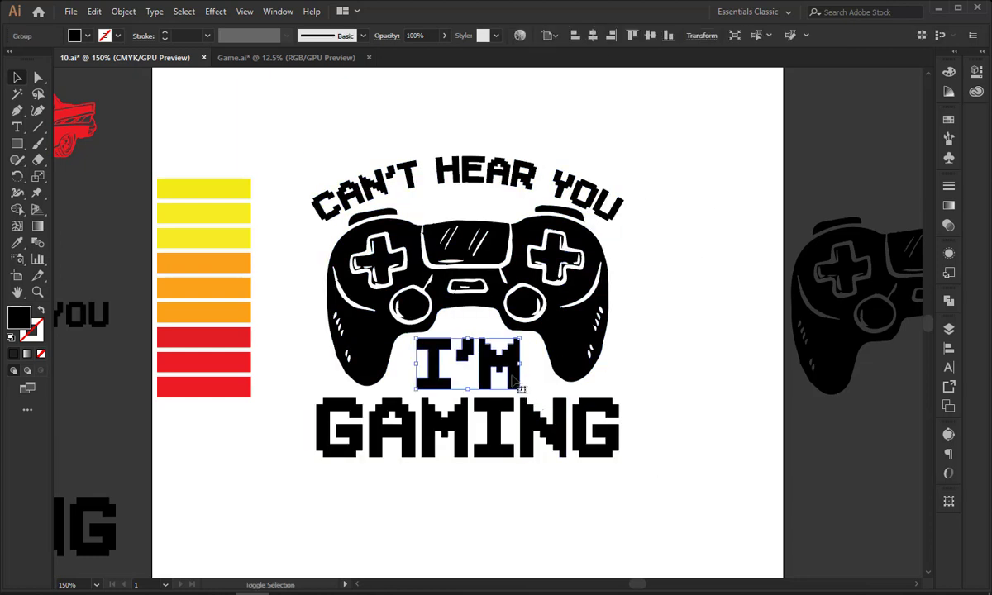
click(537, 413)
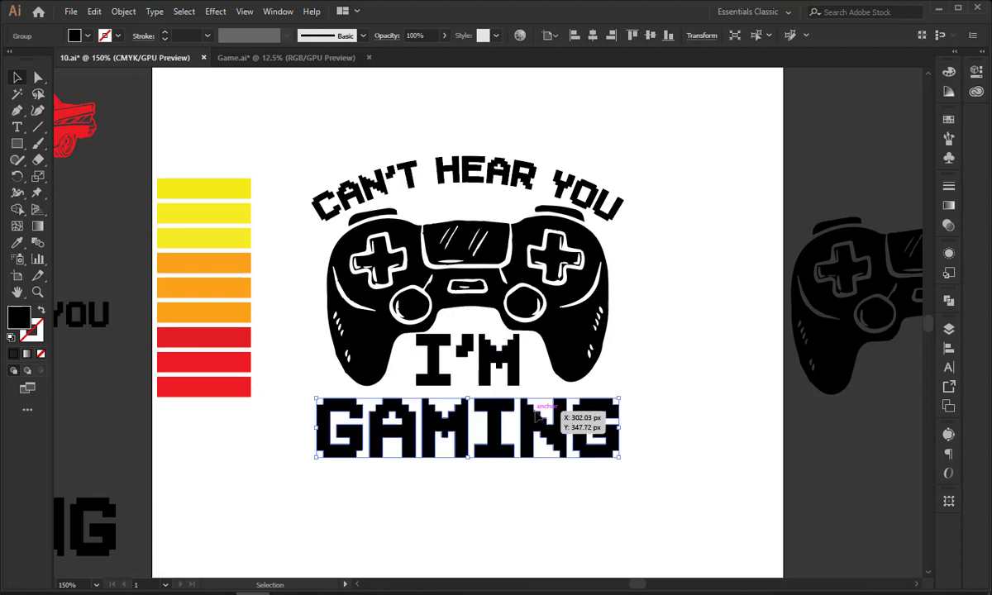
key(shift+Up)
key(Down)
key(Down)
key(Down)
key(Down)
key(Down)
key(Down)
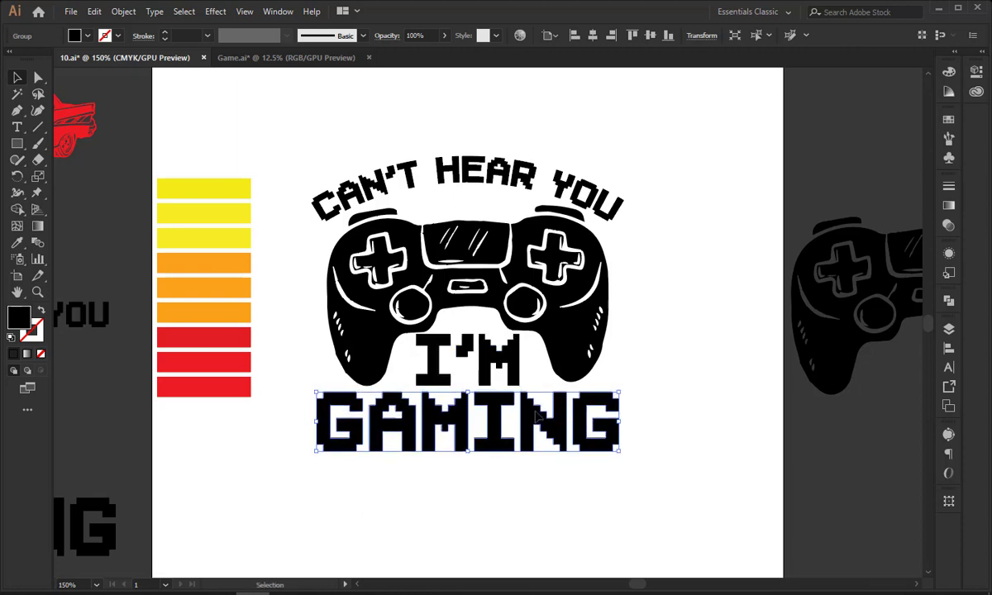
Left-align GAMING with the arched text as key object and enlarge it to match the arch's full width.
shift+click(374, 189)
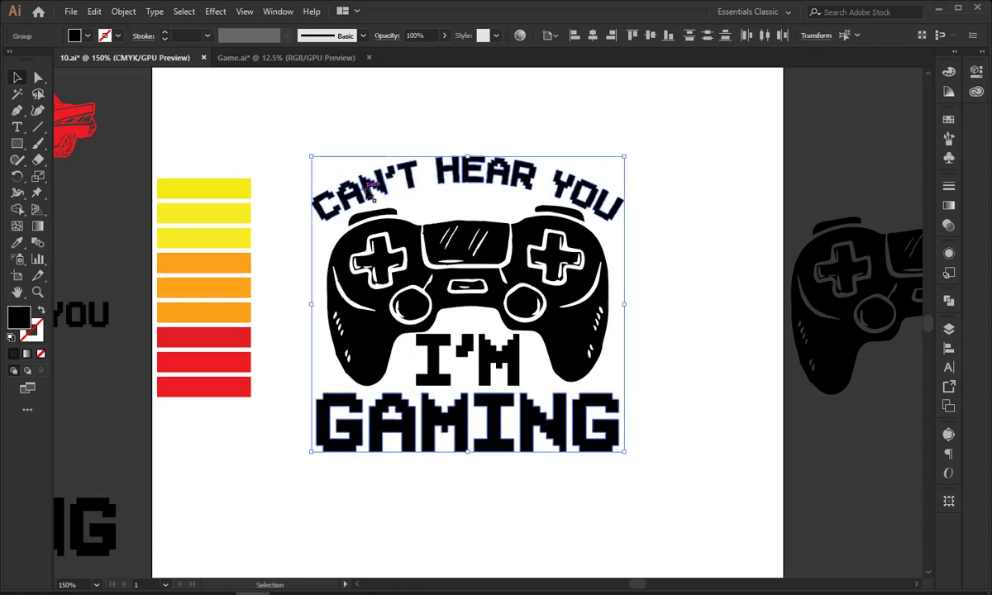
click(575, 35)
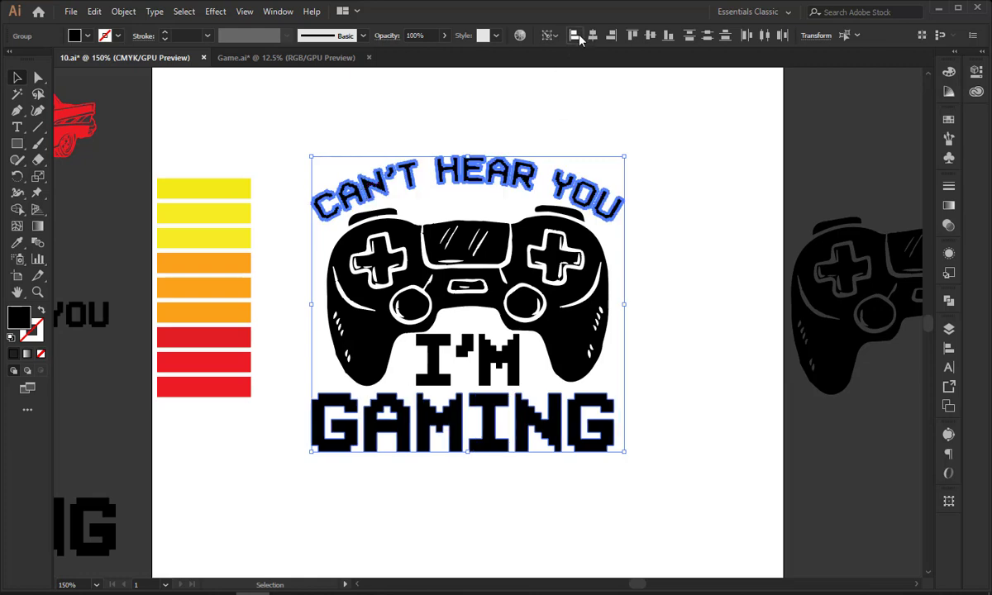
click(749, 322)
click(612, 434)
drag(615, 422, 624, 424)
Select the complete design and align all its parts to the artboard's horizontal centre.
drag(685, 170, 354, 511)
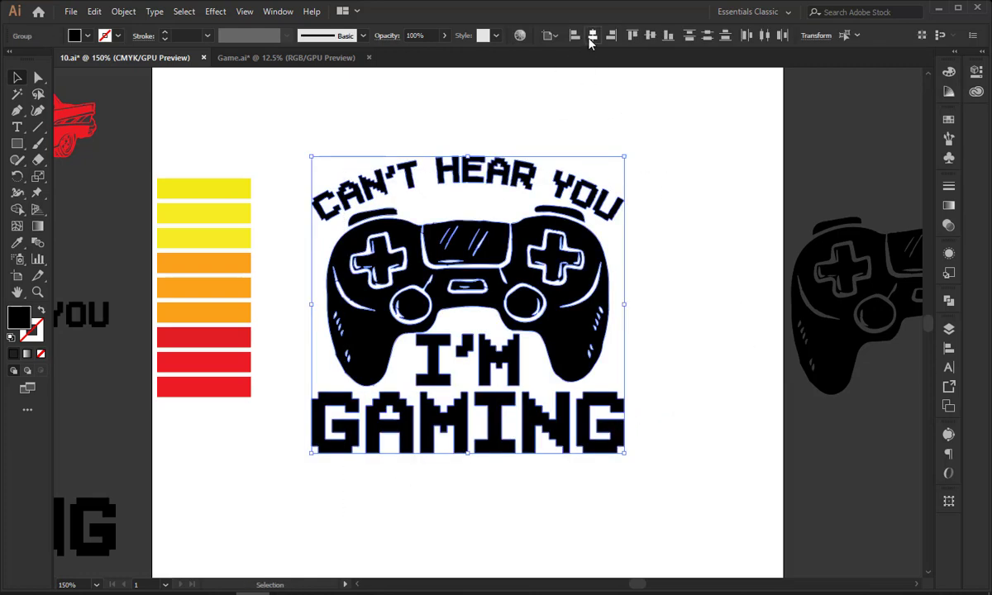
click(680, 162)
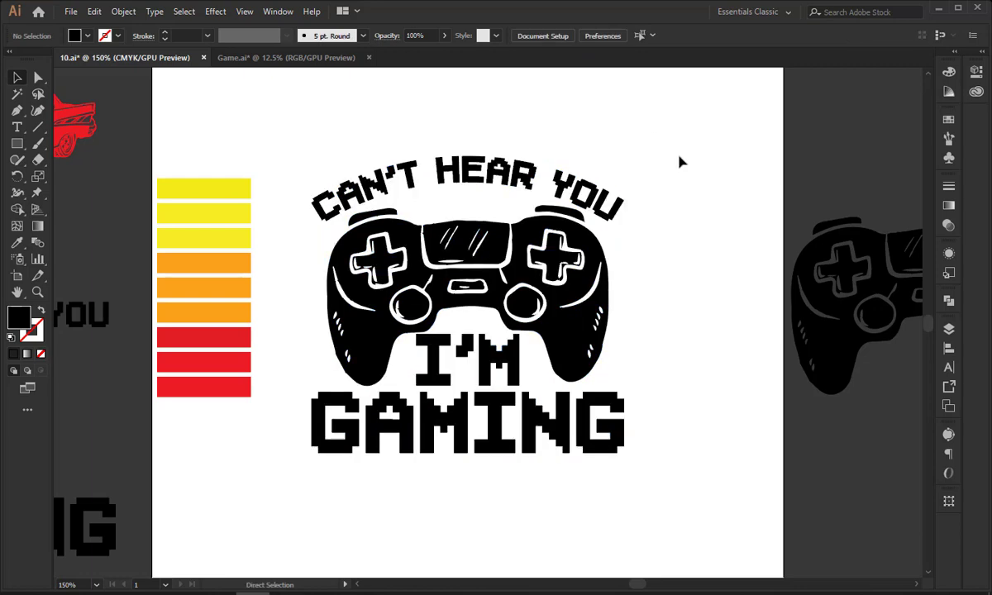
Scale the word I'M down slightly about its centre, between the controller's grips.
click(496, 359)
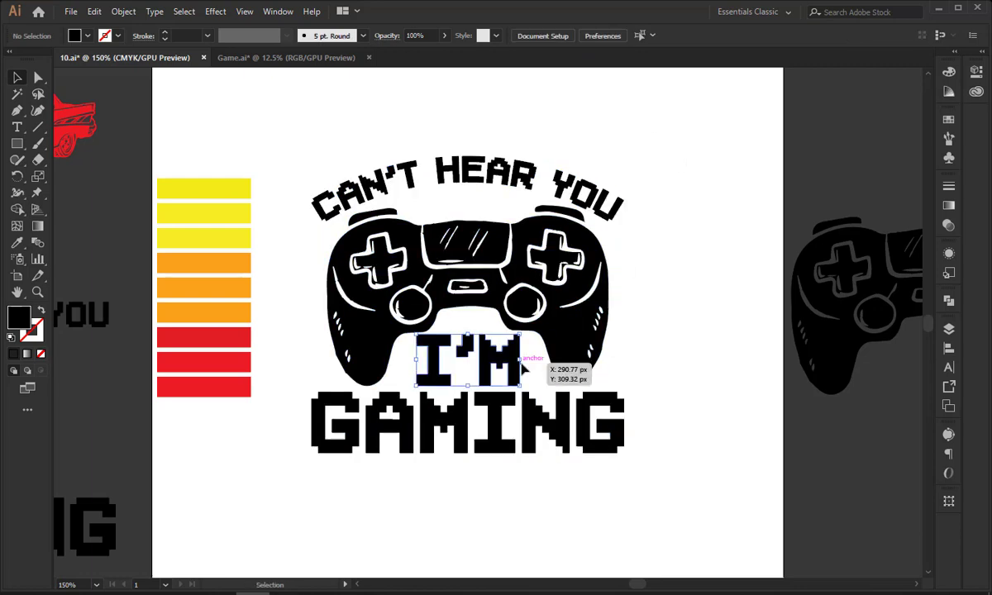
drag(523, 362, 519, 361)
click(611, 349)
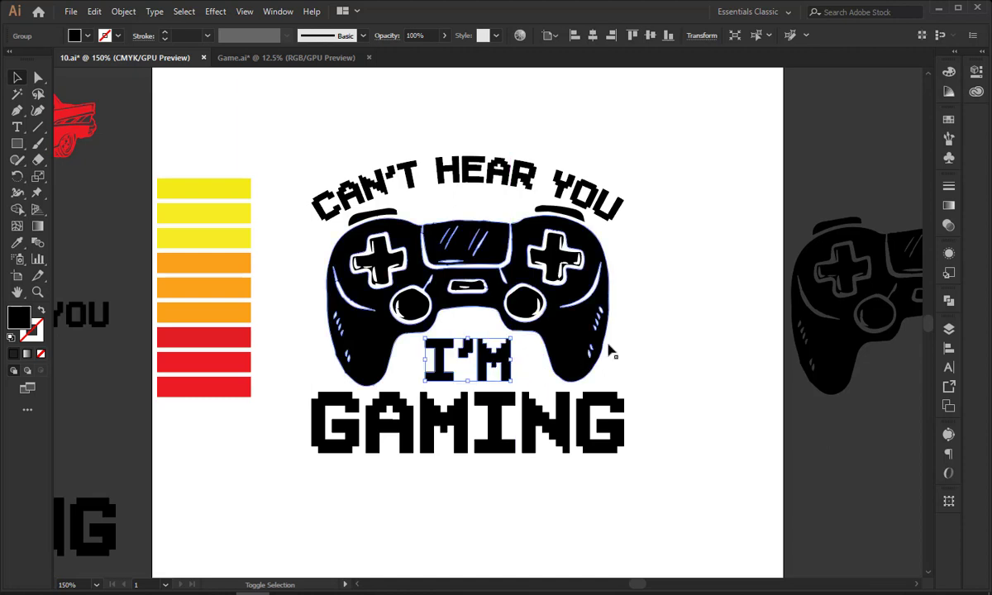
Nudge GAMING and I'M up slightly to tighten the spacing around the controller.
click(541, 416)
key(Up)
key(Up)
key(Up)
key(Up)
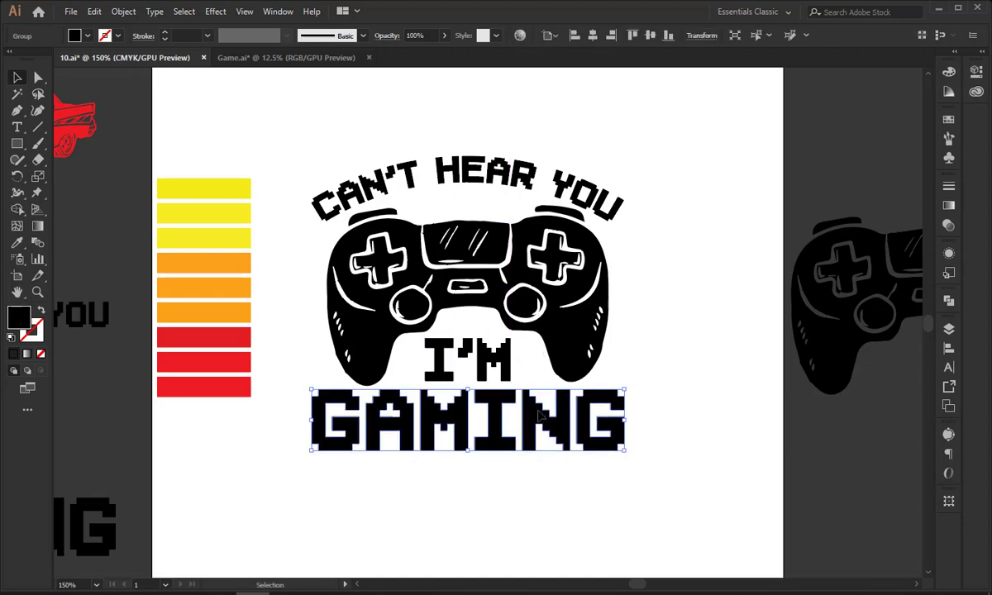
key(Up)
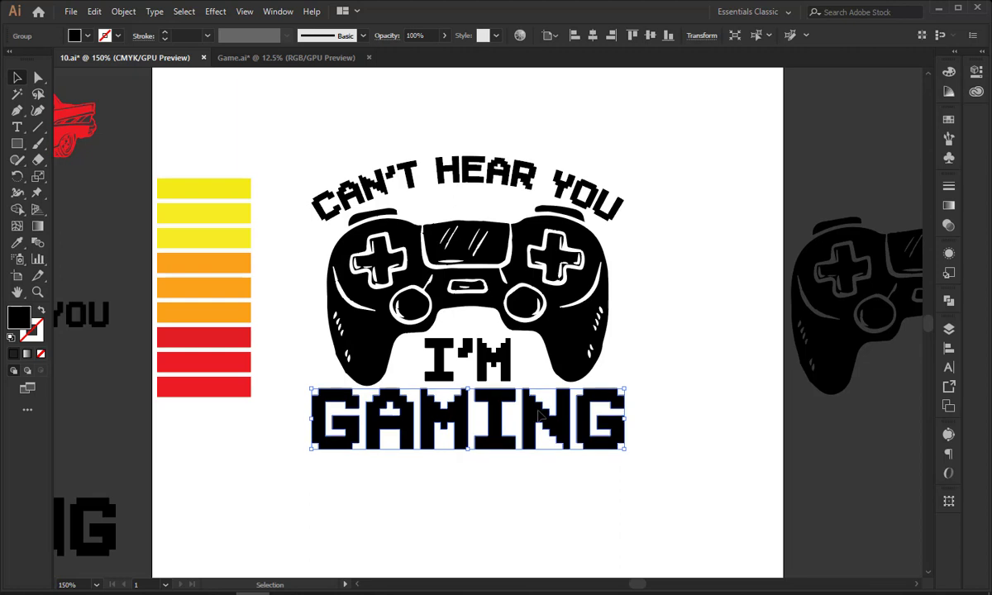
click(496, 360)
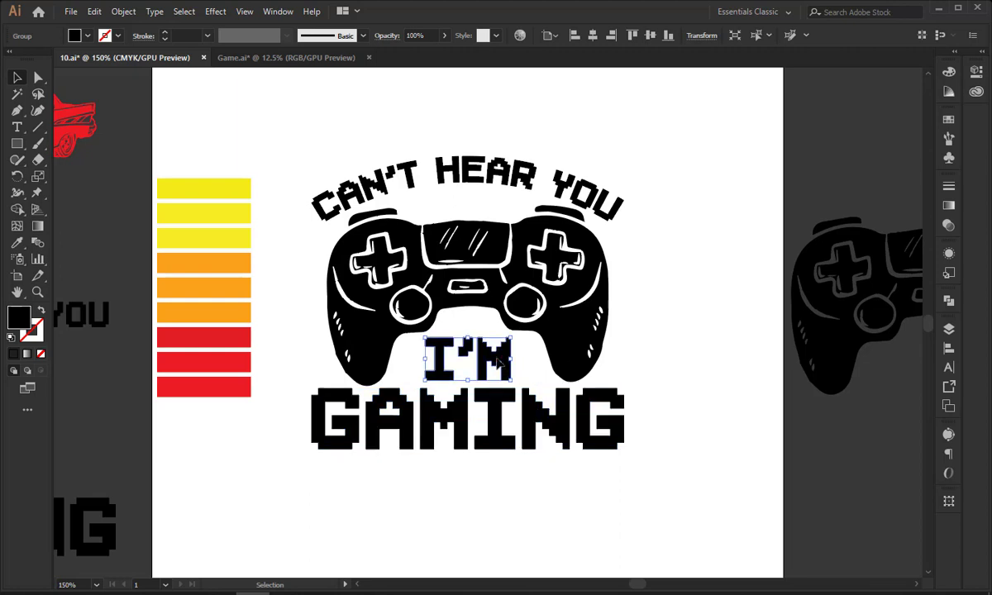
click(704, 195)
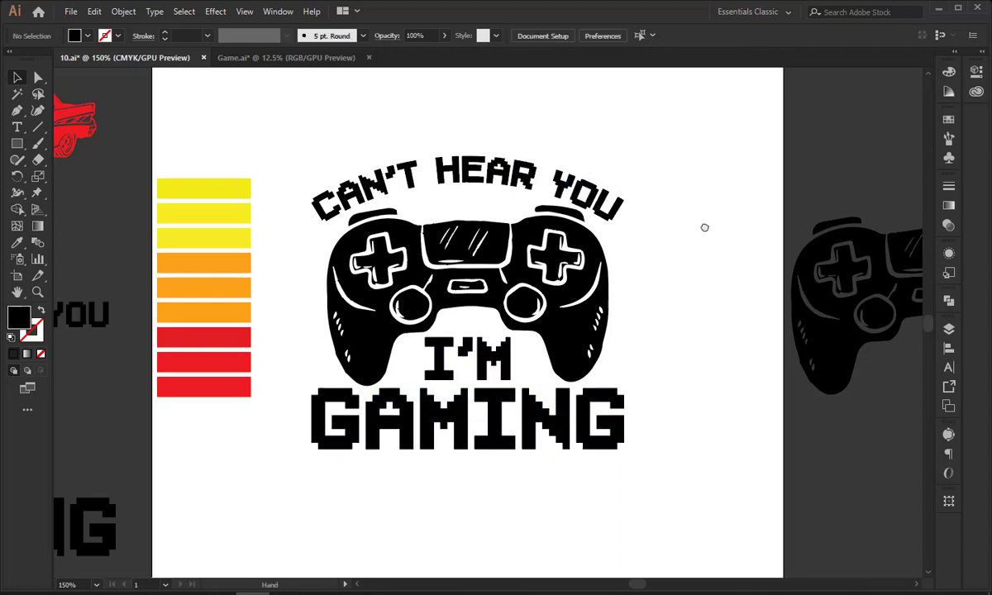
Draw a horizontal line about 29 px long between CAN'T and the controller with a black stroke and no fill.
key(ctrl+equal)
key(ctrl+equal)
drag(462, 269, 471, 414)
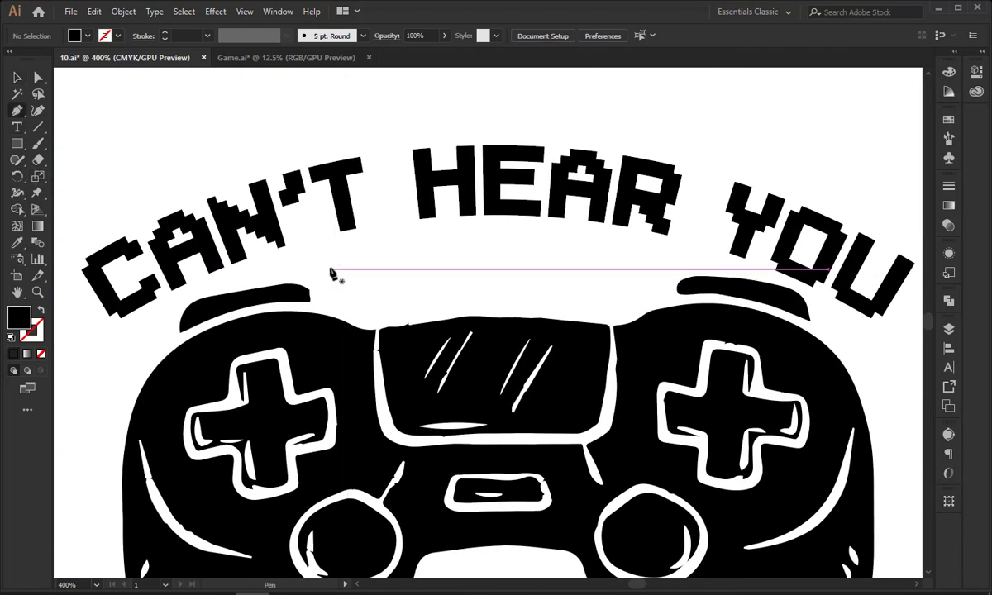
click(328, 269)
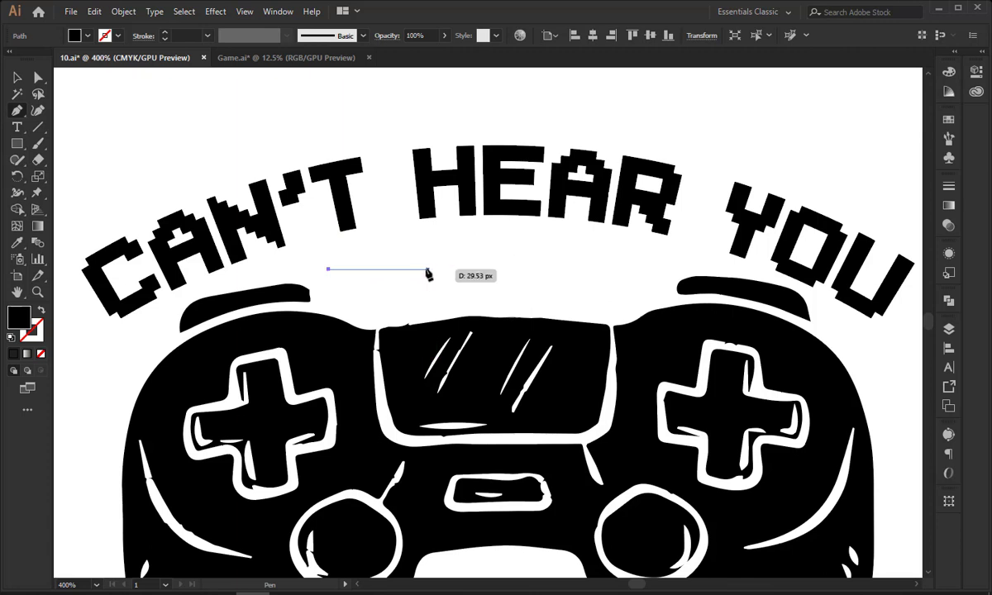
click(424, 270)
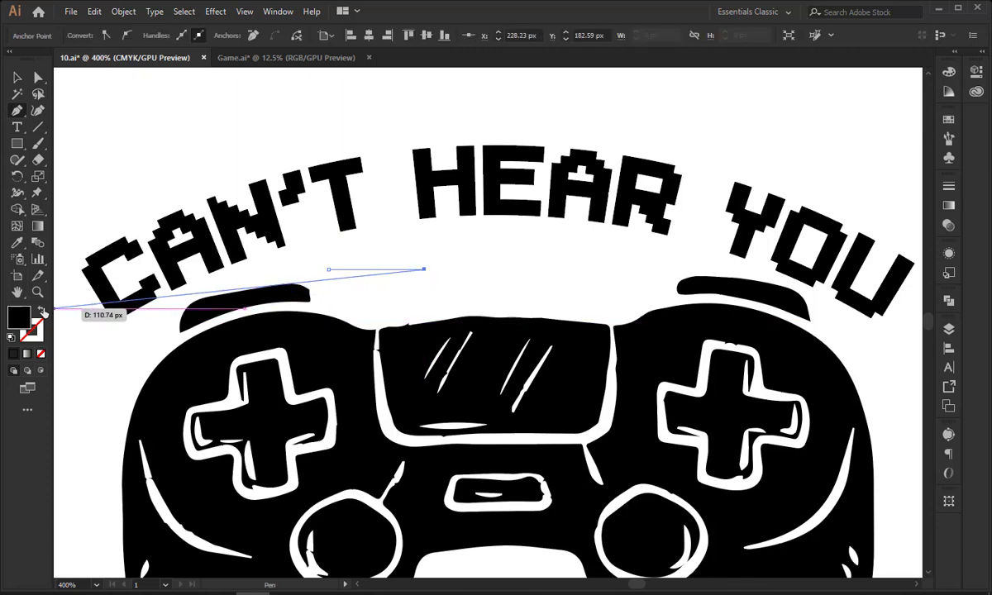
click(42, 312)
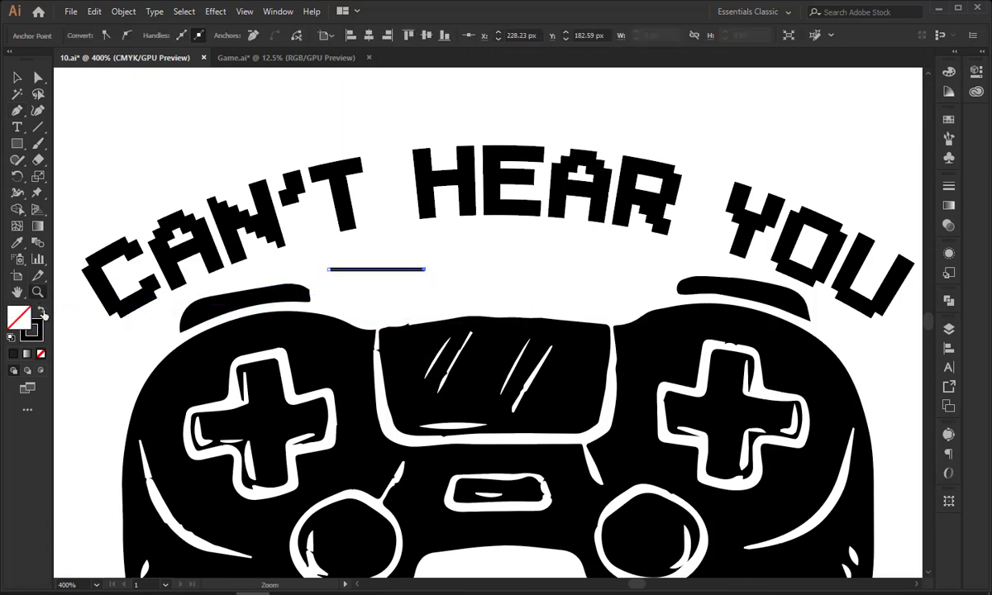
Set the new line's stroke weight to 2 pt.
click(17, 77)
click(153, 99)
click(372, 269)
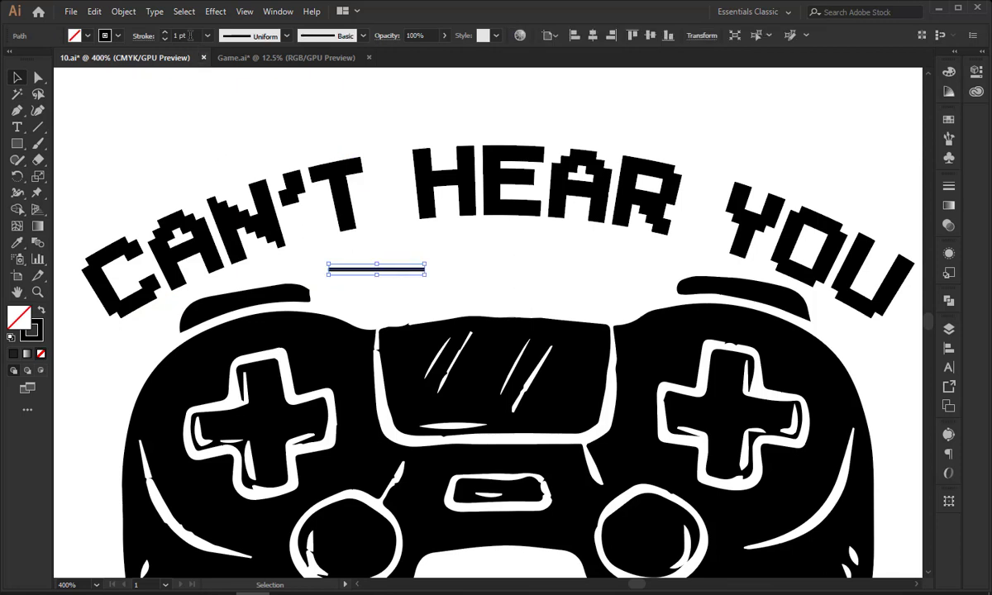
click(210, 142)
Copy the line straight down twice at equal spacing and nudge the stack of three lines up.
drag(377, 269, 380, 295)
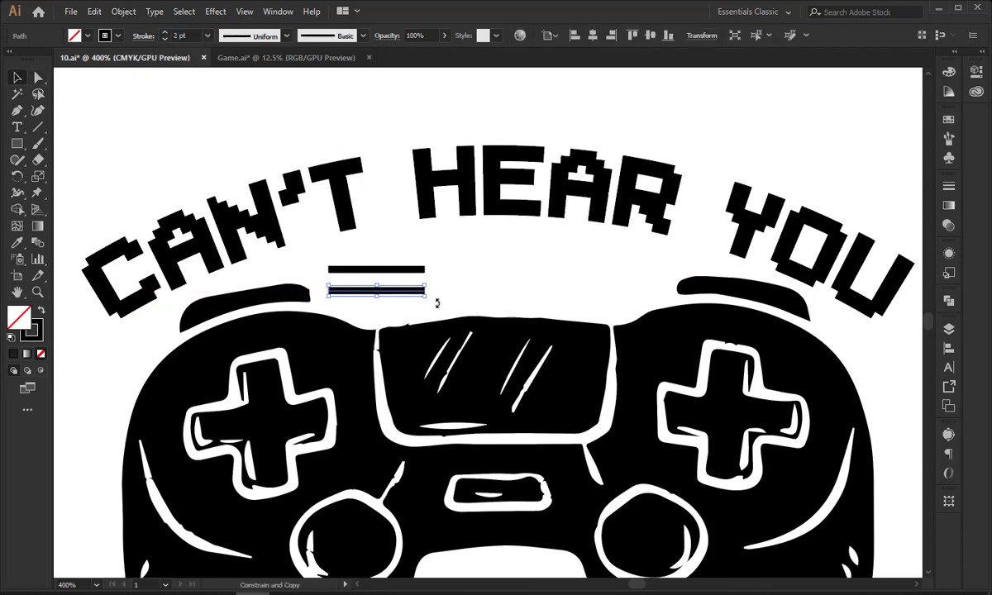
key(ctrl+d)
drag(438, 244, 405, 322)
key(Up)
key(Up)
key(Up)
key(Up)
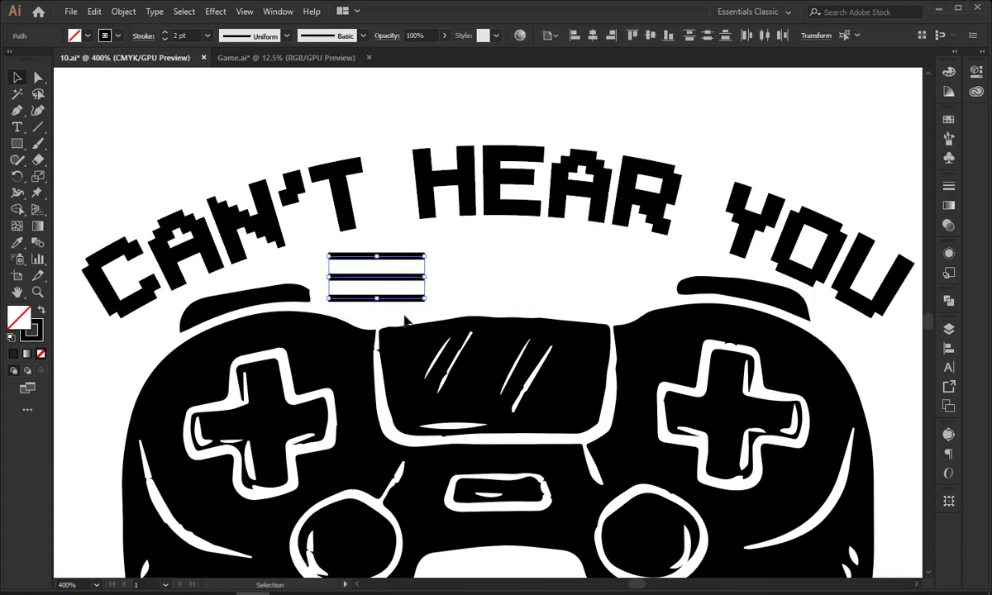
Shorten the middle line from its right end and the bottom line further, giving the stack a stepped edge.
click(39, 78)
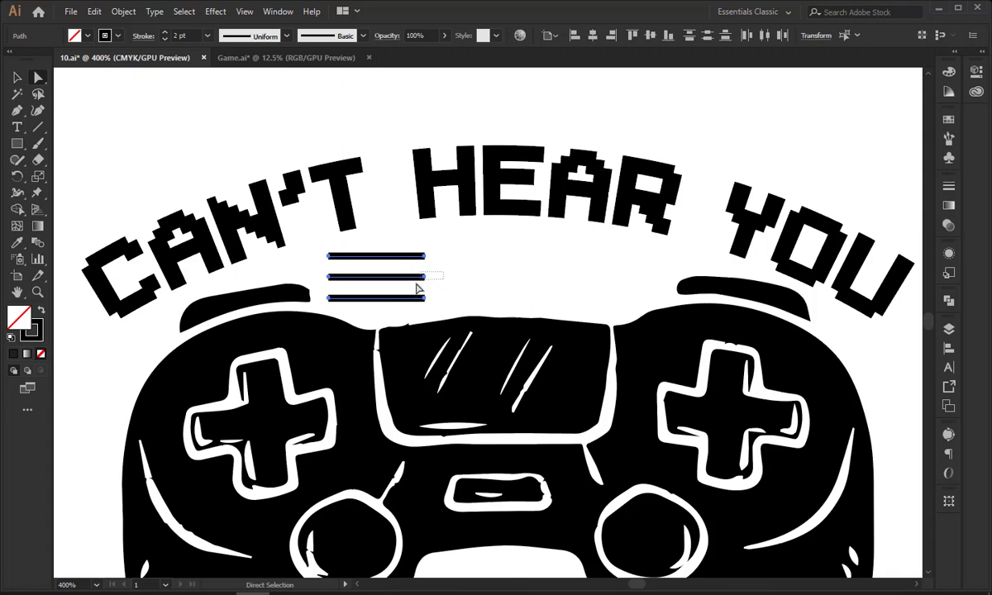
click(415, 281)
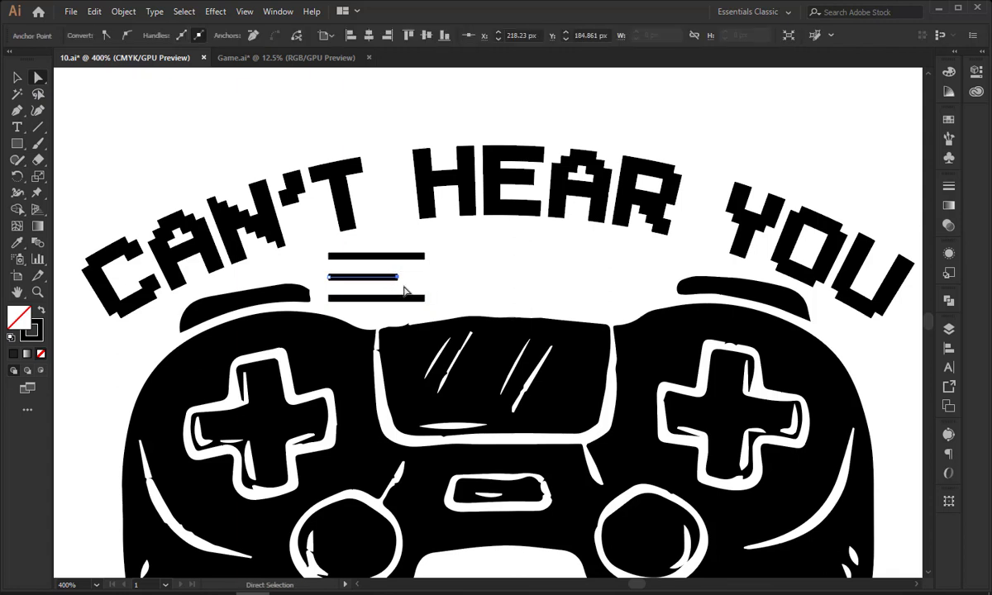
drag(397, 313, 397, 312)
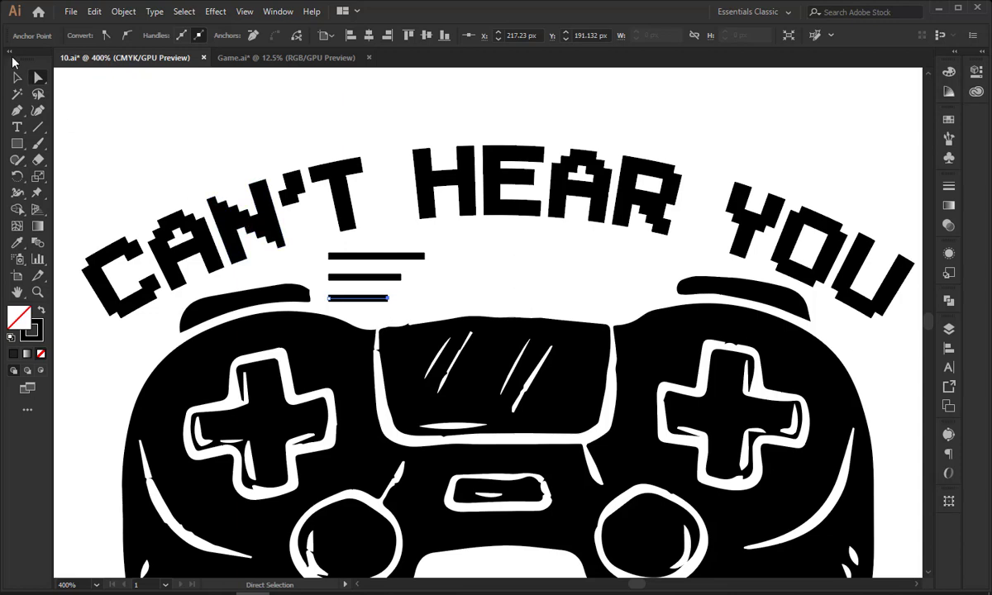
click(16, 77)
click(441, 278)
Select the three stepped lines and expand their strokes into filled shapes.
click(371, 299)
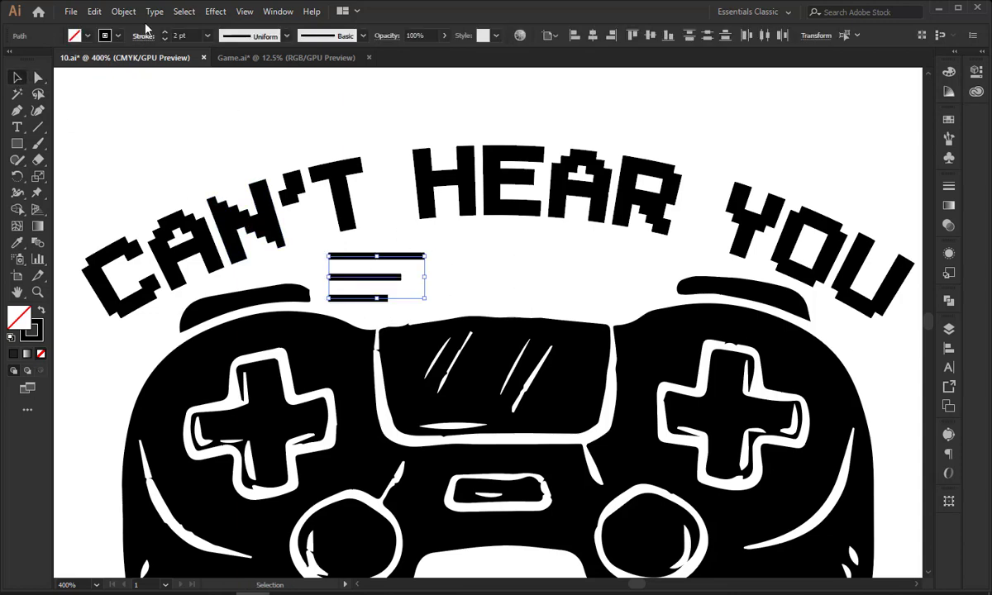
click(123, 11)
click(500, 254)
scroll(501, 254, down, 4)
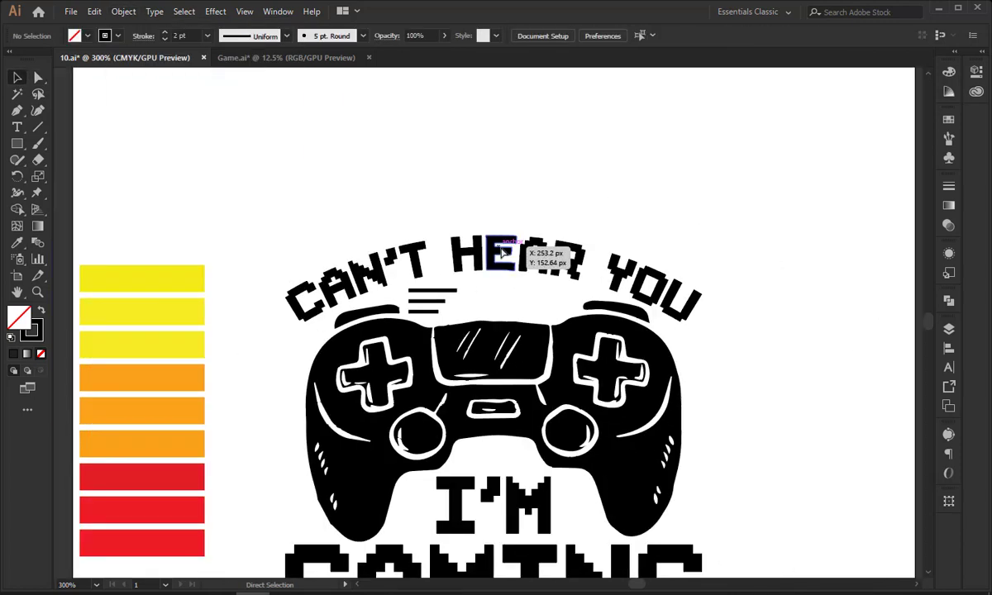
scroll(501, 253, up, 5)
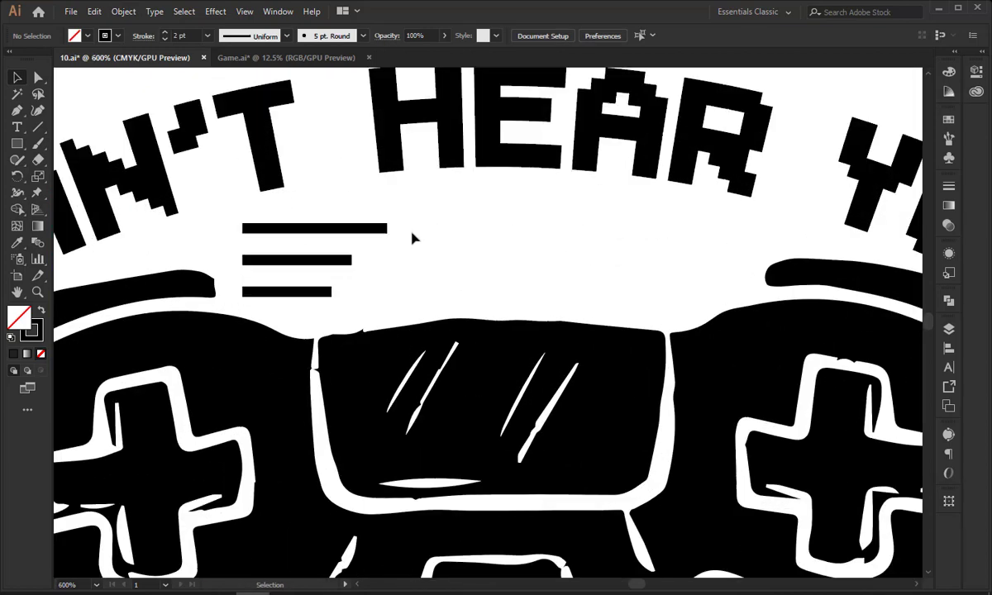
drag(402, 208, 227, 287)
click(123, 11)
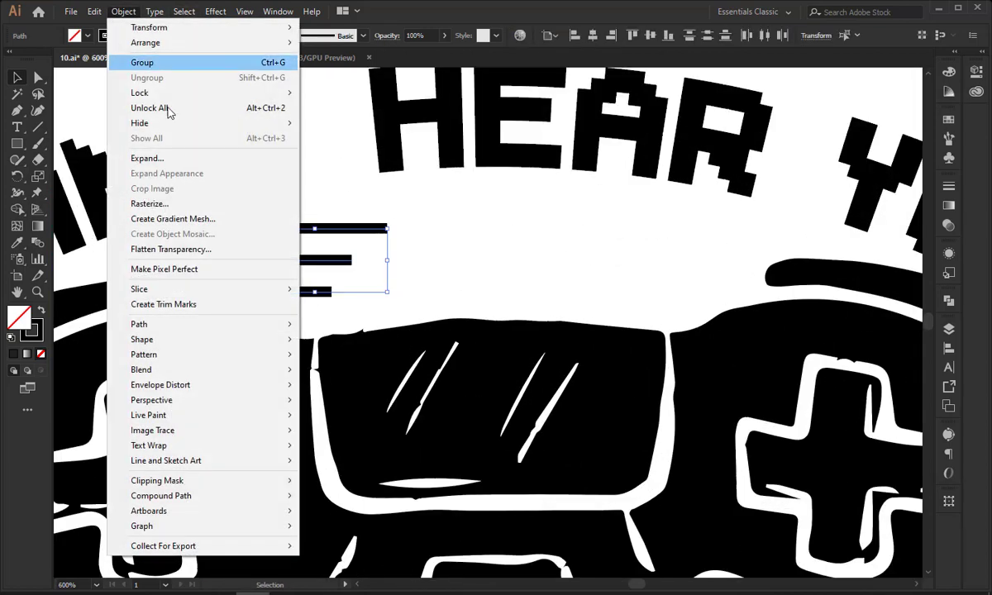
click(177, 163)
click(461, 380)
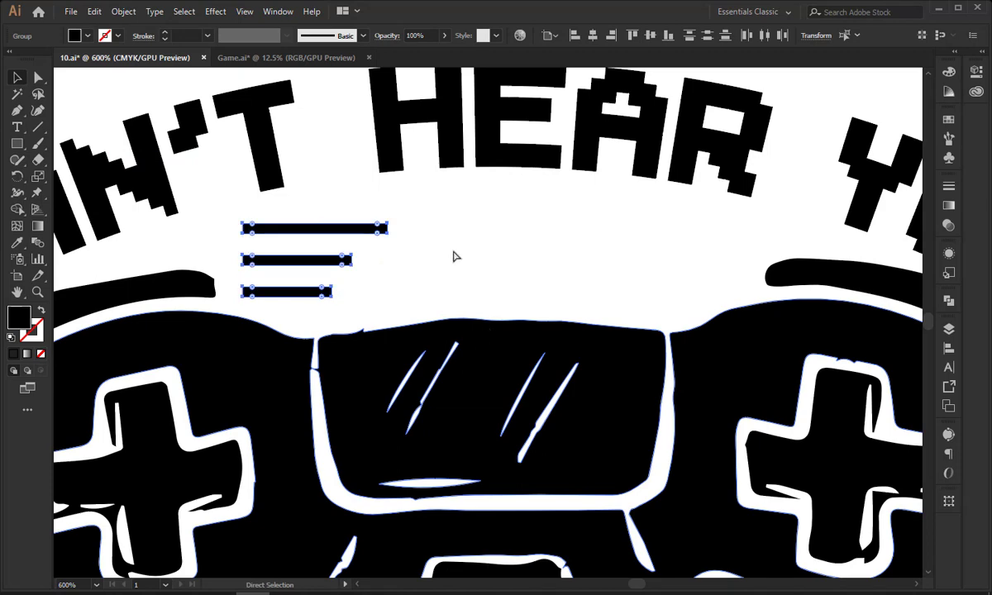
Group the three bars, rotate the group 180° so the longest bar is lowest, and nudge it down and right.
key(ctrl+g)
drag(396, 221, 223, 290)
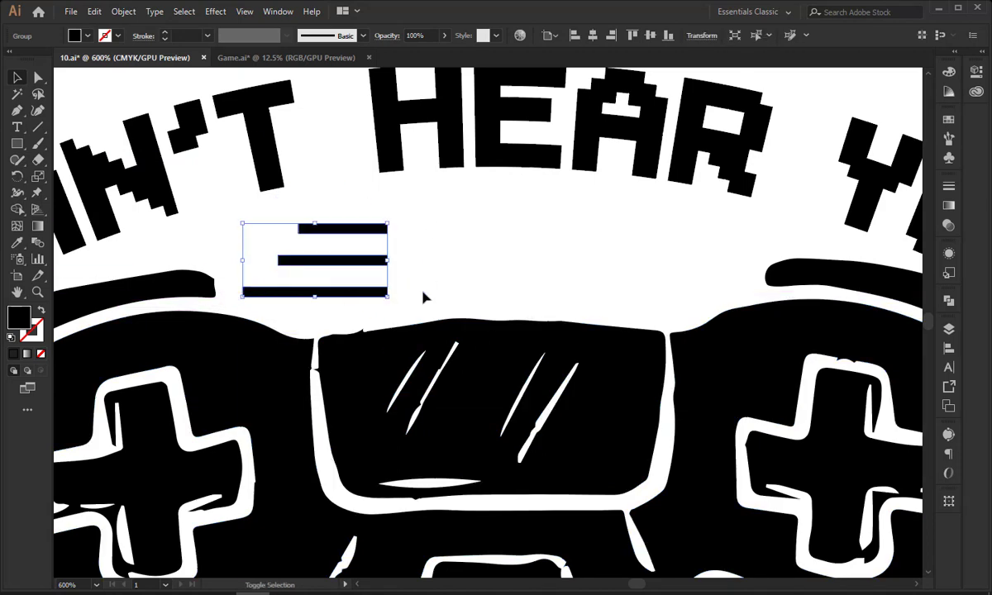
key(Down)
key(Down)
key(Right)
key(Right)
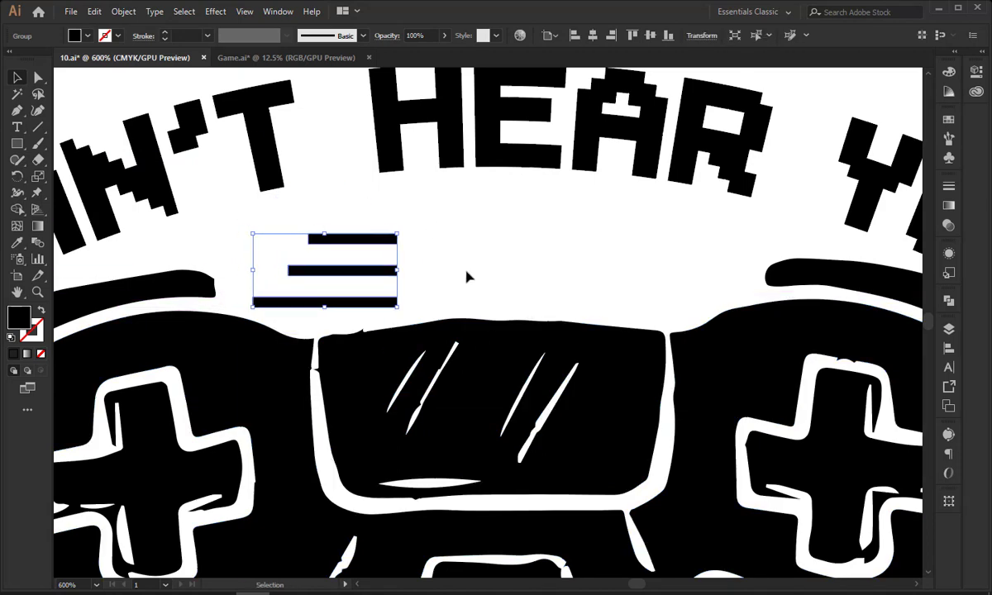
click(467, 277)
Draw a black five-pointed star beside the bars and centre it horizontally on the arched text.
drag(16, 143, 70, 209)
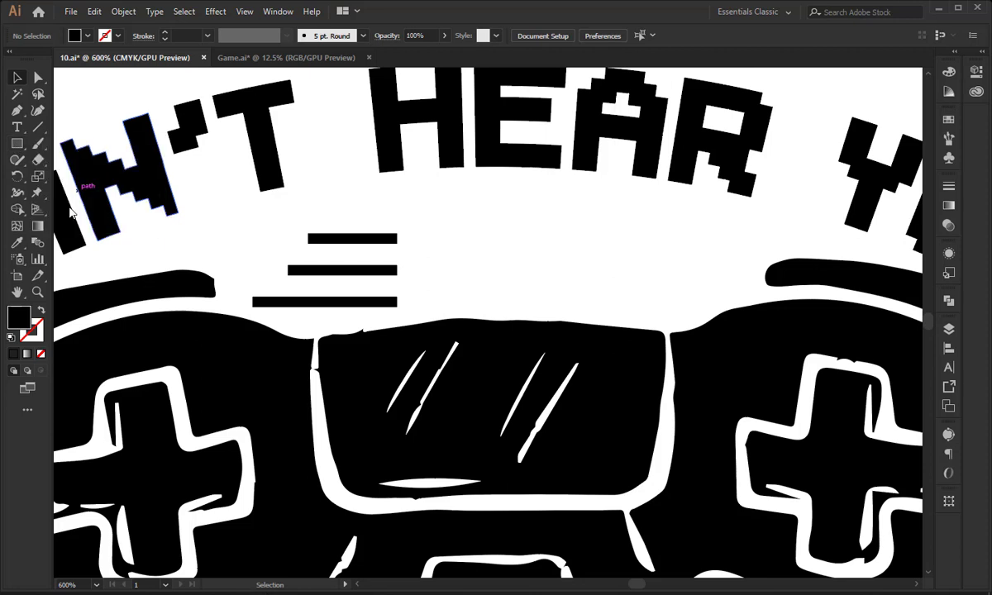
drag(457, 248, 481, 295)
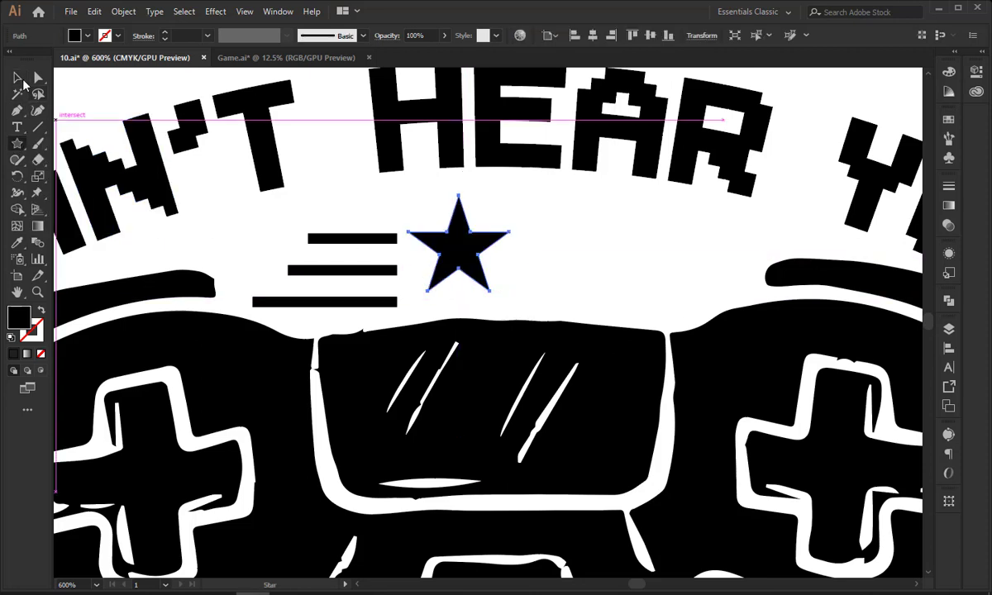
key(v)
click(391, 114)
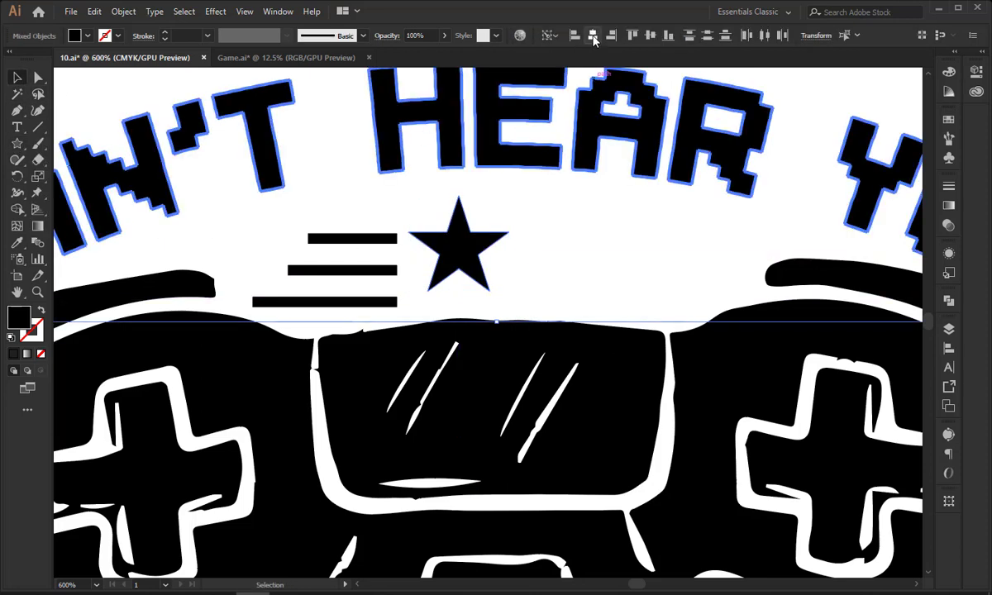
click(593, 36)
click(561, 206)
Align the star vertically to the centre of the bars as key object, and nudge both up slightly.
click(496, 247)
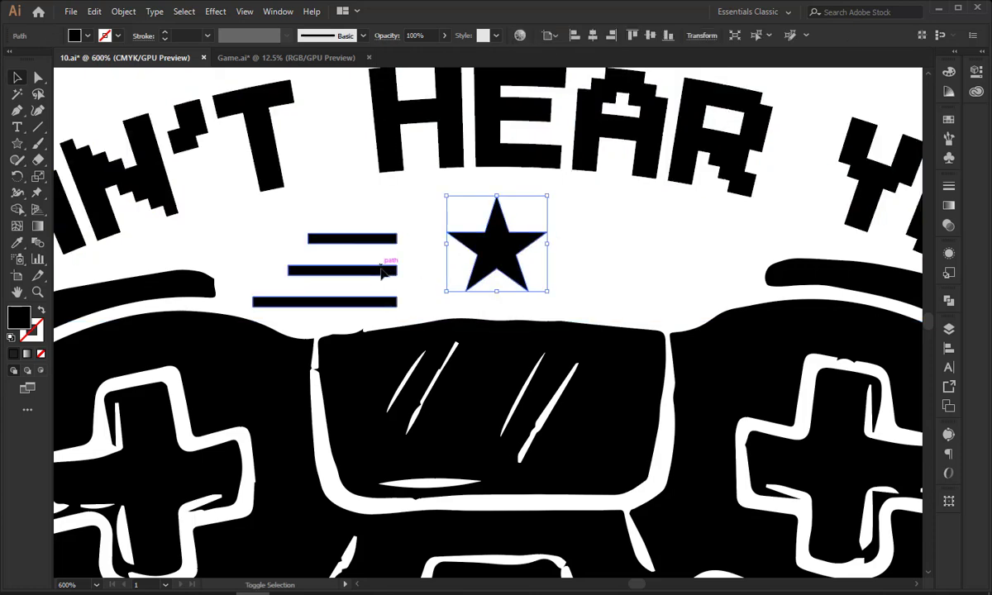
shift+click(384, 276)
click(652, 37)
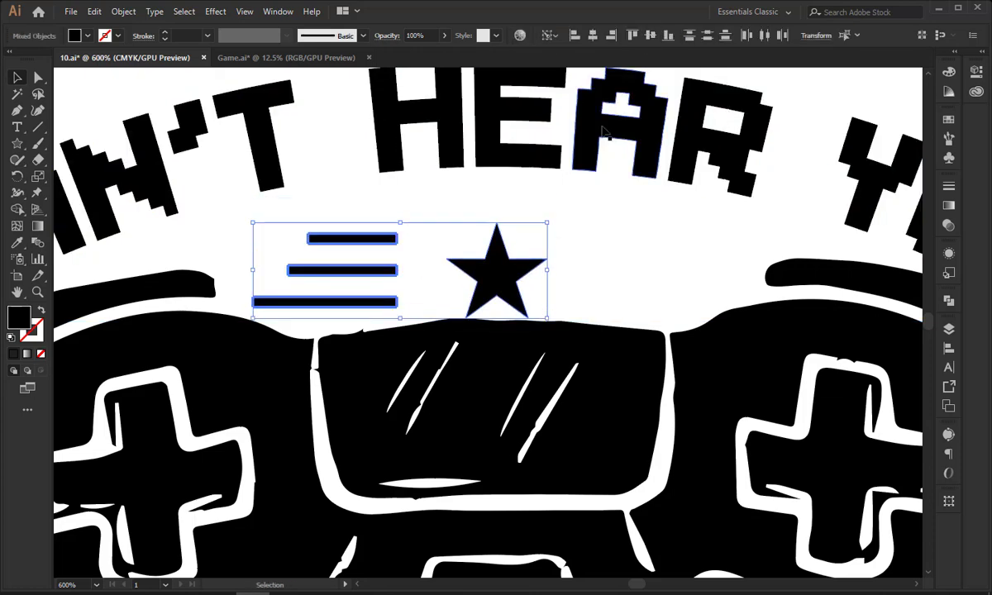
key(Up)
key(Down)
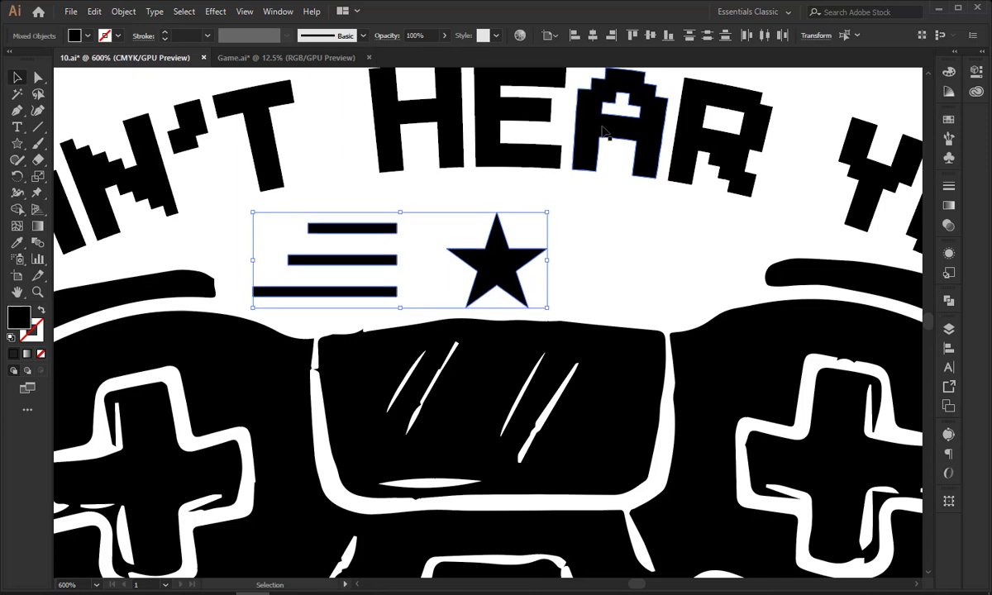
click(645, 274)
scroll(401, 264, down, 1)
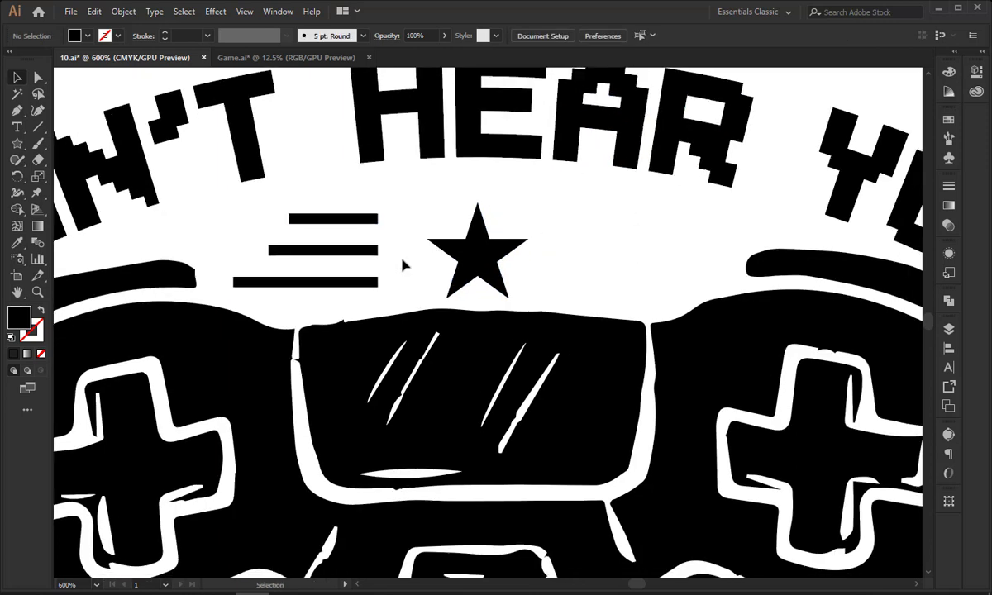
Extend the right ends of all three bars closer to the star.
click(330, 250)
click(38, 77)
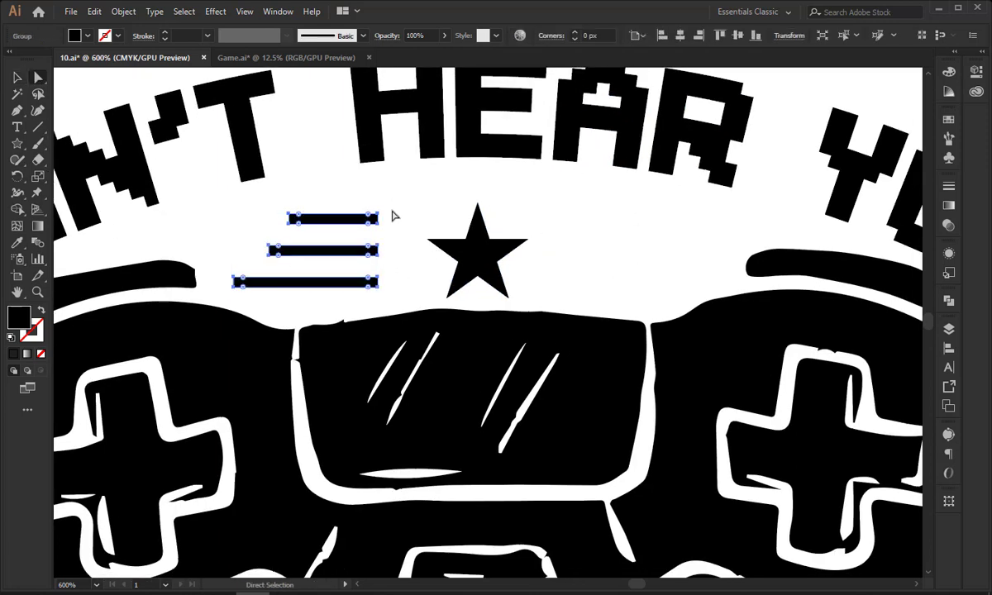
drag(361, 299, 361, 299)
key(shift+Right)
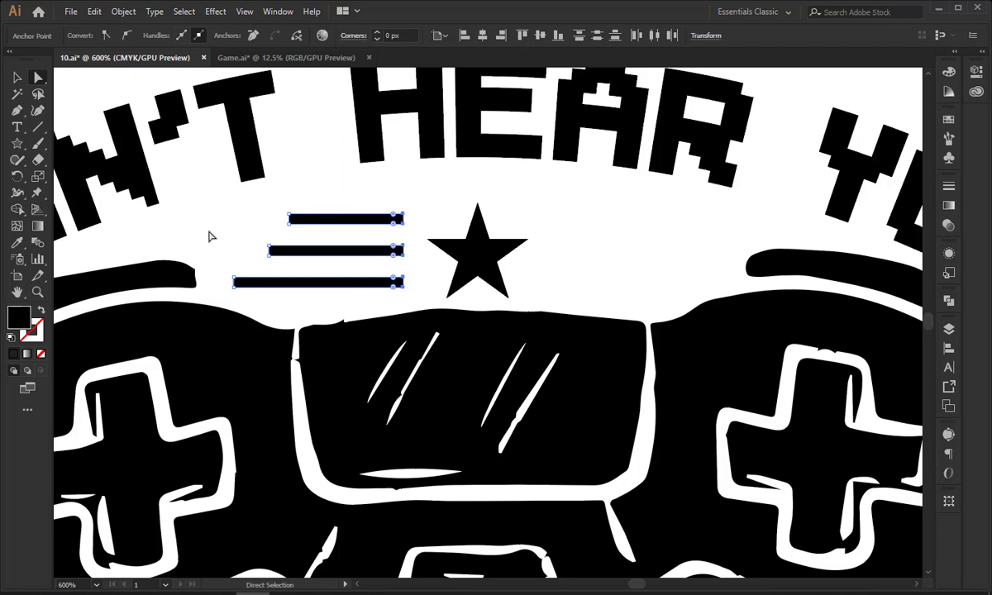
Duplicate the three bars and move the copy straight across to the right side of the star.
click(18, 76)
right_click(316, 217)
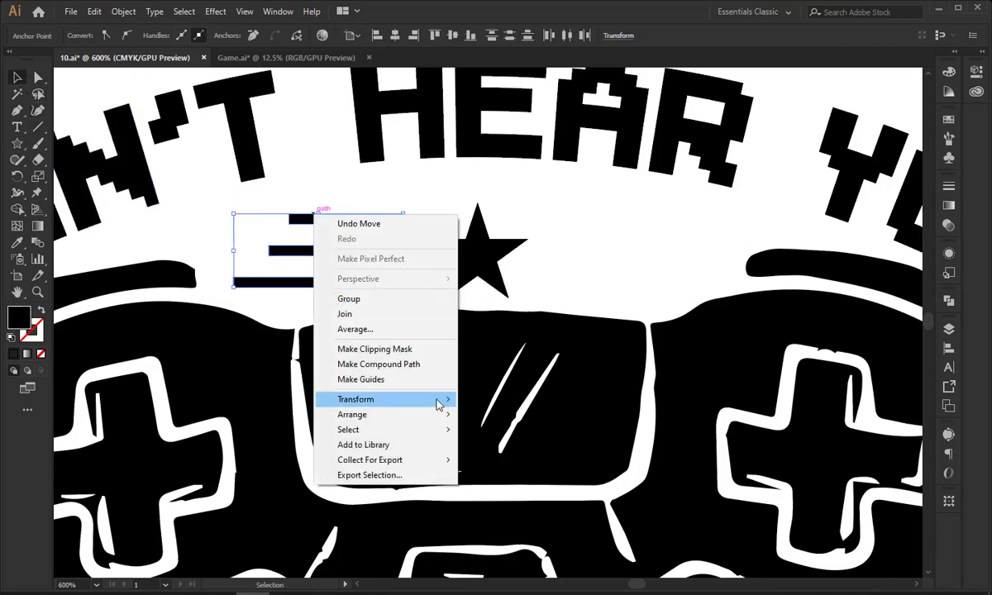
mouse_move(442, 400)
click(502, 447)
click(244, 397)
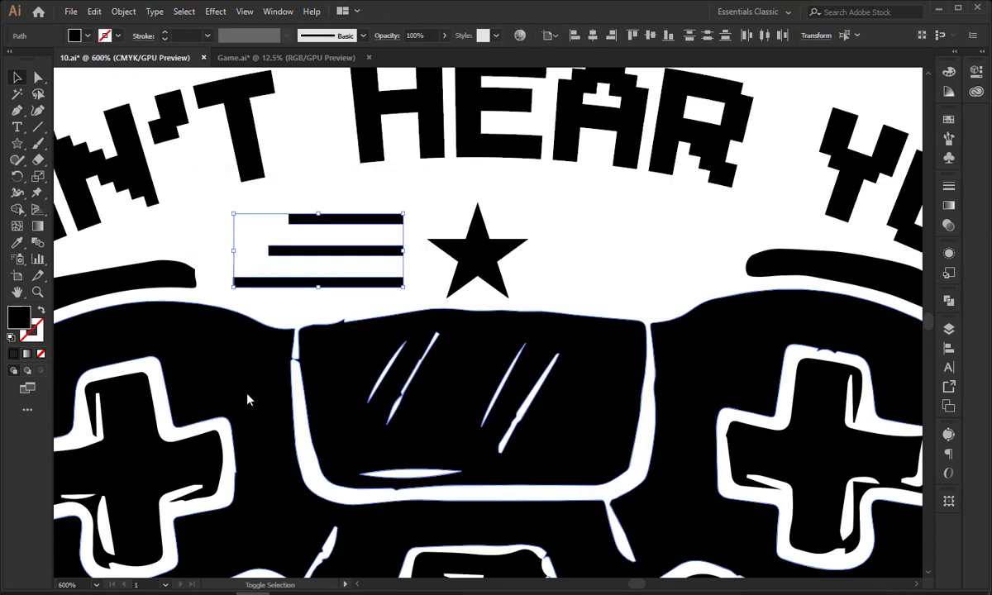
key(shift+Right)
key(shift+Right)
key(shift+Right)
key(shift+Right)
key(shift+Right)
key(shift+Right)
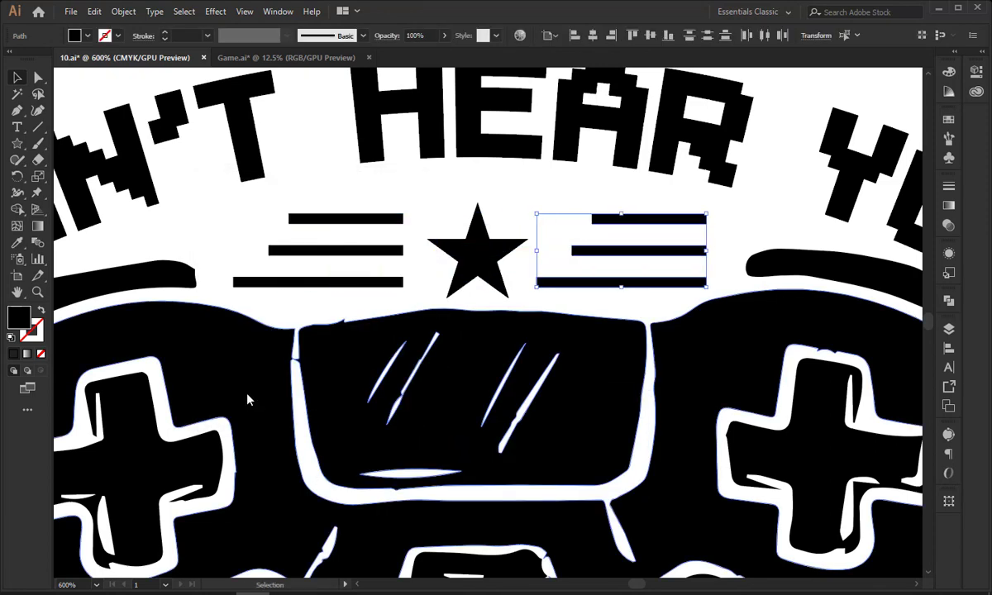
Nudge the copied bars further right and centre both sets of bars horizontally on the star as key object.
key(Right)
shift+click(395, 250)
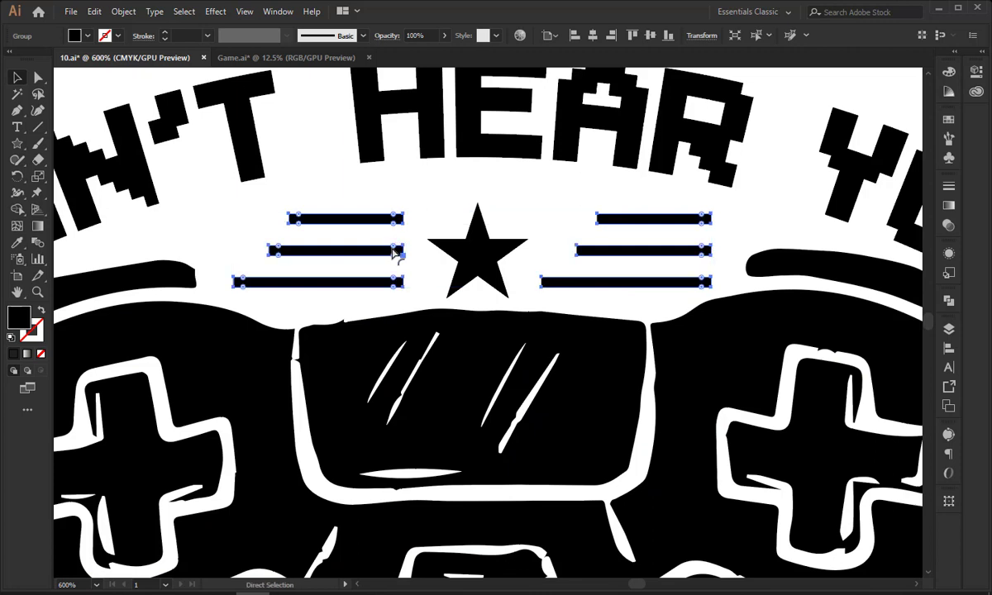
key(v)
shift+click(450, 241)
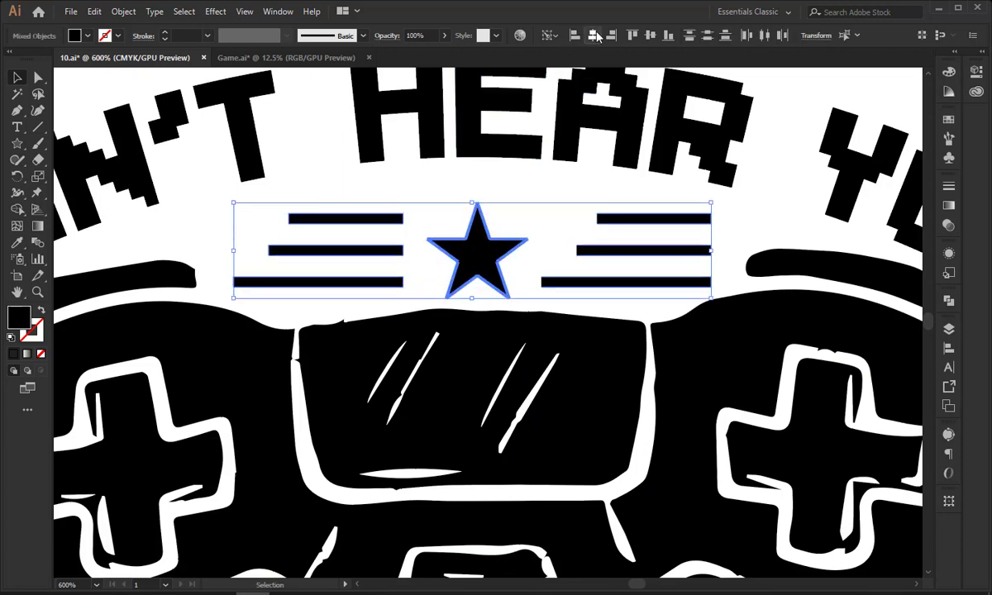
click(592, 35)
click(578, 195)
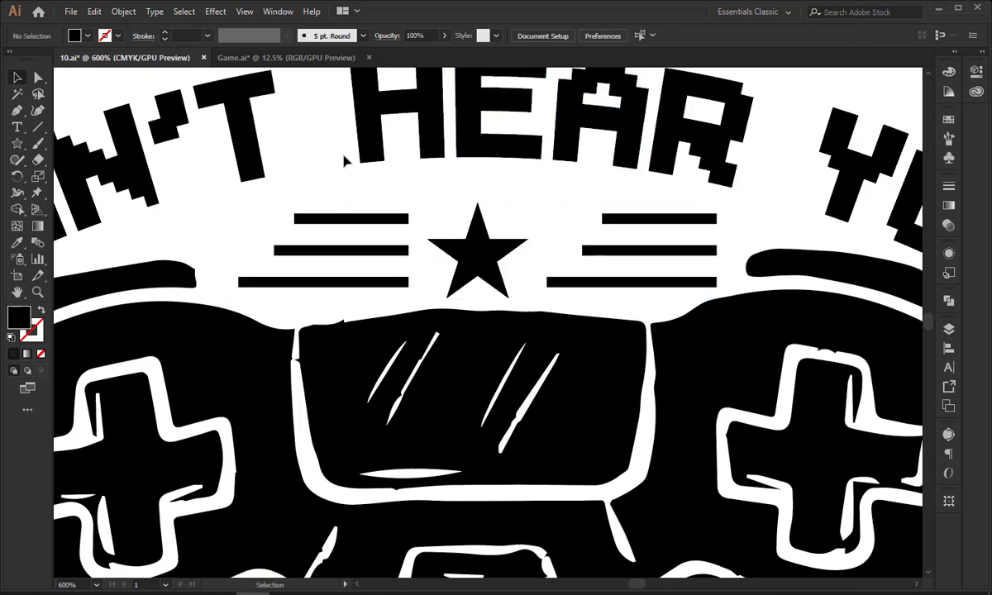
Align the star and both sets of bars to the horizontal centre of the arched text.
drag(320, 135, 662, 284)
click(577, 156)
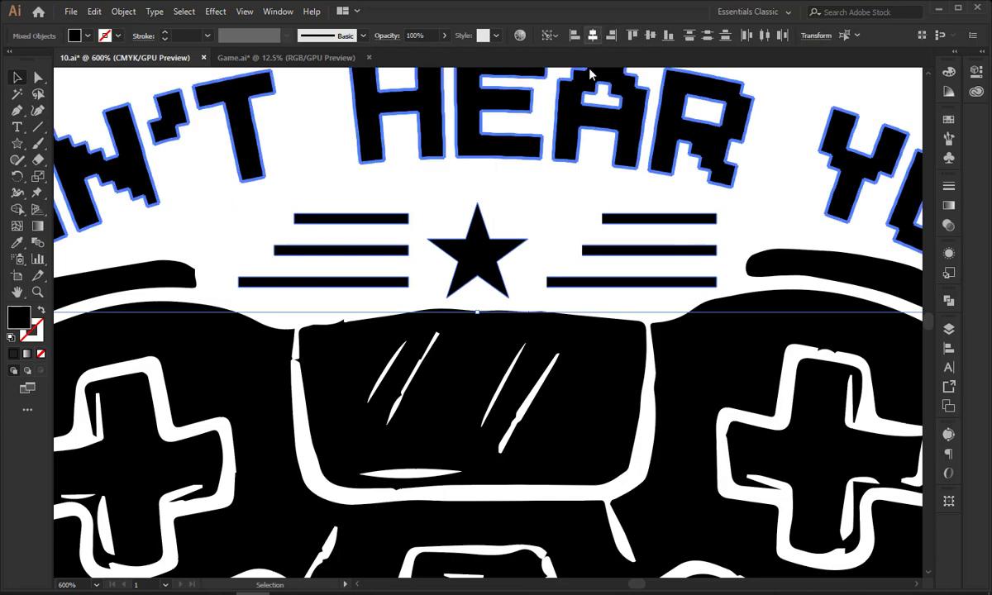
click(558, 190)
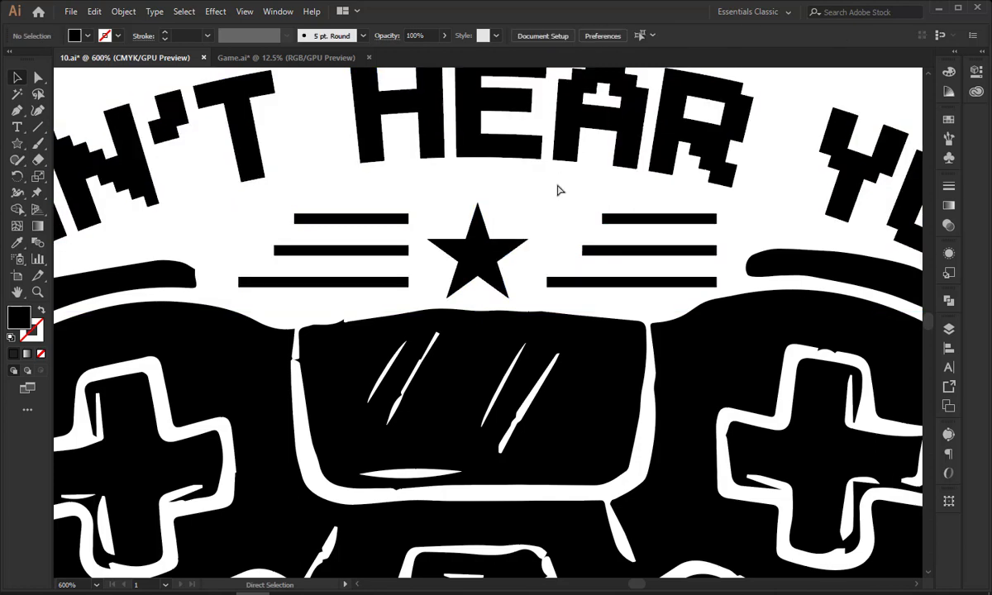
key(ctrl+minus)
key(ctrl+minus)
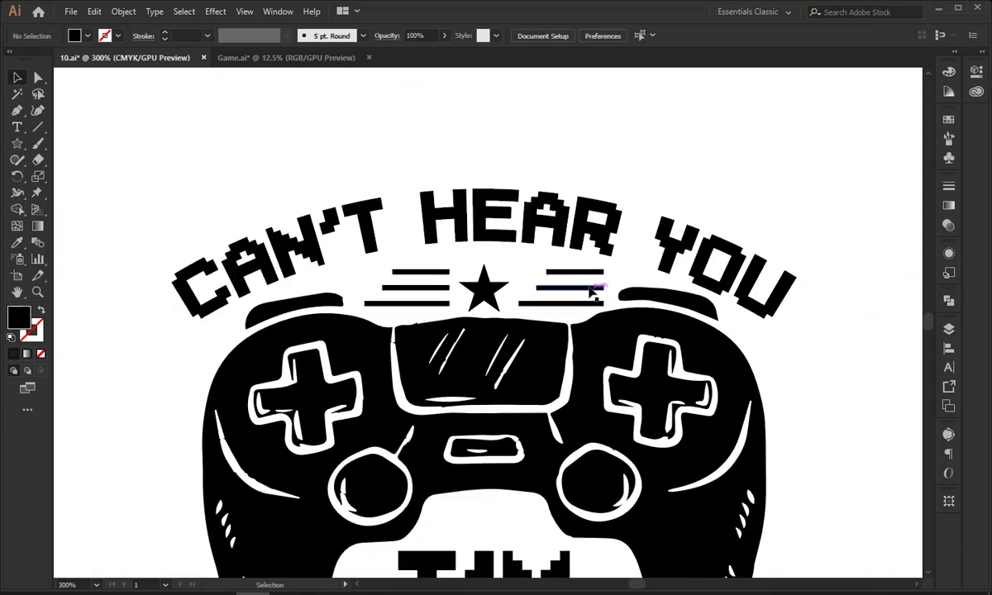
click(590, 290)
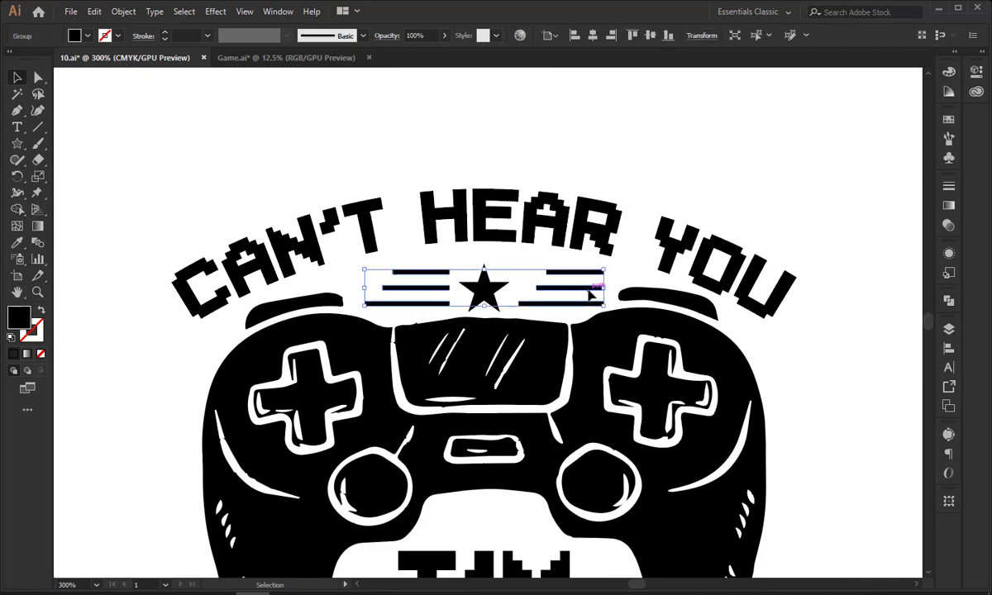
double_click(590, 293)
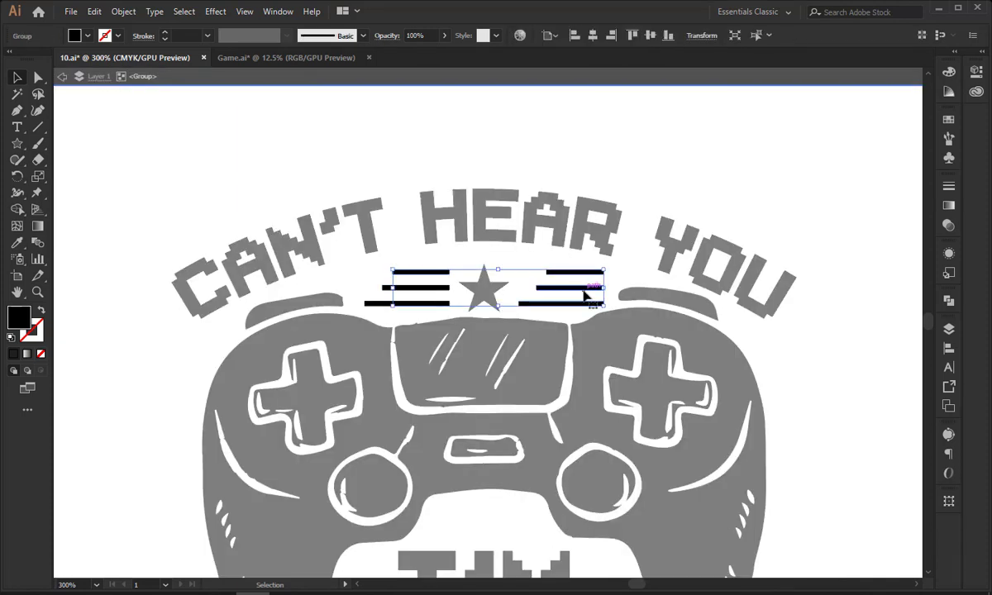
right_click(587, 292)
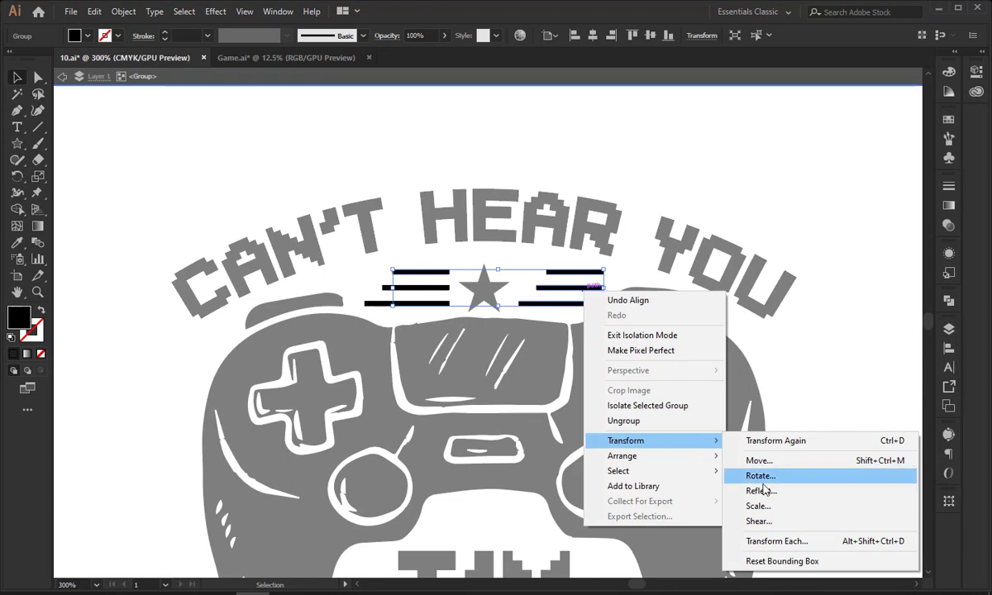
double_click(816, 354)
drag(573, 290, 460, 290)
key(ctrl+z)
Ungroup the combined bars so the bars on either side of the star are separate.
right_click(570, 294)
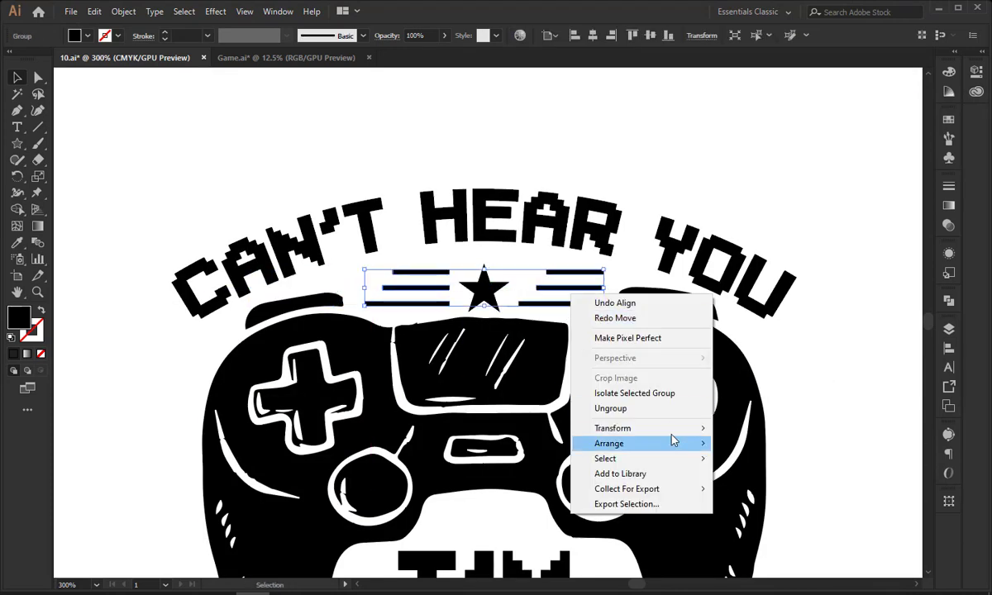
click(662, 408)
click(775, 407)
click(546, 291)
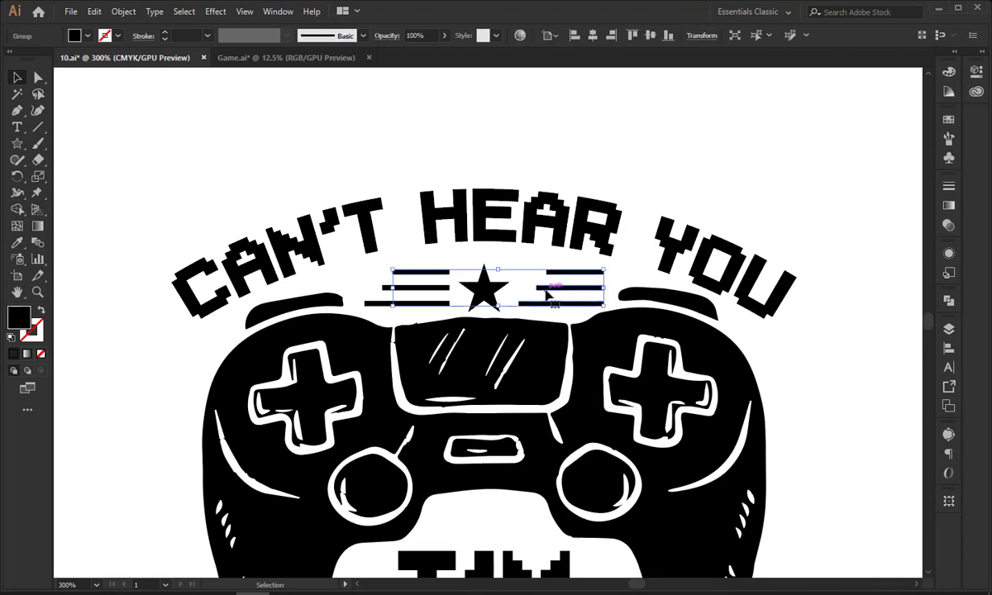
drag(545, 290, 550, 314)
right_click(569, 295)
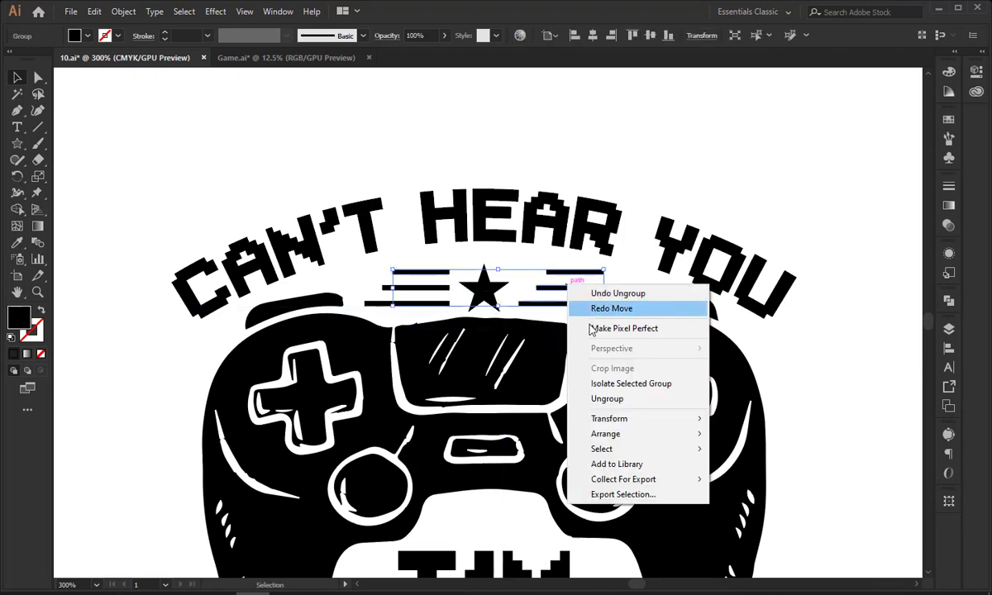
click(595, 374)
click(450, 279)
Group the three bars on the left of the star into one object.
click(448, 272)
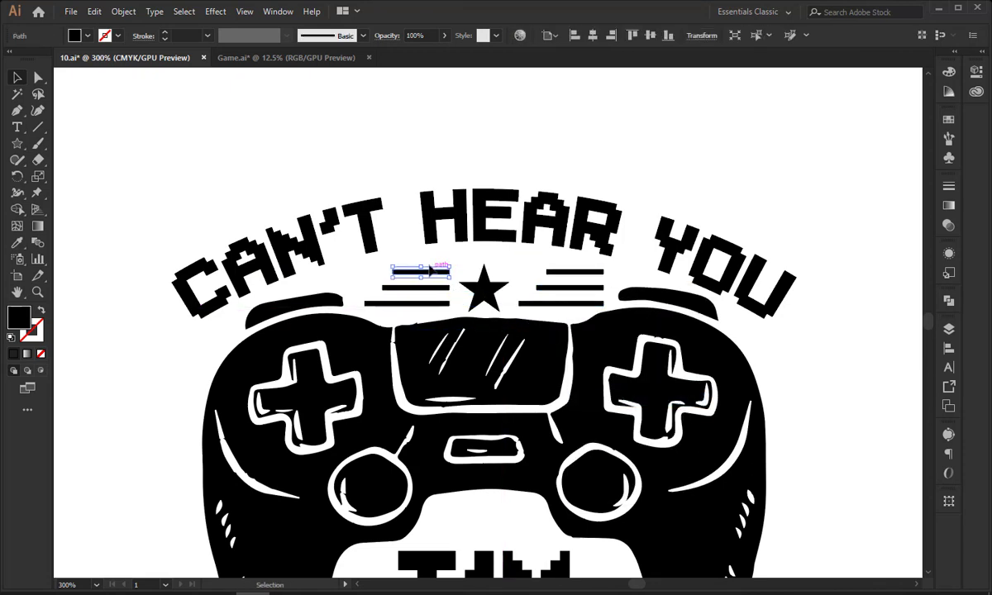
drag(440, 311, 443, 310)
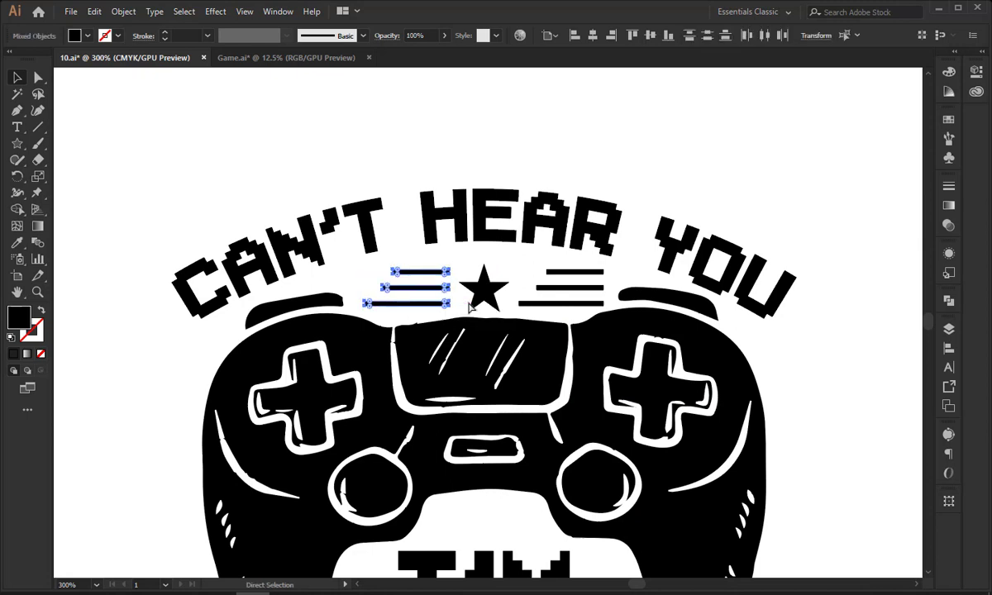
key(v)
click(562, 302)
key(ctrl+g)
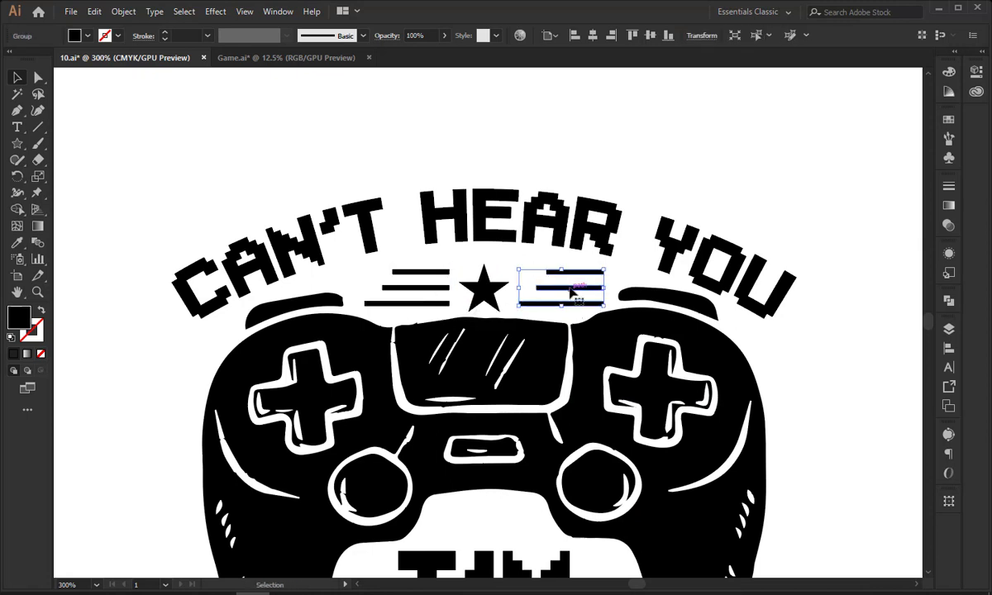
Reflect the right-hand bar group across the vertical axis so it mirrors the left-hand bars.
right_click(571, 288)
mouse_move(647, 424)
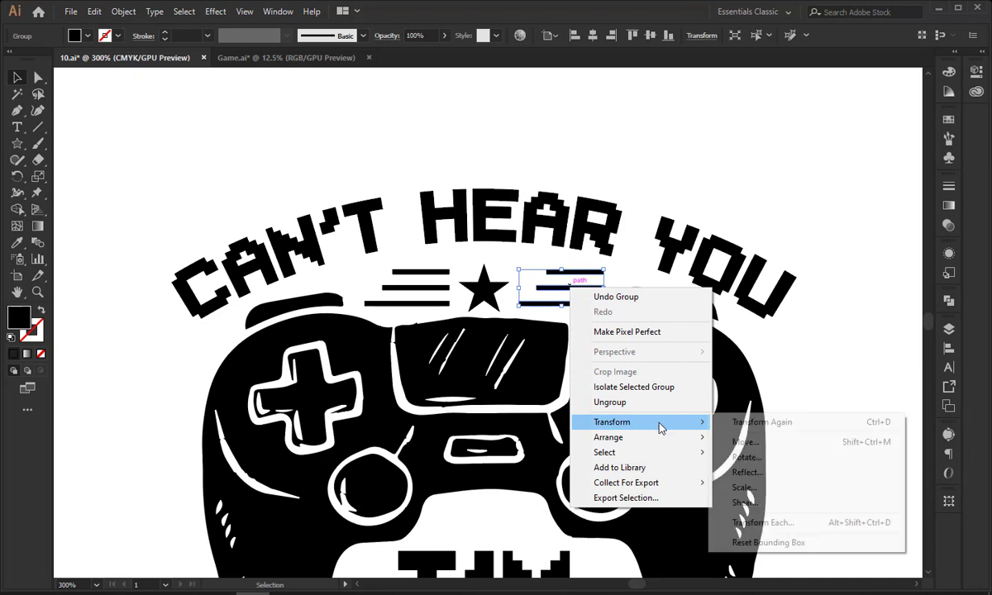
click(748, 472)
click(313, 395)
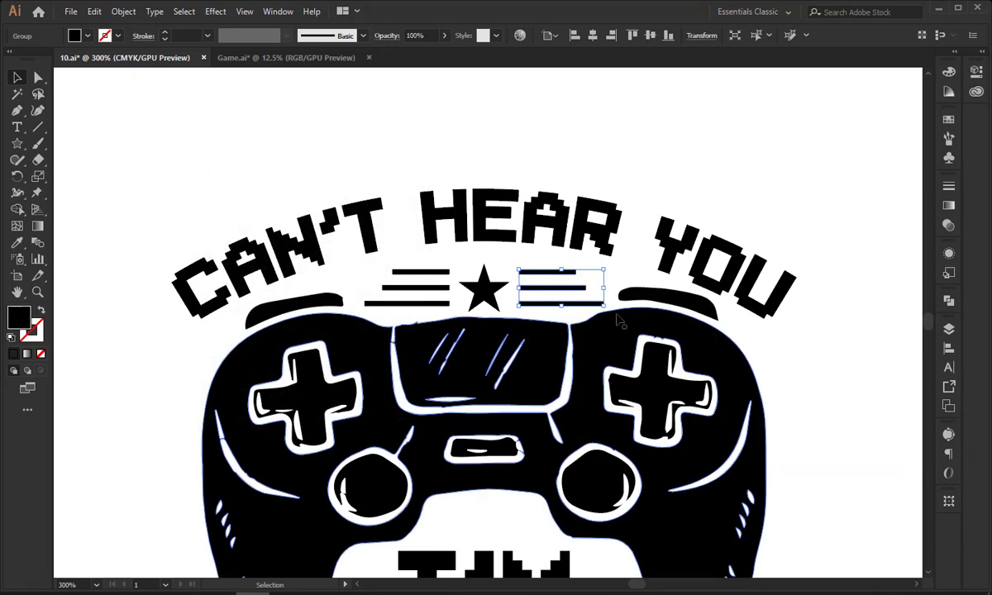
Centre the two bar groups horizontally on the star and check their alignment against the whole design.
shift+click(440, 291)
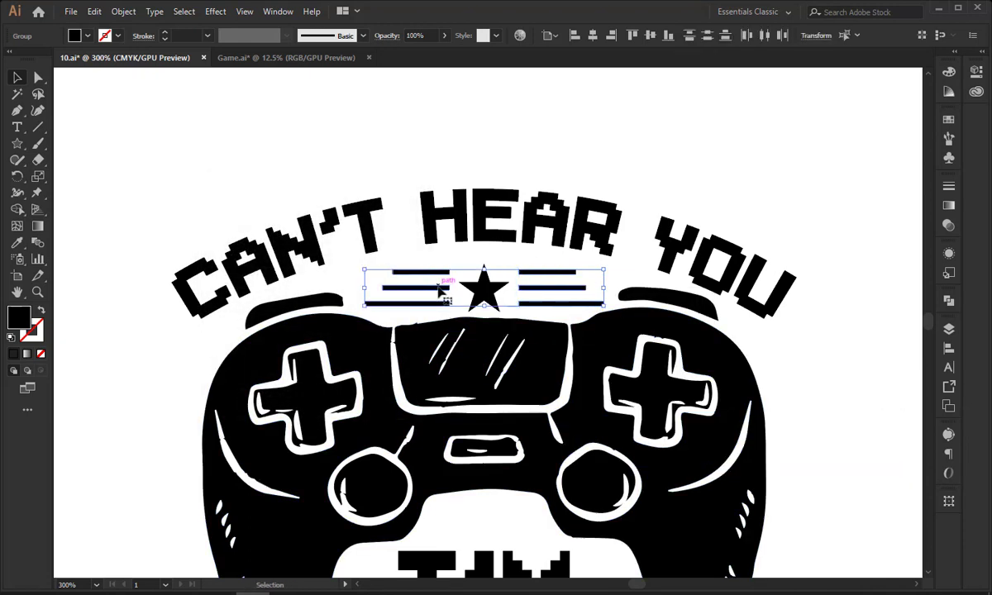
key(v)
shift+click(480, 296)
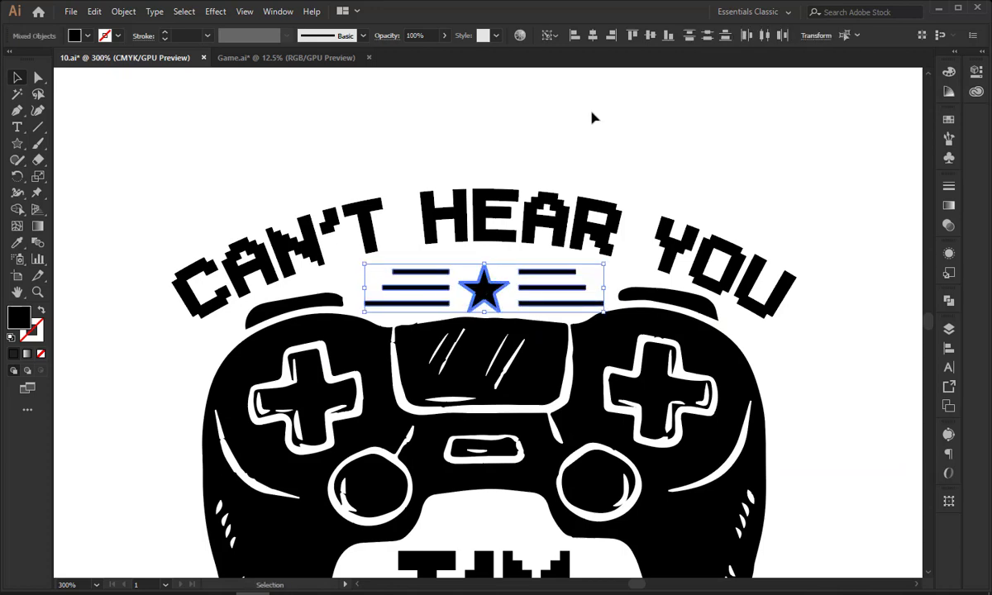
click(591, 115)
click(586, 335)
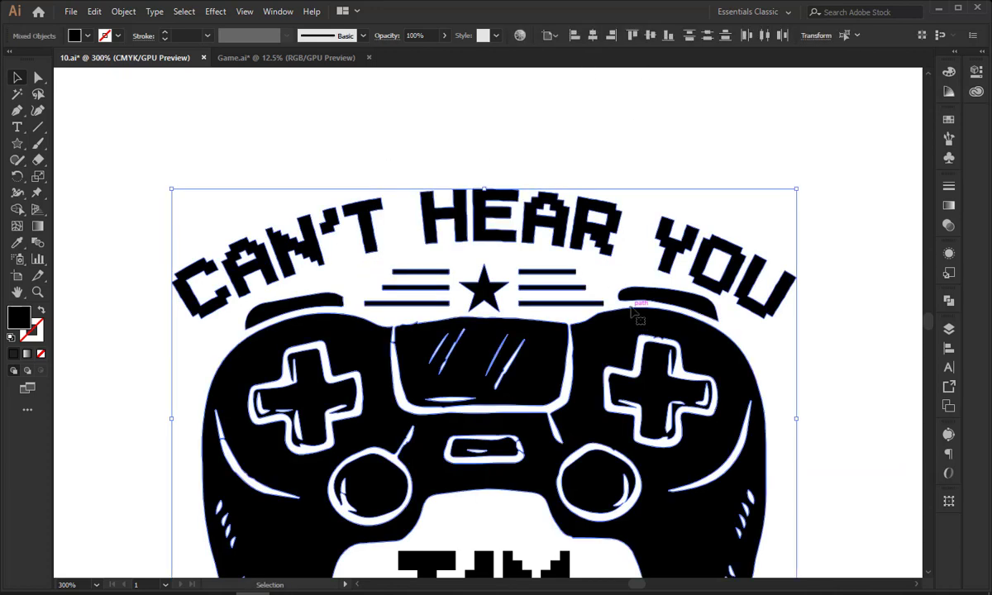
click(470, 269)
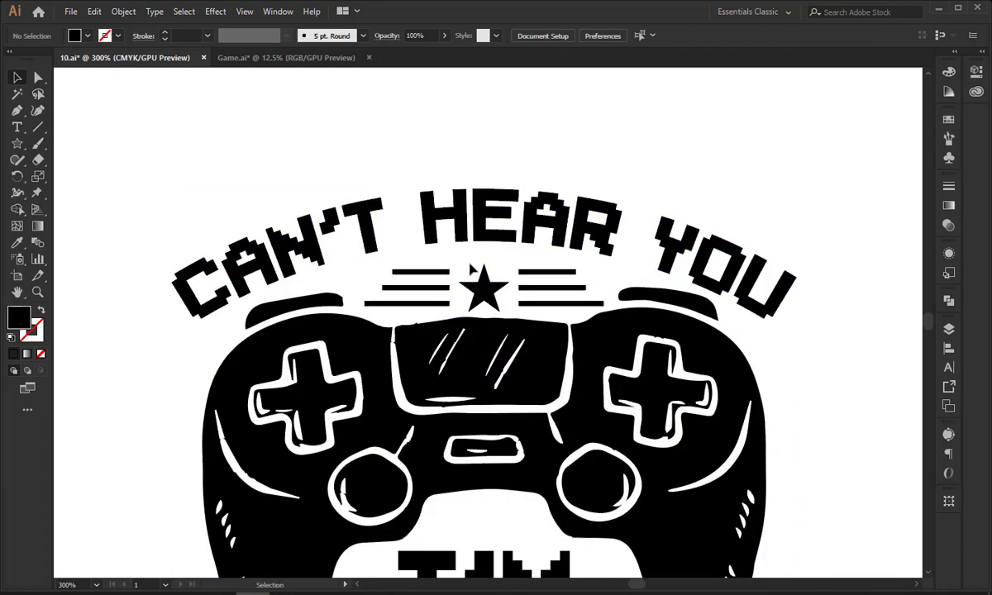
Shift the star and its flanking bars slightly left beneath the arched text.
drag(525, 290, 530, 293)
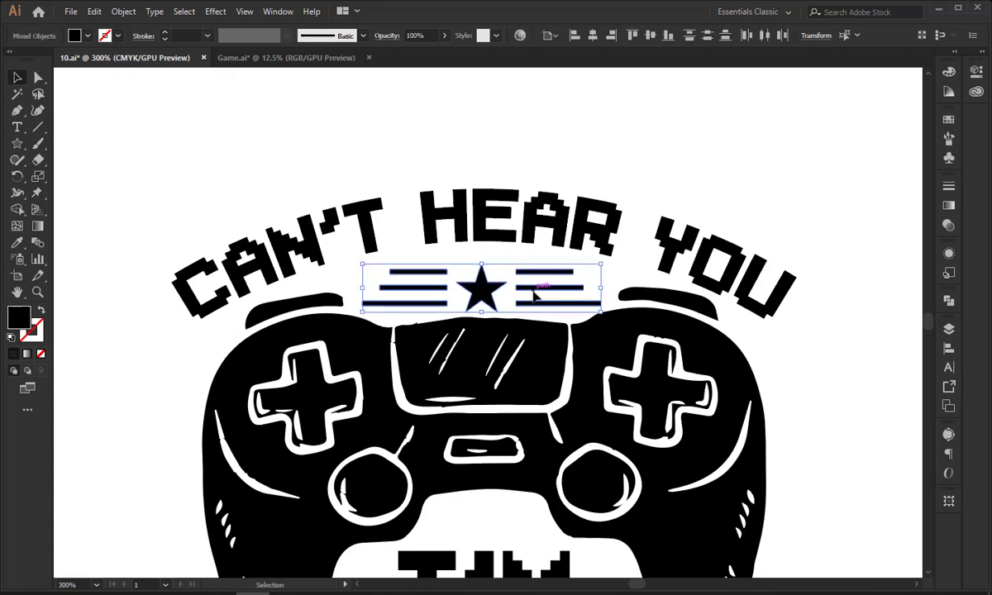
key(ctrl+minus)
key(ctrl+minus)
click(588, 221)
drag(610, 249, 605, 115)
drag(708, 219, 676, 184)
click(552, 379)
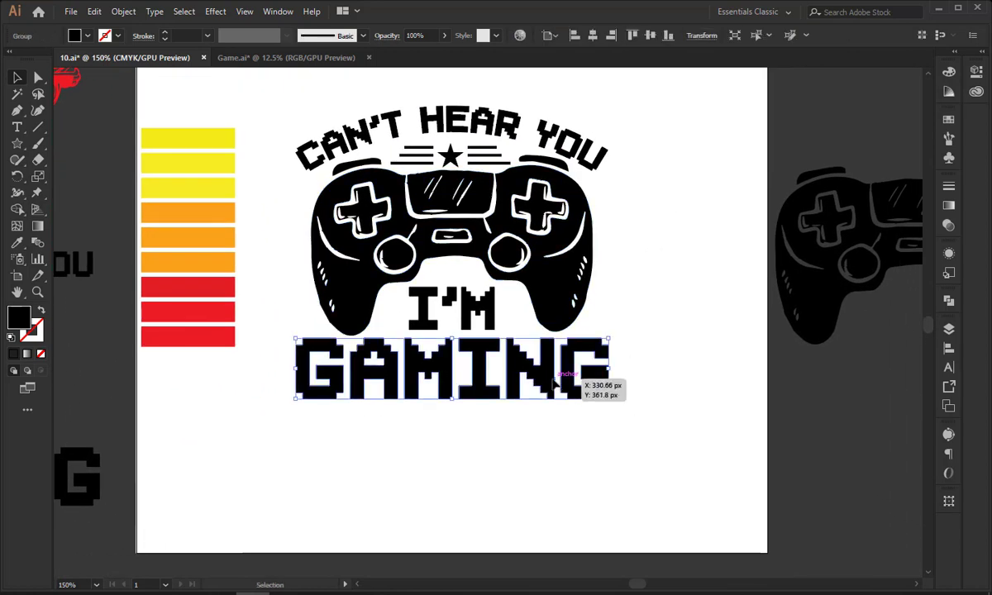
click(647, 344)
drag(641, 356, 636, 343)
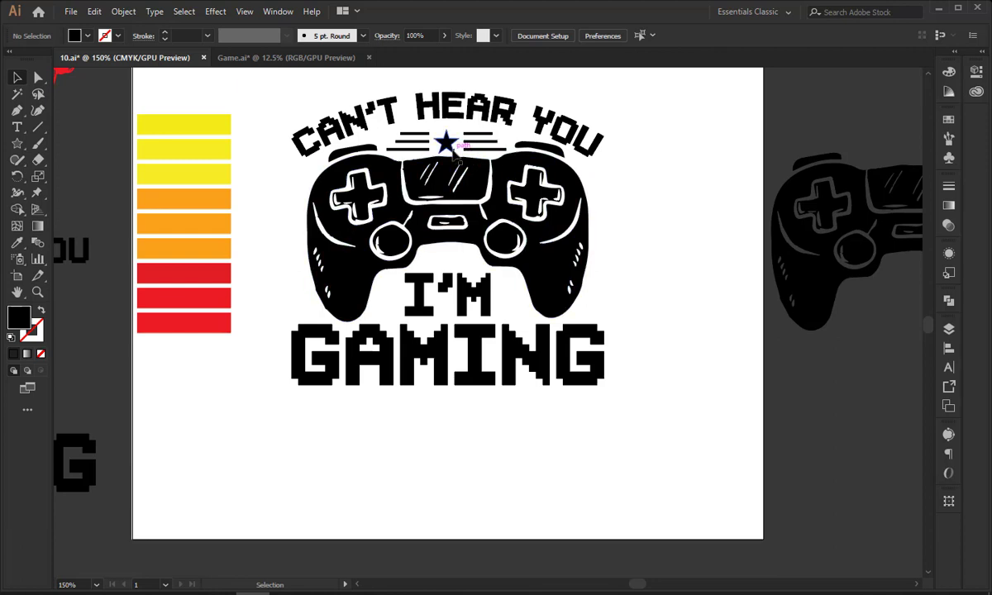
Place a smaller copy of the star above "I'M" and align all the design elements to a common horizontal centre.
drag(448, 143, 462, 258)
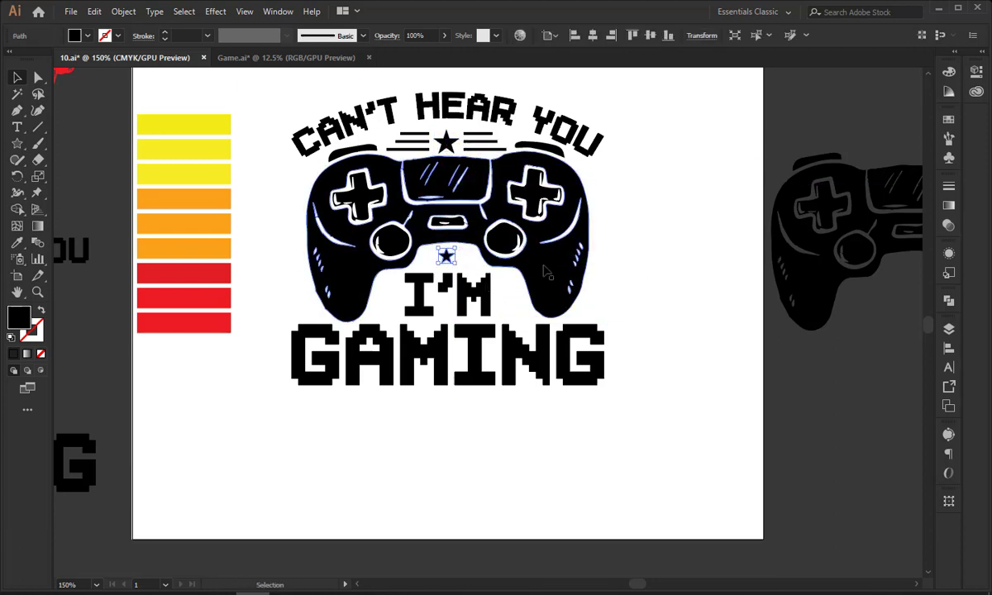
click(625, 242)
drag(301, 99, 562, 364)
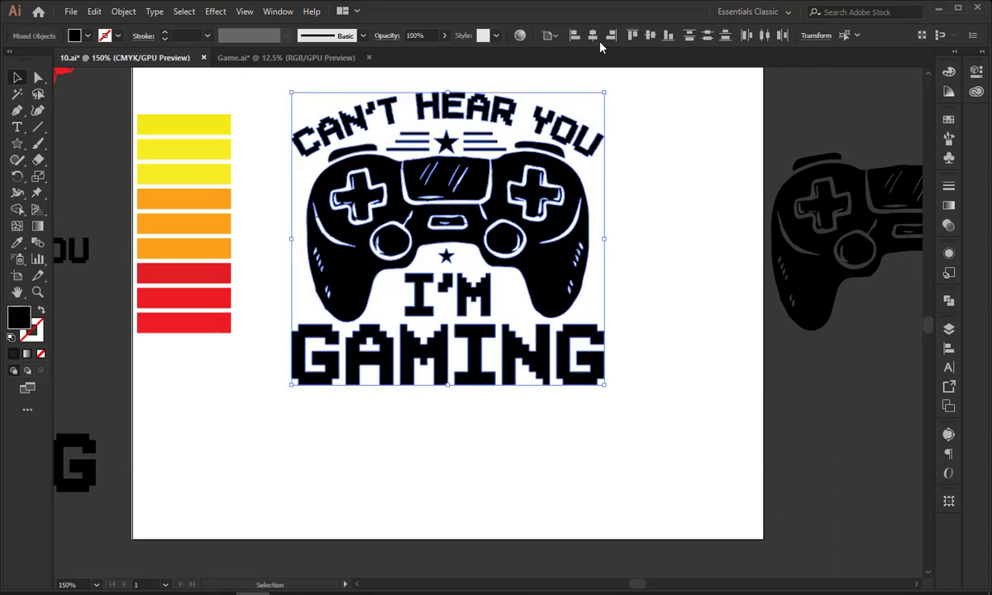
click(686, 163)
key(space)
drag(634, 212, 648, 250)
drag(303, 122, 529, 385)
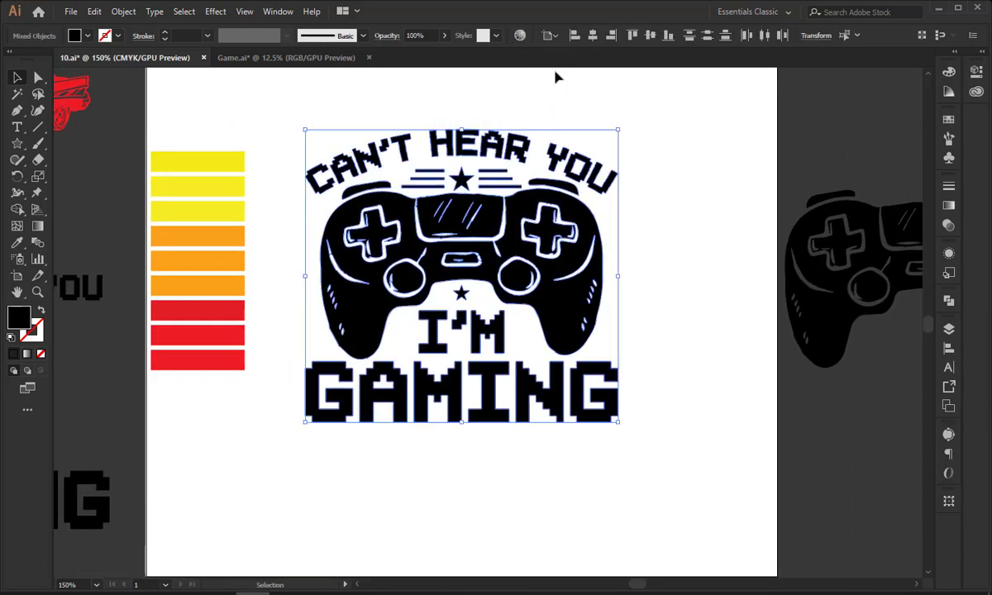
click(678, 261)
key(space)
drag(666, 290, 705, 284)
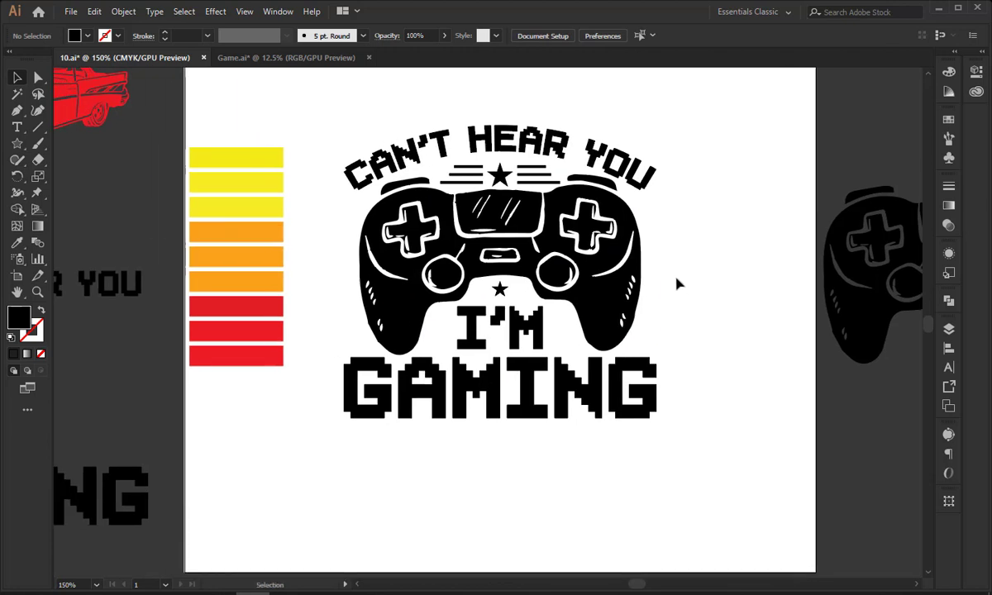
click(255, 163)
shift+click(256, 188)
shift+click(256, 211)
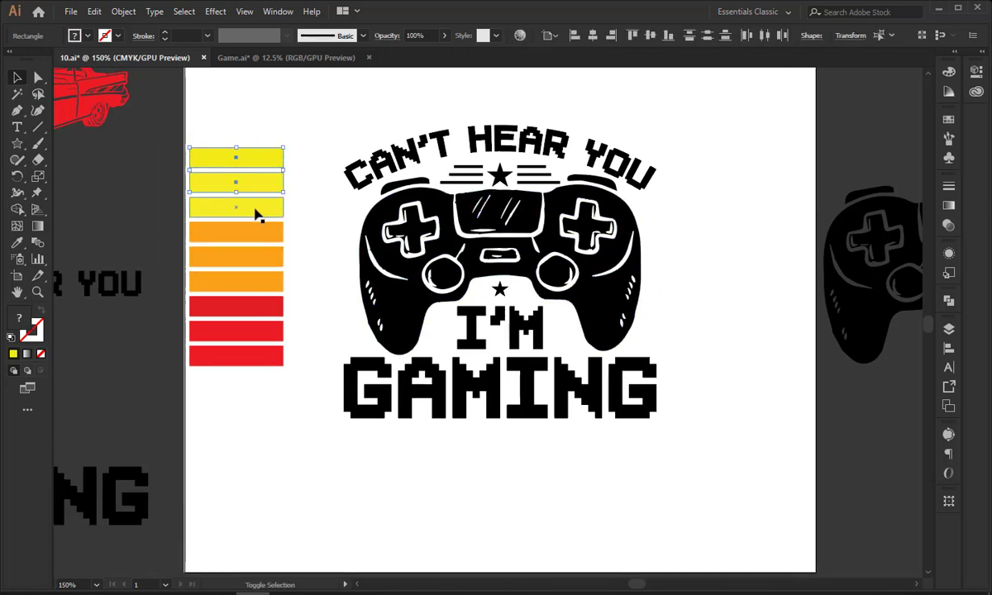
click(304, 214)
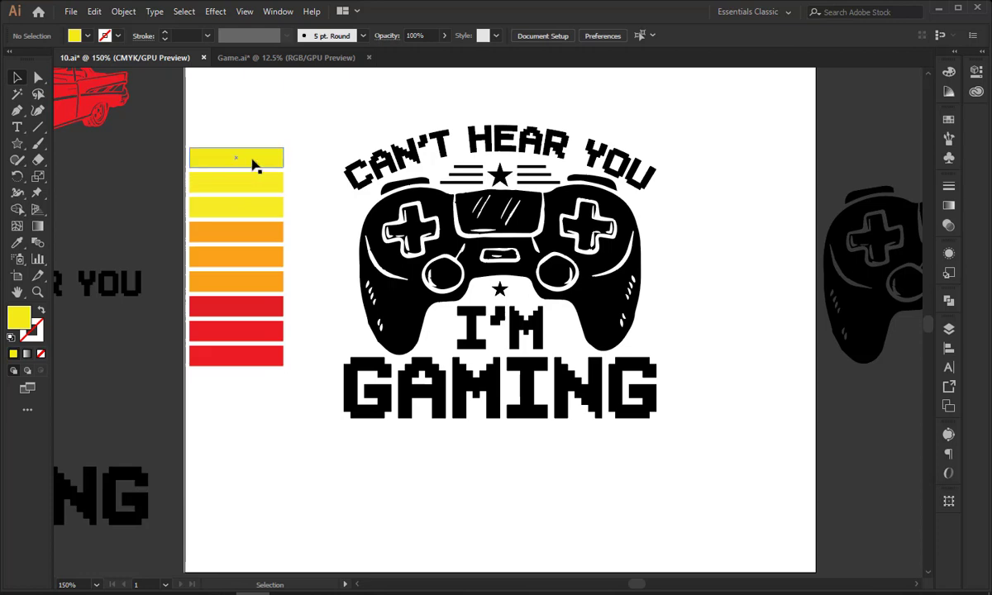
Duplicate the three yellow rectangles and place the copy in the empty area above the original colour strips.
click(255, 164)
shift+click(252, 183)
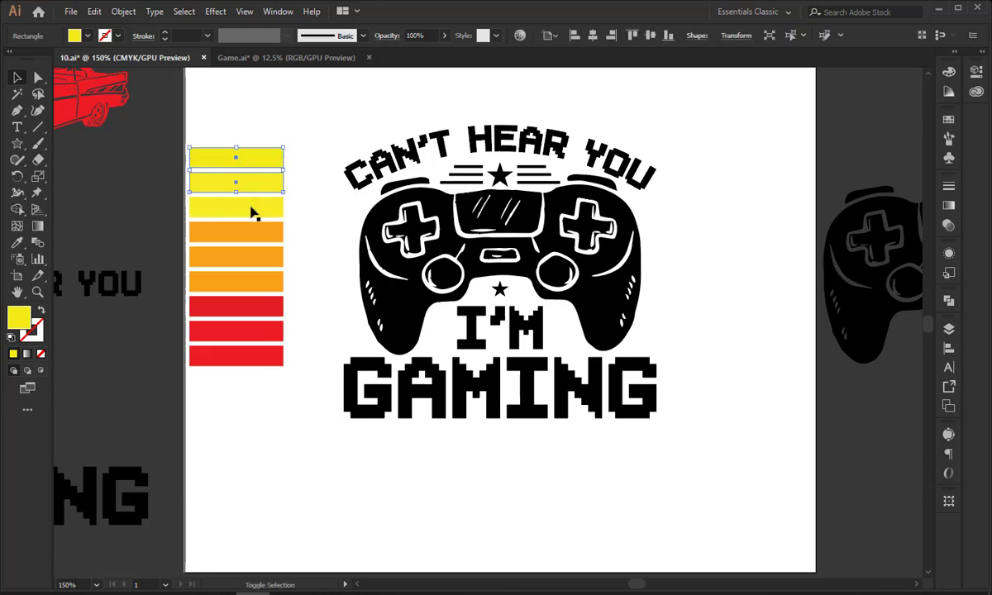
shift+click(255, 207)
drag(248, 186, 479, 291)
key(ctrl+equal)
key(ctrl+equal)
key(ctrl+equal)
key(ctrl+equal)
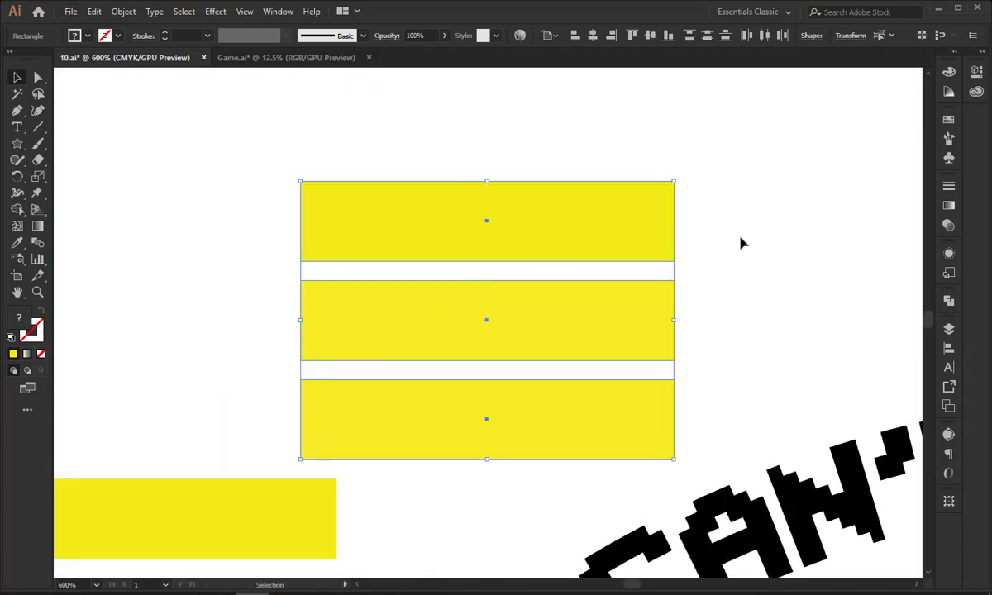
Close the gaps between the three copied yellow rectangles so they stack edge to edge.
drag(587, 306, 587, 288)
click(576, 420)
drag(490, 435, 500, 393)
drag(430, 447, 581, 347)
Recolour the middle copied rectangle with the orange sampled from the colour strips using the Eyedropper.
click(554, 219)
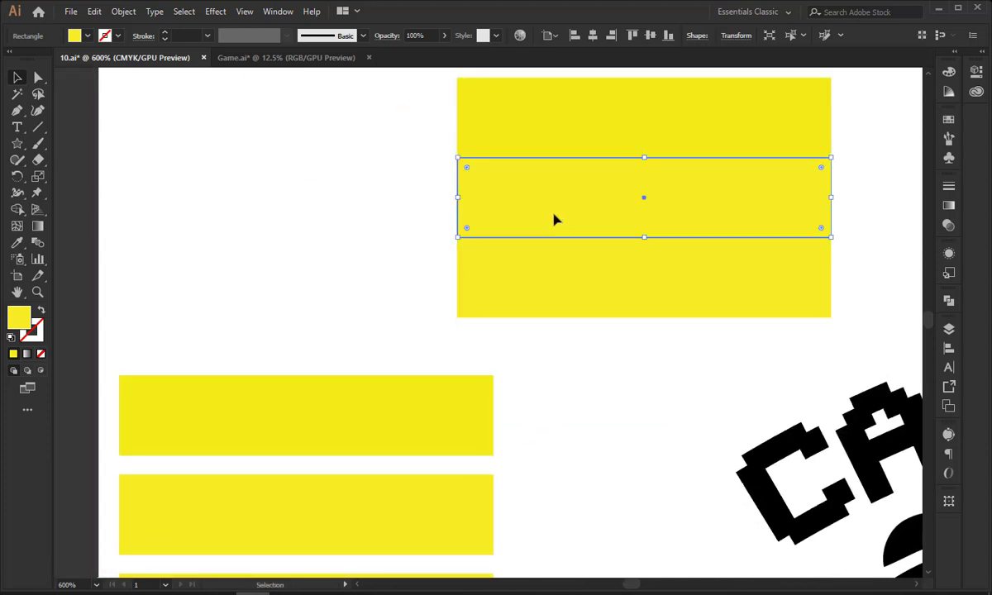
scroll(394, 350, down, 5)
click(17, 242)
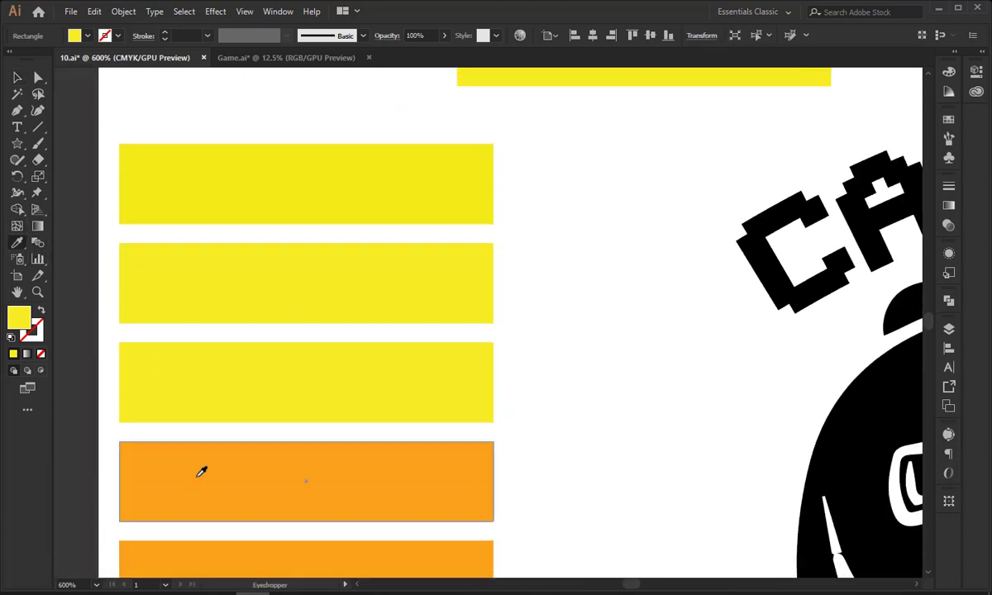
click(201, 471)
click(16, 78)
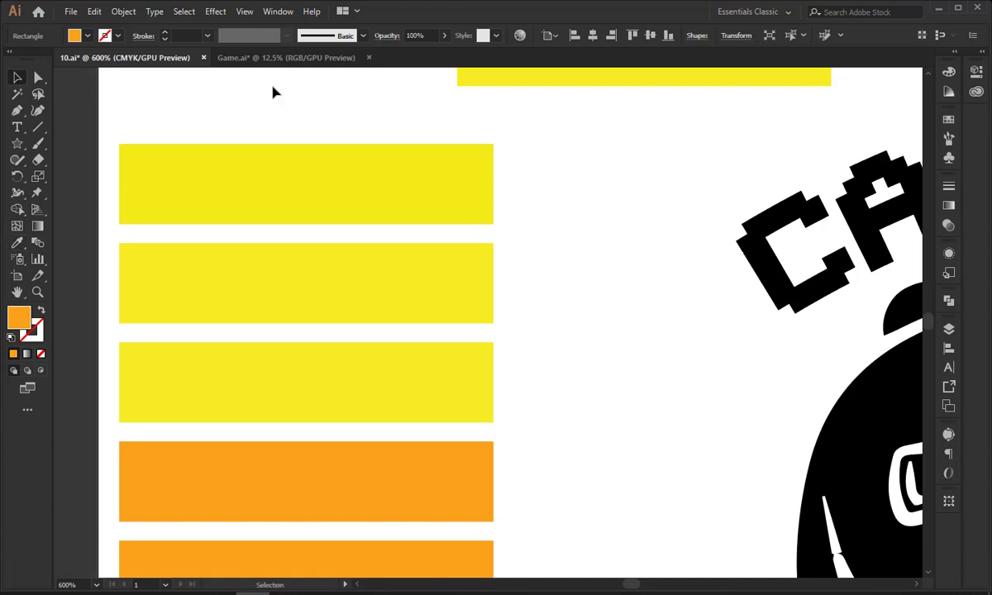
Recolour the bottom rectangle of the copied stack with the red sampled from the original colour strips using the Eyedropper.
click(514, 81)
drag(604, 181, 674, 75)
click(17, 242)
click(202, 471)
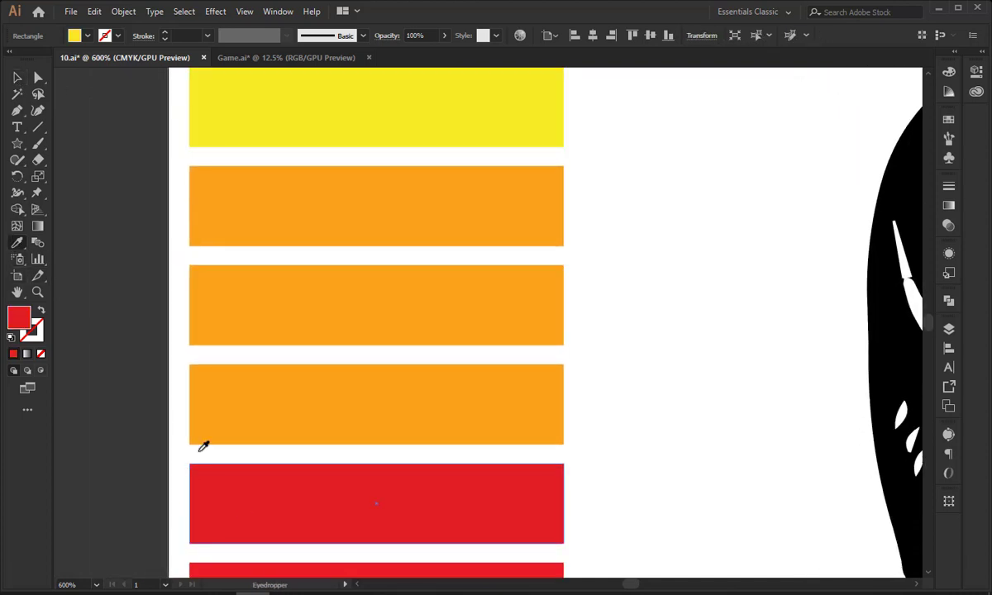
click(16, 78)
click(642, 269)
Turn the grouped yellow, orange and red block so its stripes stand vertically, red on the left, and place it behind the controller's left grip.
key(ctrl+minus)
key(ctrl+minus)
key(ctrl+minus)
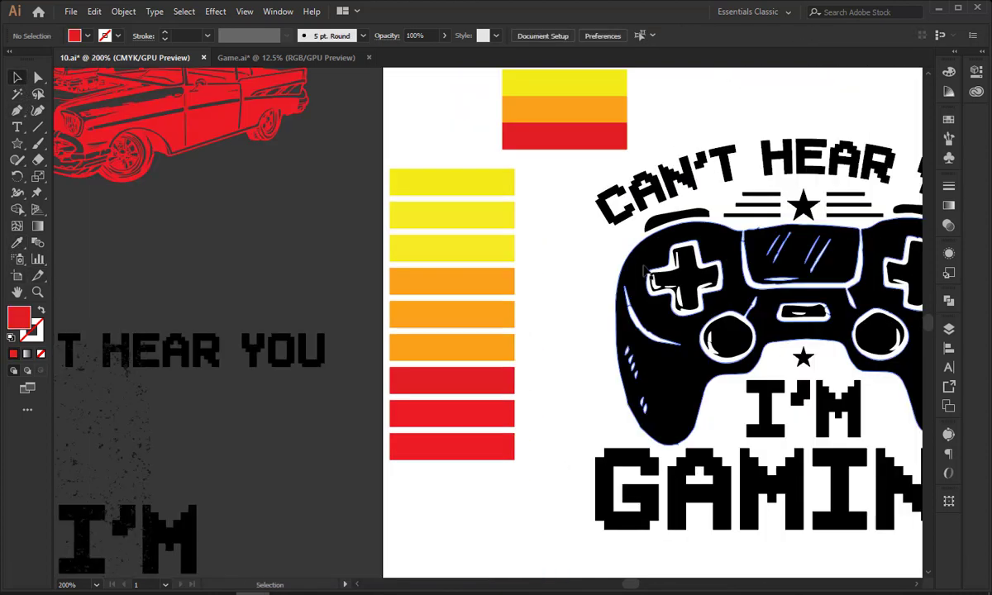
drag(645, 271, 416, 272)
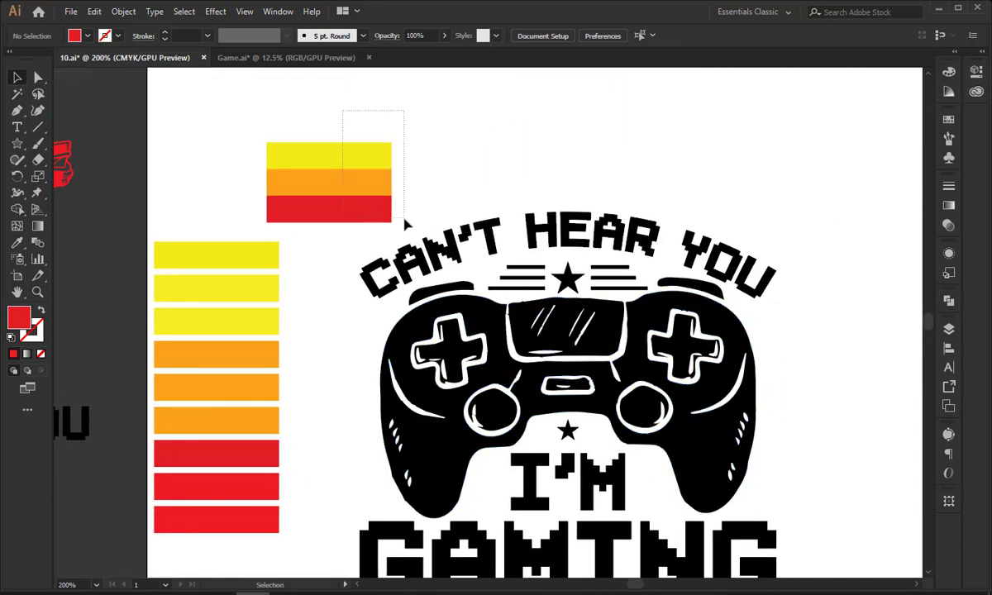
drag(405, 223, 442, 141)
click(457, 177)
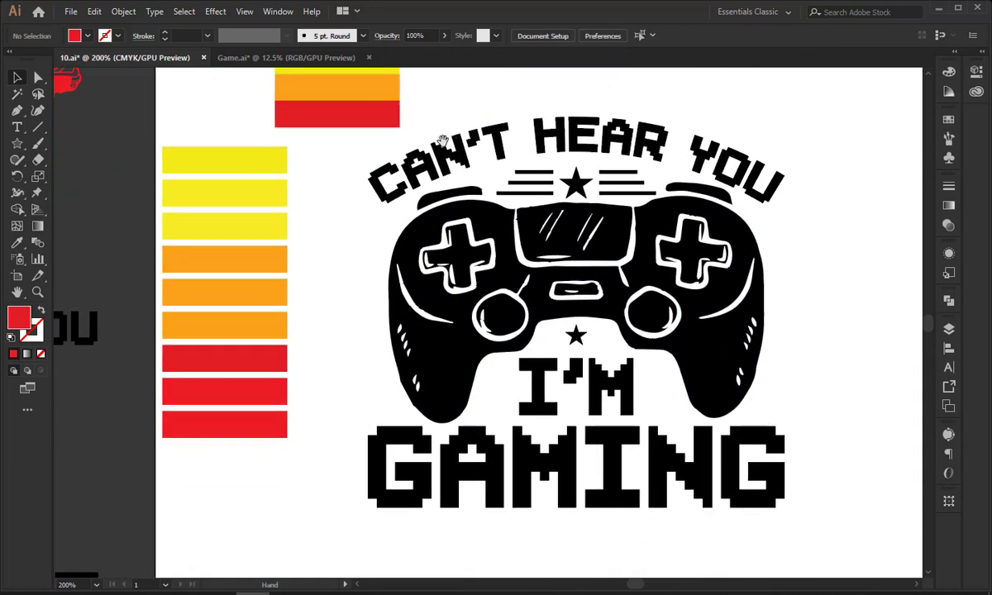
drag(370, 99, 393, 155)
drag(409, 107, 382, 194)
drag(338, 189, 407, 400)
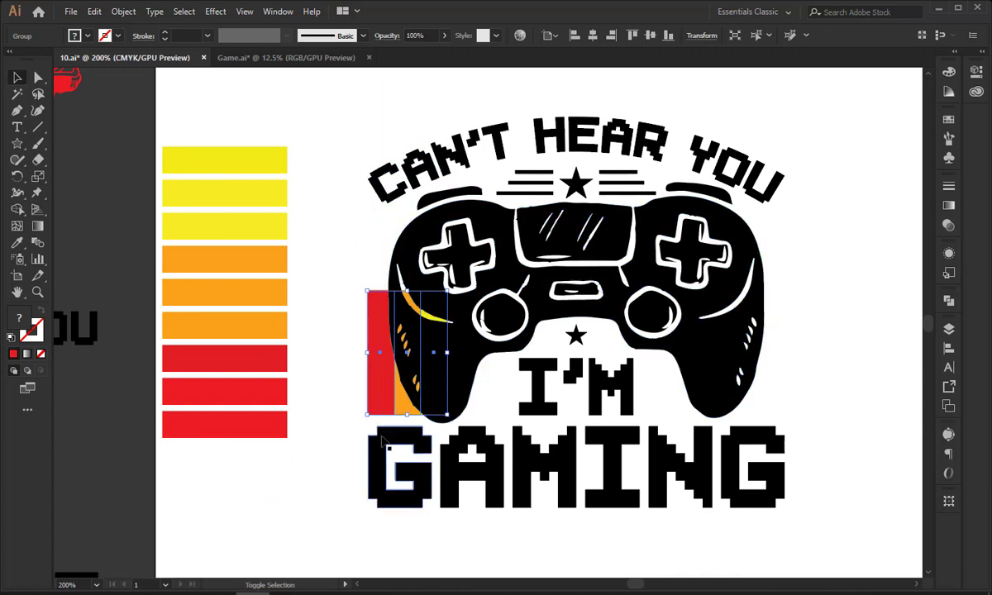
Align the stripe block's left edge with the left edge of "GAMING", using the lettering as the key object.
click(438, 356)
shift+click(374, 454)
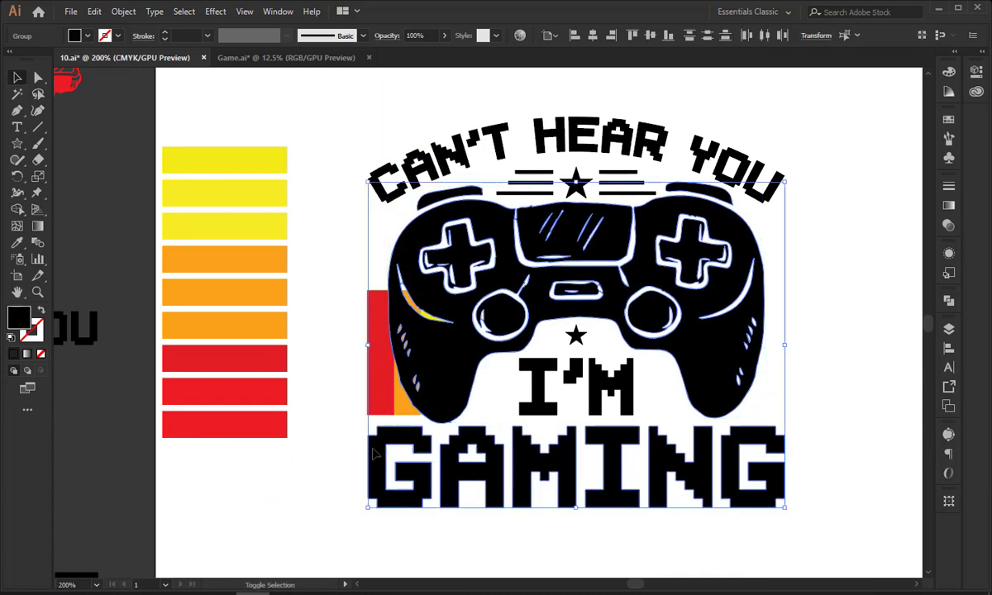
click(372, 376)
shift+click(378, 453)
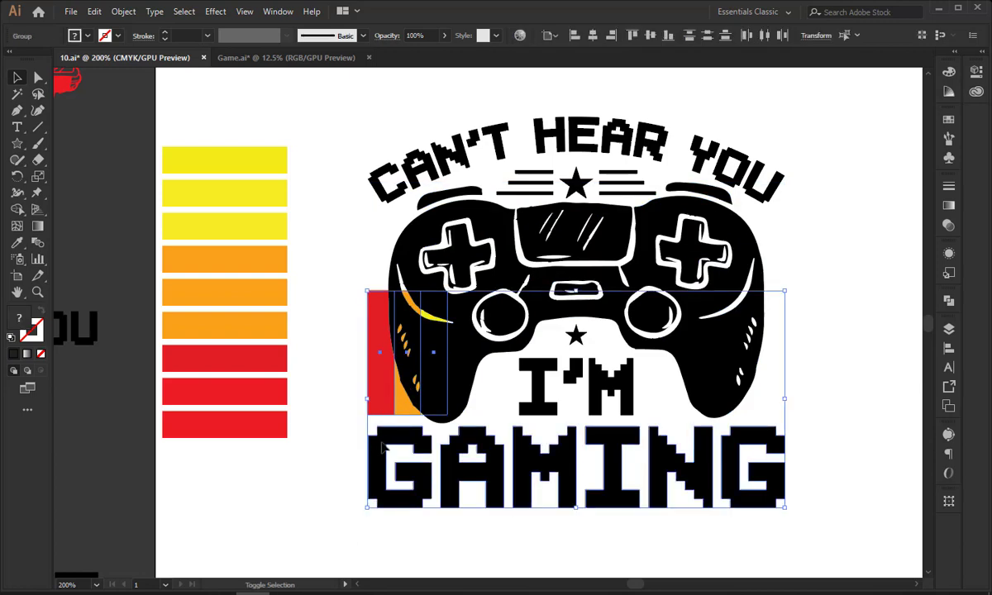
click(573, 36)
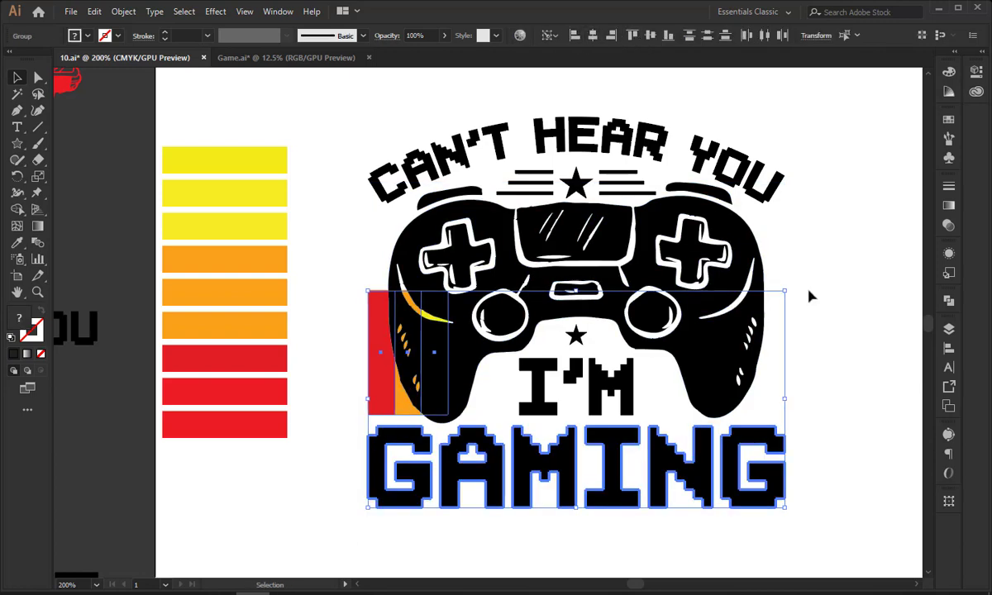
click(810, 293)
Stretch the stripe block to the full width of "GAMING" and extend it vertically from above the controller to below the lettering.
drag(793, 330, 750, 272)
click(364, 329)
drag(404, 310, 742, 317)
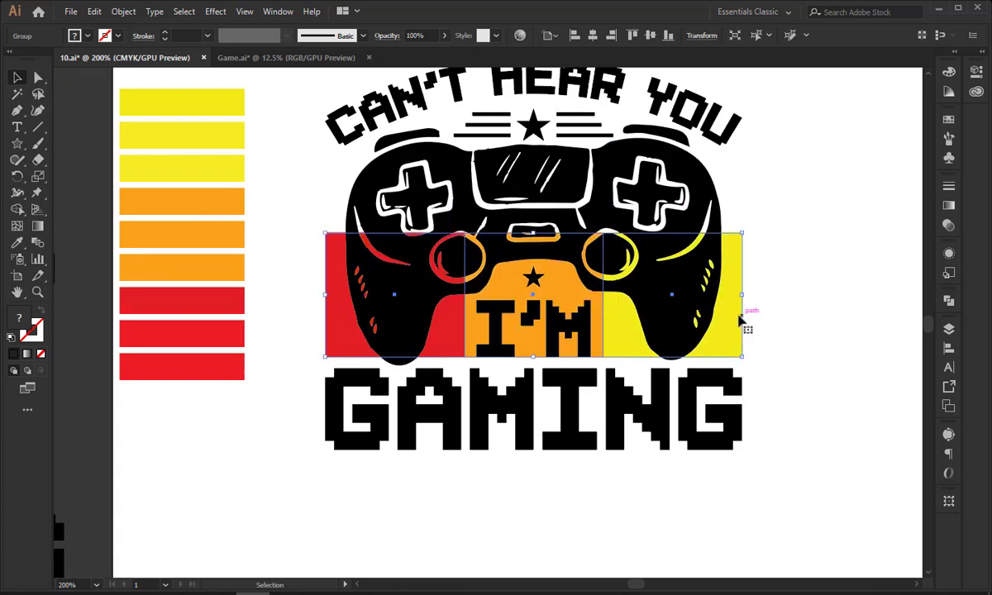
drag(537, 357, 538, 496)
drag(533, 234, 533, 122)
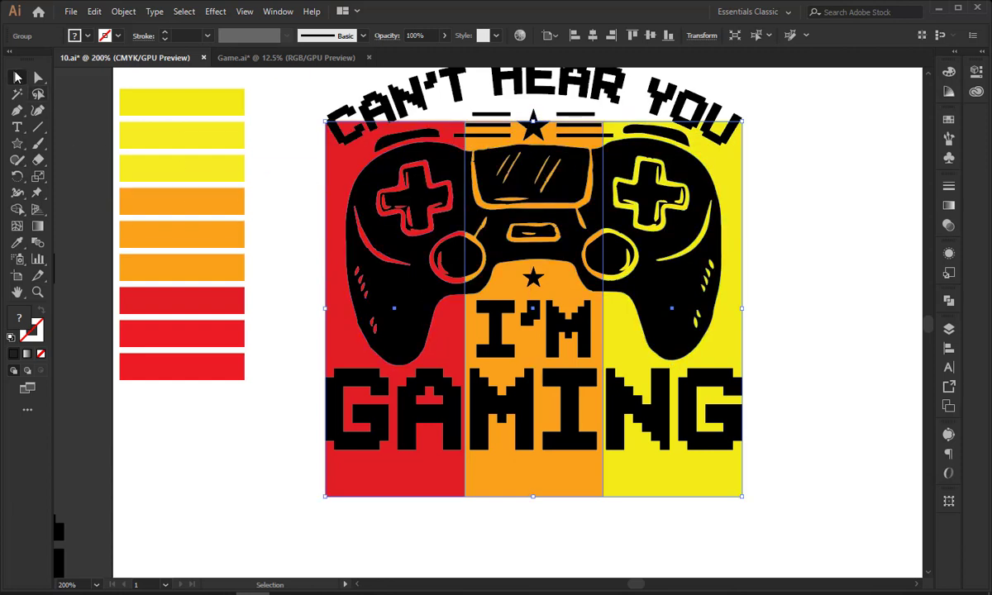
drag(308, 323, 429, 411)
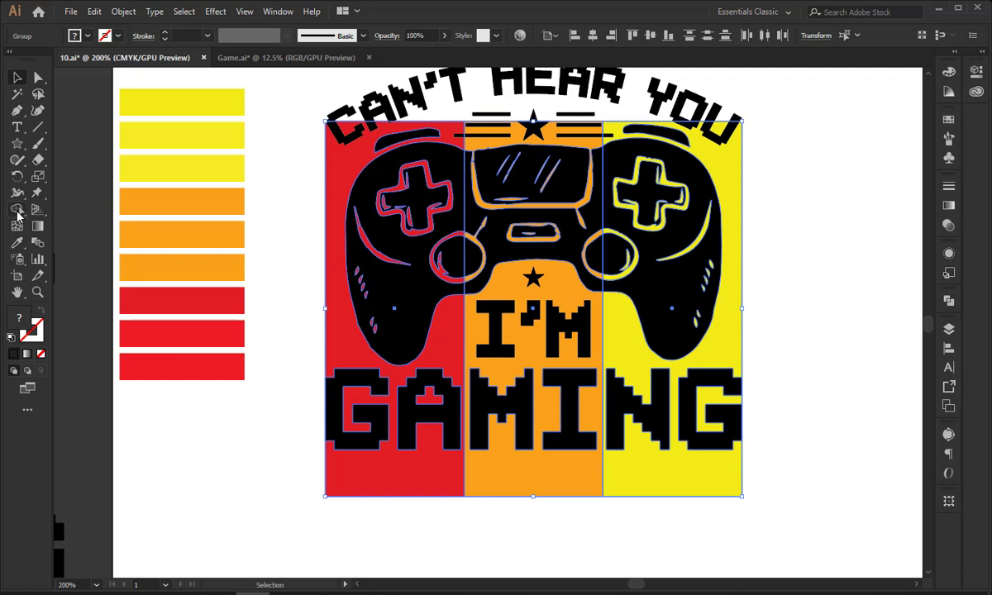
click(18, 211)
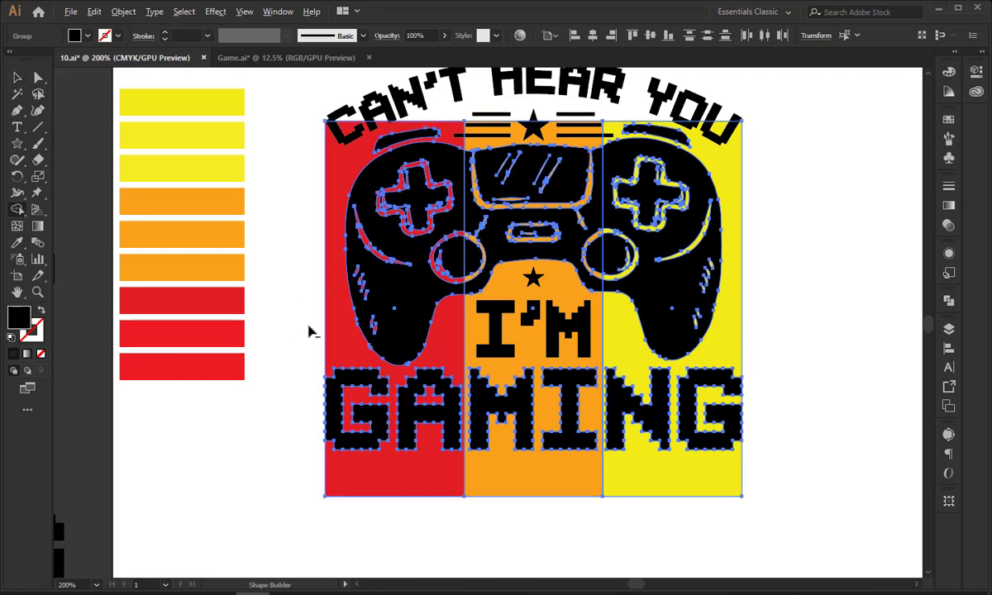
drag(308, 332, 379, 362)
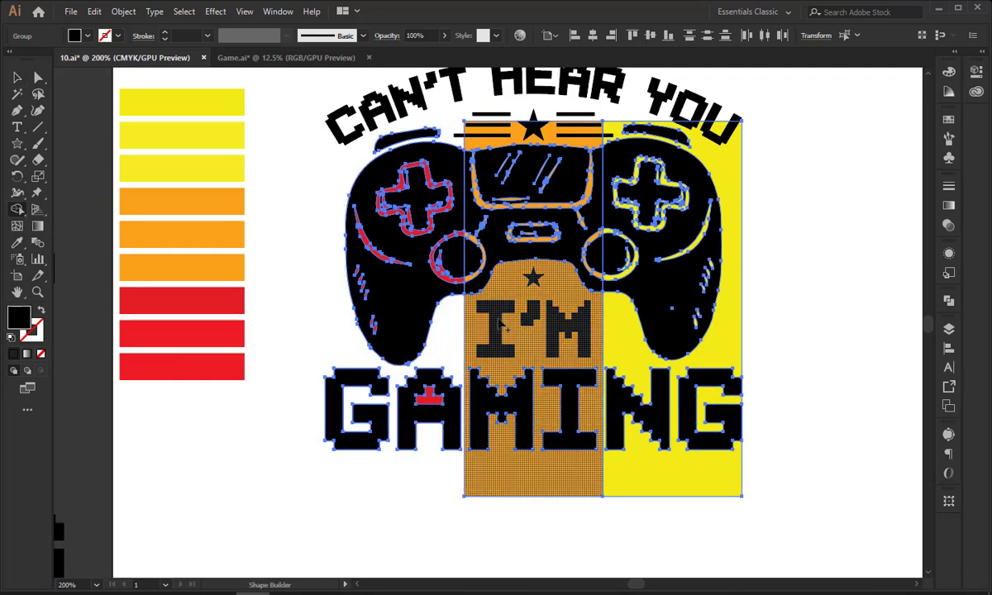
click(13, 77)
click(301, 155)
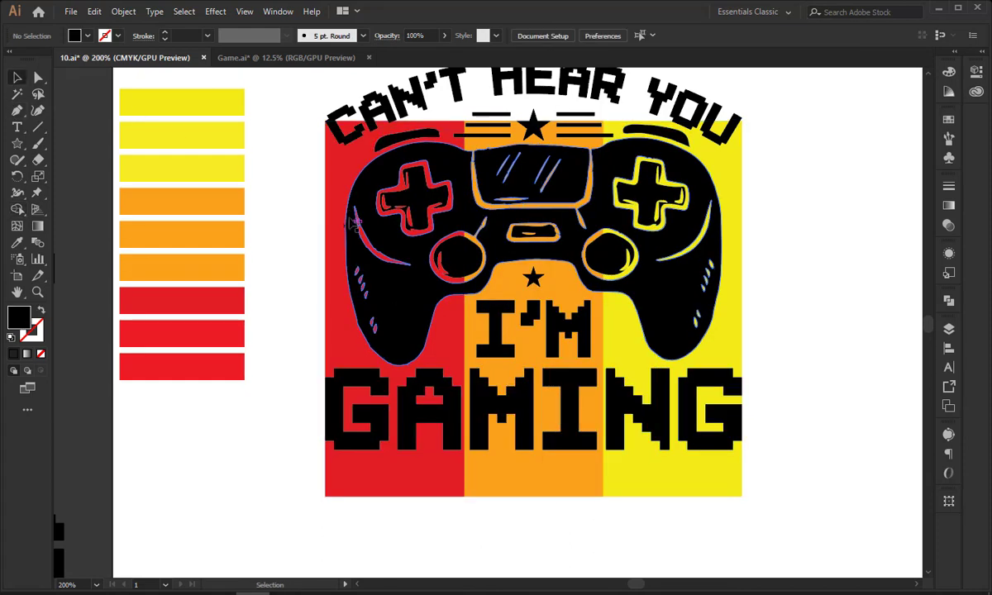
Bring the stripe block in front of the controller and the "GAMING" lettering.
click(330, 200)
key(Delete)
drag(294, 244, 403, 436)
key(ctrl+z)
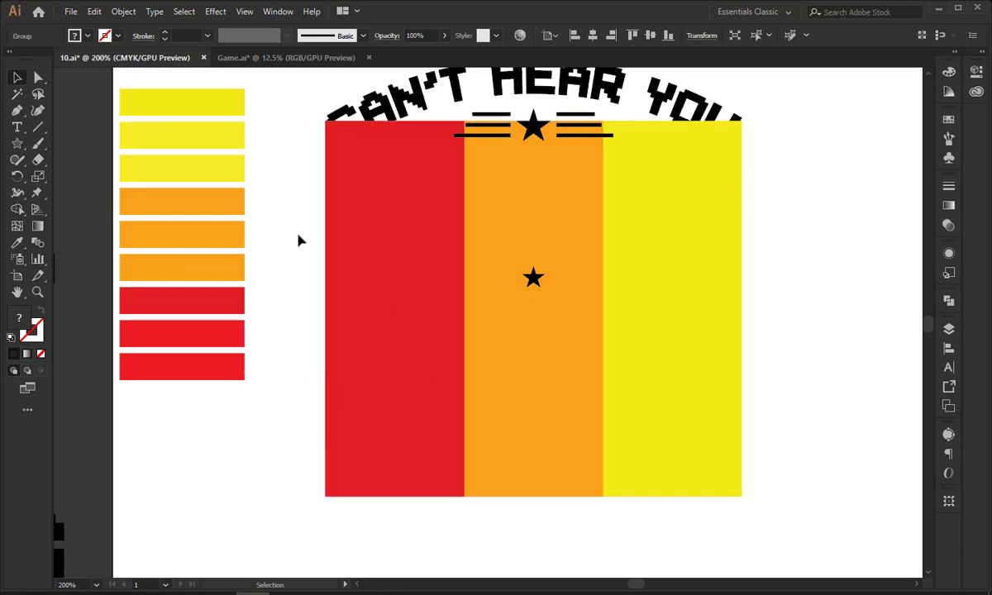
Use Shape Builder on the stripes, controller and "GAMING" to remove the background areas around the grips and letters, including the last G's inner area.
drag(299, 236, 401, 405)
click(16, 209)
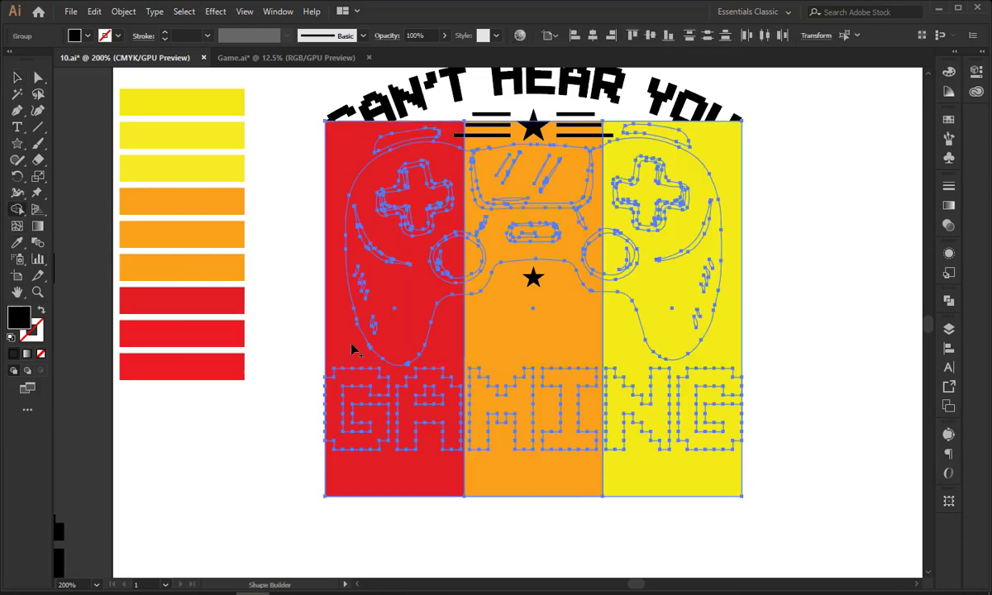
alt+click(351, 361)
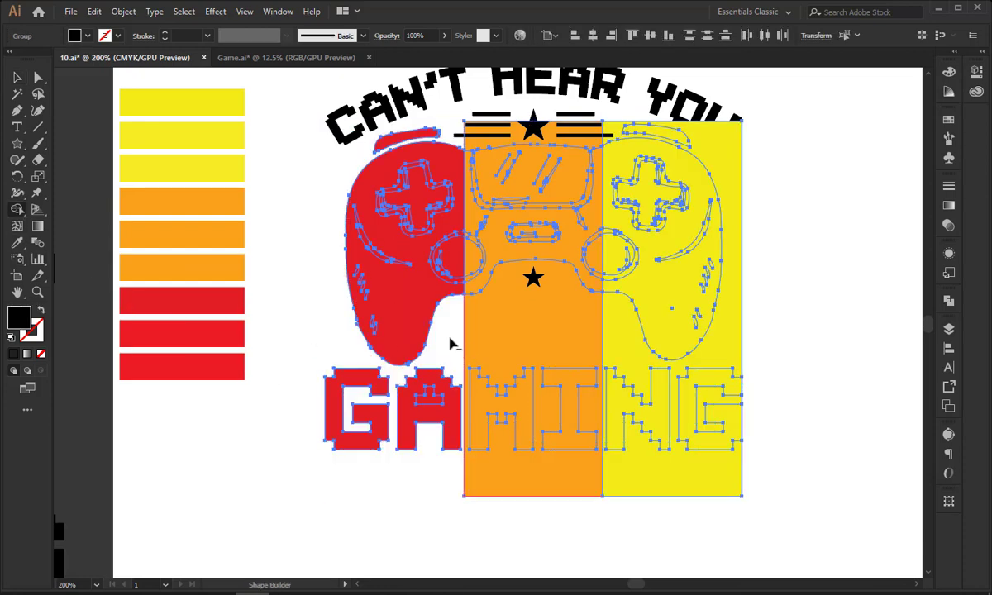
alt+click(512, 340)
alt+click(632, 346)
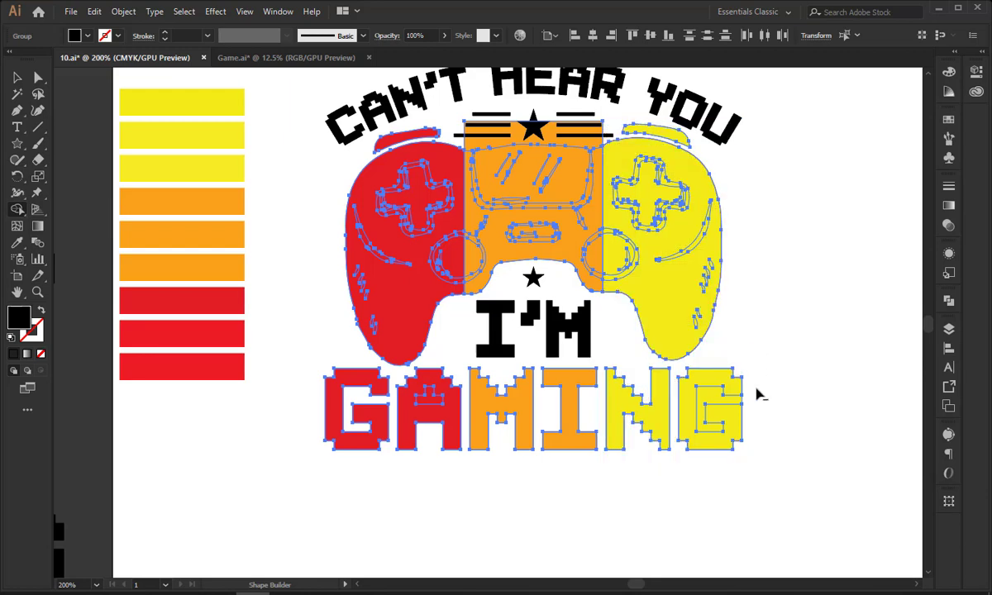
alt+click(715, 402)
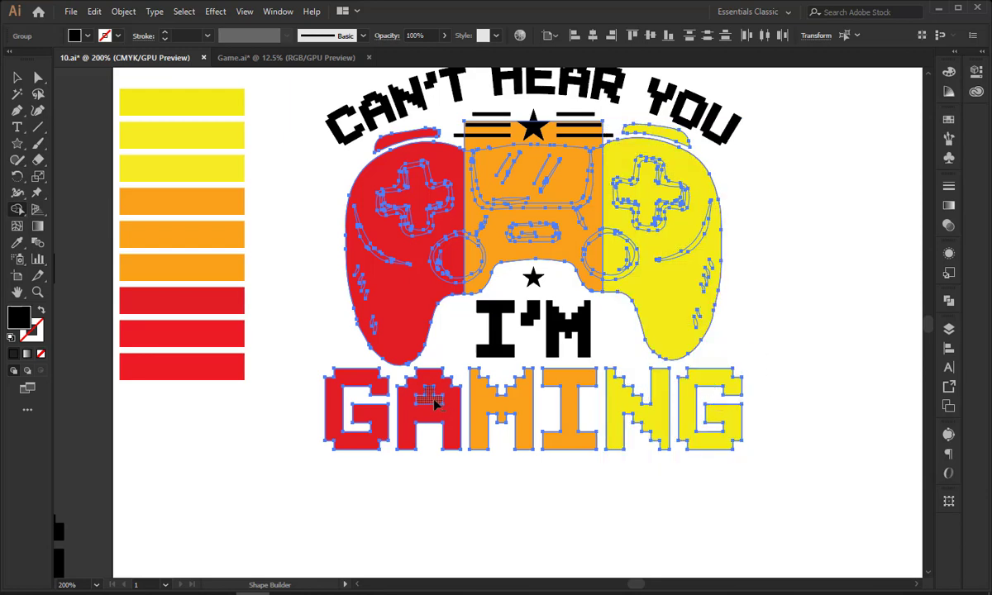
Cut out the centre button's outline and both coloured halves of the right thumbstick ring with Shape Builder.
key(ctrl+plus)
key(ctrl+plus)
key(ctrl+plus)
key(ctrl+plus)
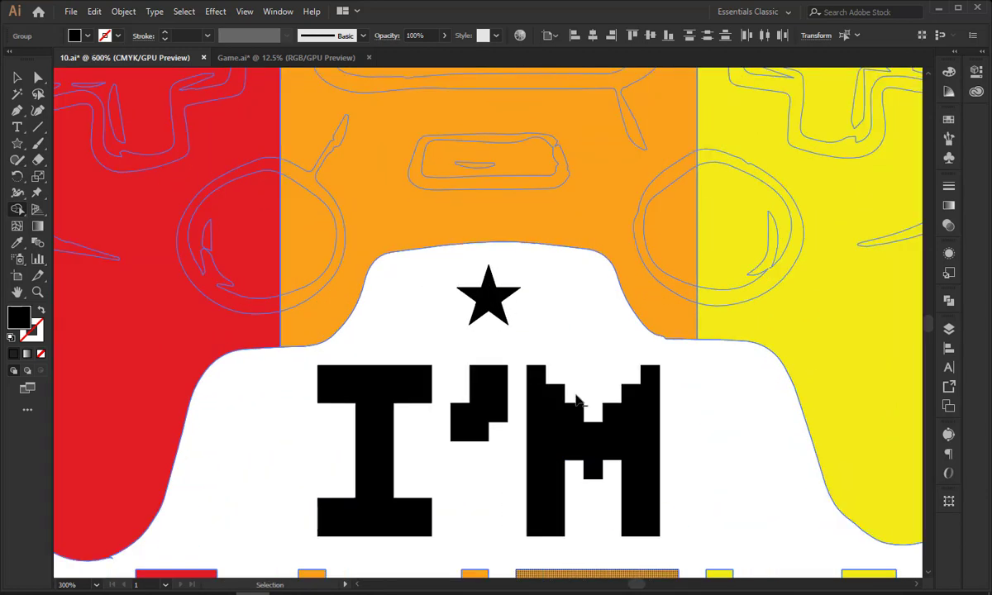
scroll(561, 393, up, 5)
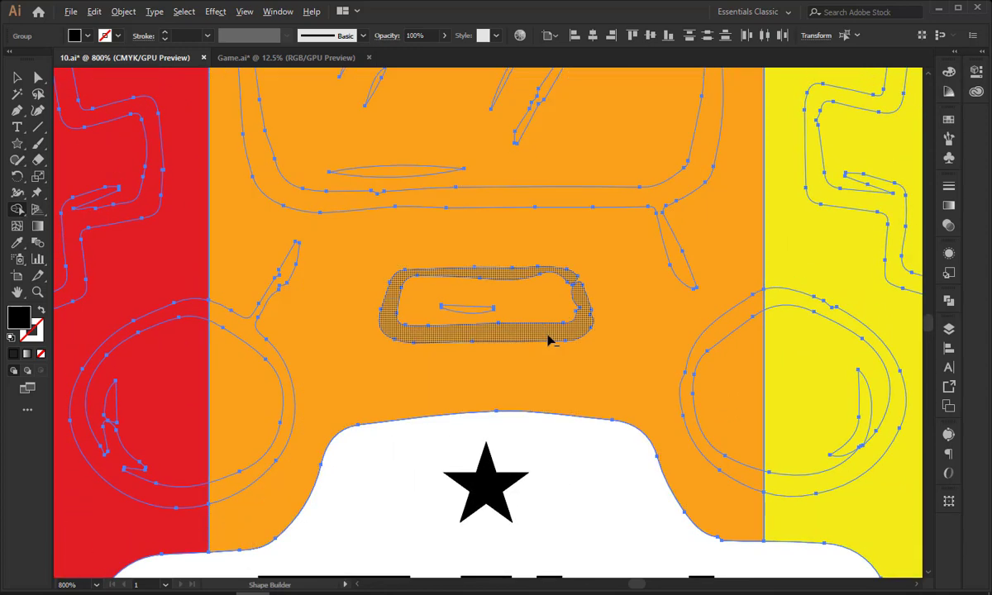
alt+click(548, 335)
alt+click(812, 322)
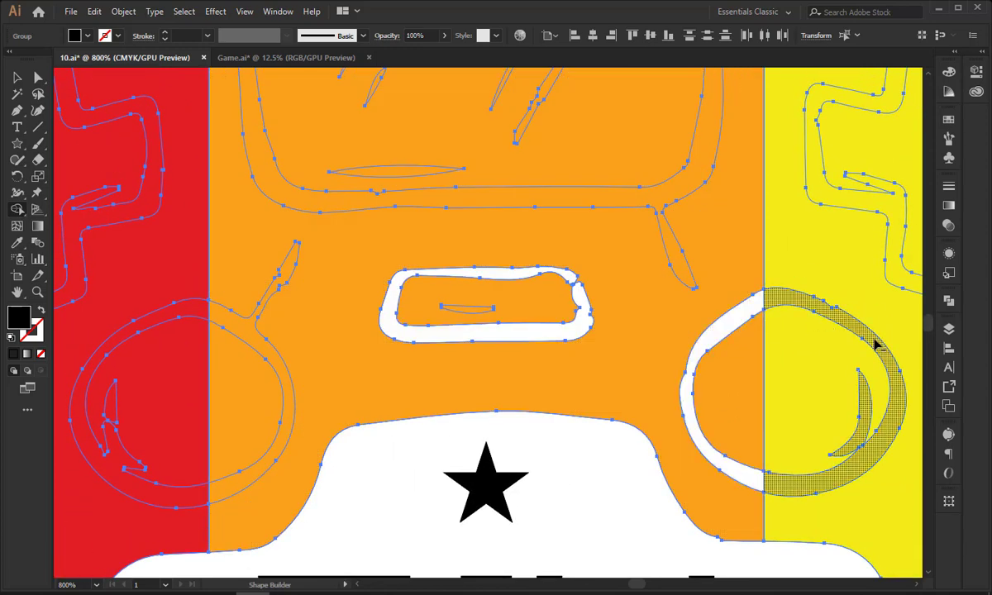
alt+click(875, 350)
Cut out the left thumbstick ring with its highlights and the long curved highlight on the left grip.
scroll(355, 388, left, 5)
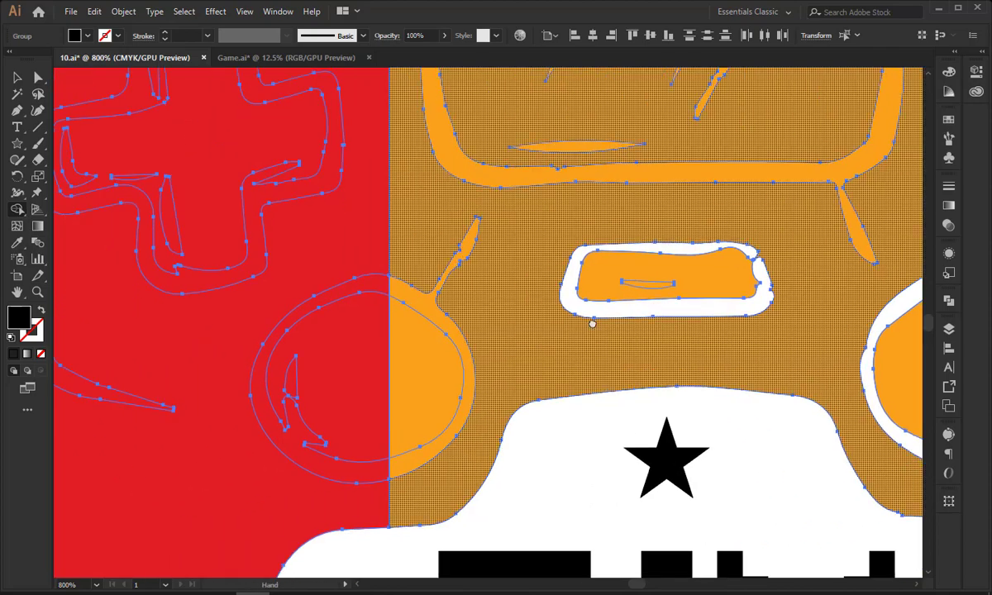
alt+click(547, 277)
drag(513, 430, 433, 425)
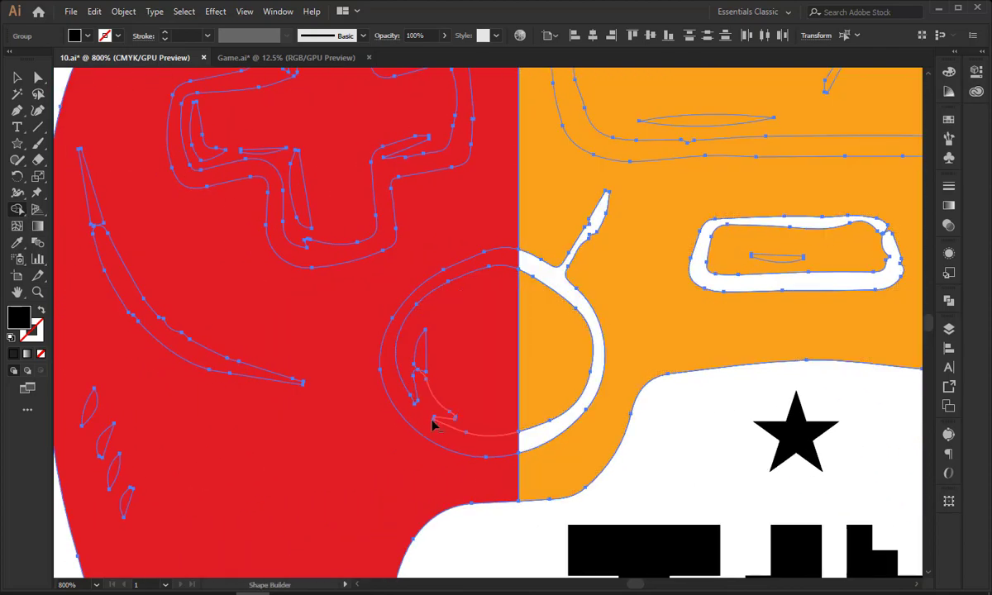
alt+click(420, 427)
drag(371, 402, 550, 513)
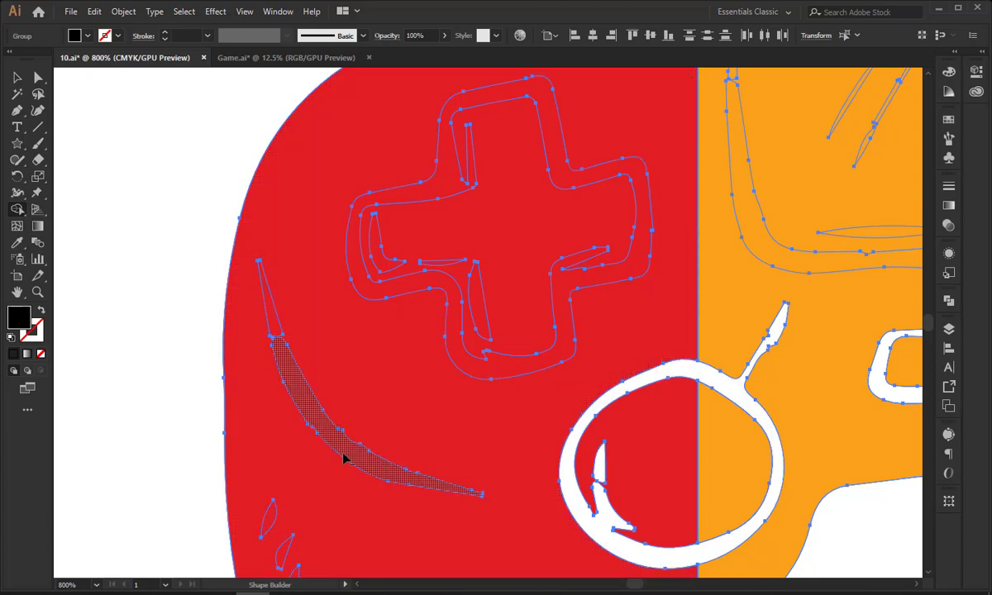
drag(348, 453, 282, 339)
alt+click(275, 328)
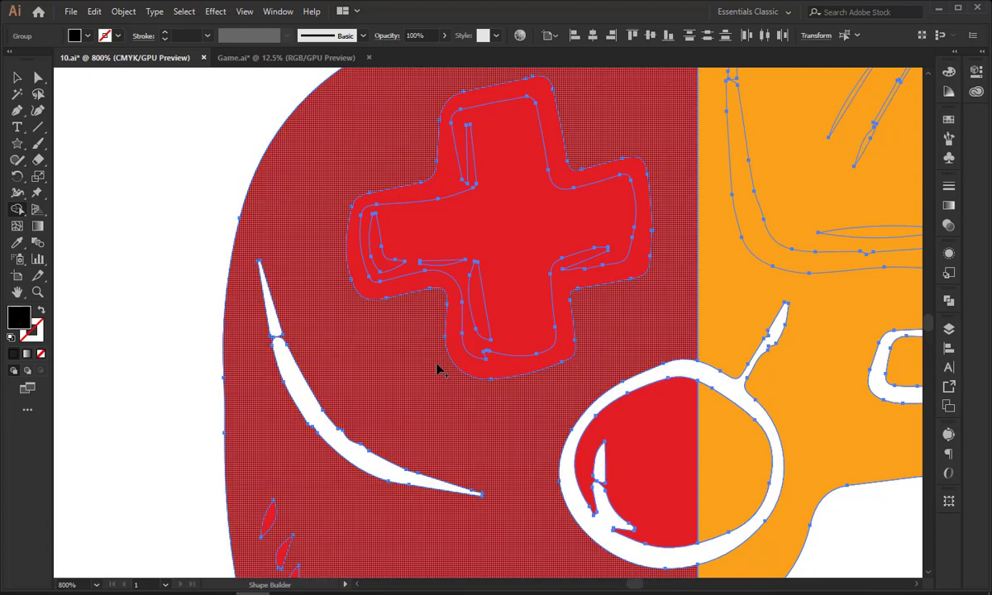
Cut out the left D-pad's outline and the small highlight shapes inside it.
scroll(350, 431, up, 3)
scroll(350, 432, right, 4)
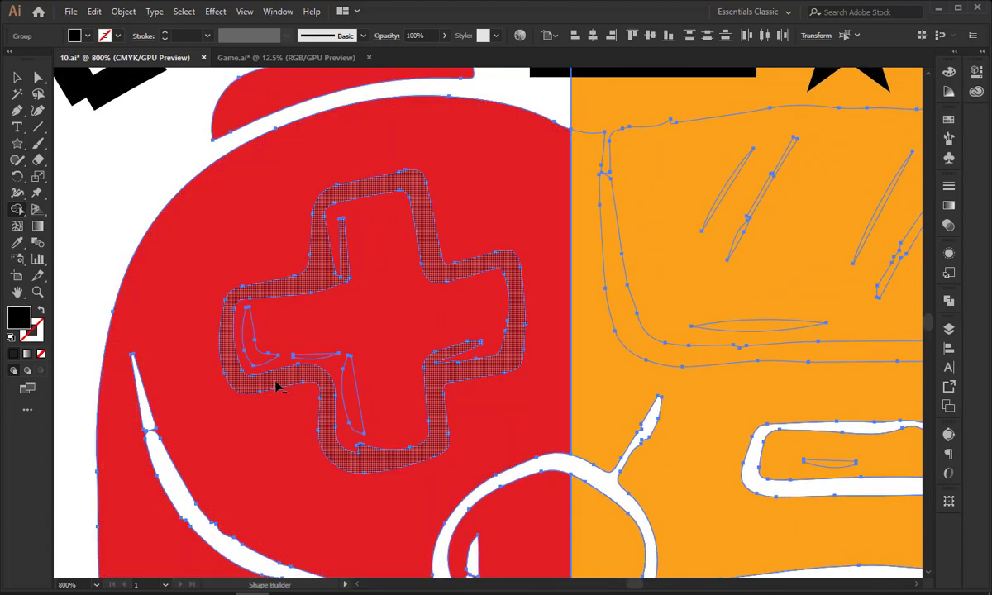
alt+click(277, 386)
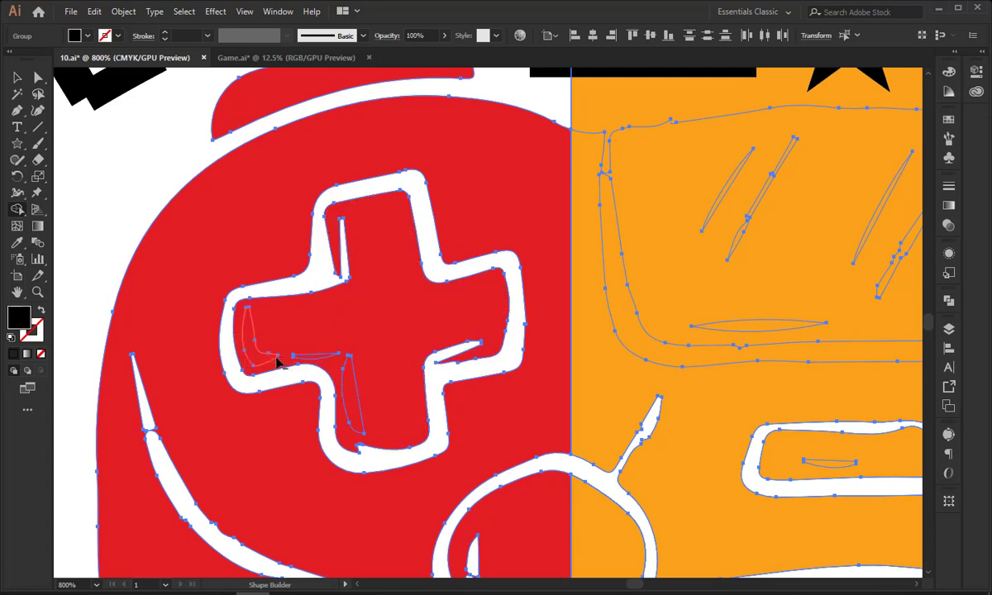
alt+click(321, 362)
alt+click(349, 385)
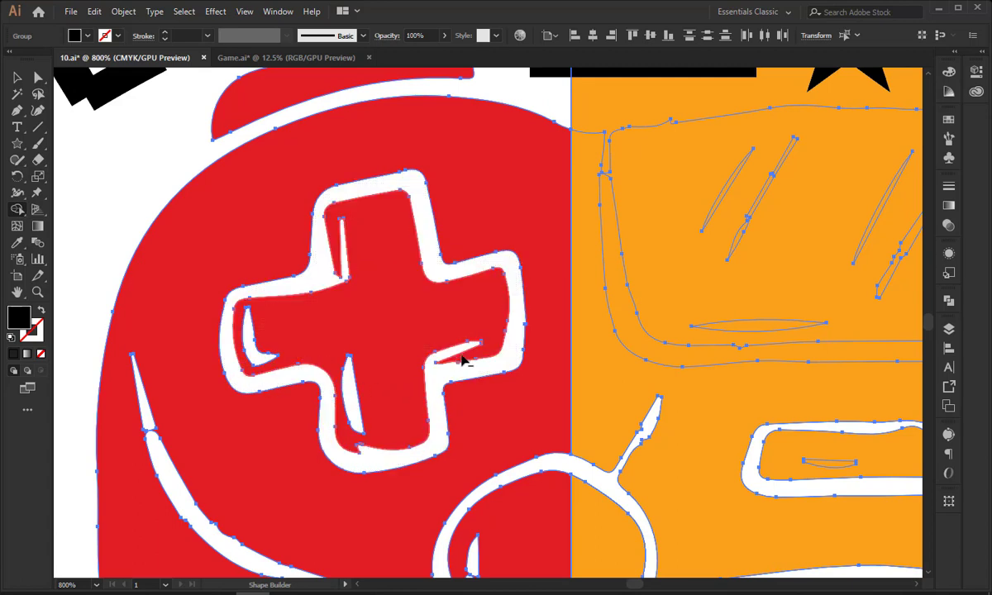
Remove the orange area above the controller, then cut out the screen's frame, its bottom highlight and the rightmost diagonal highlight.
drag(549, 375, 253, 470)
scroll(443, 451, down, 5)
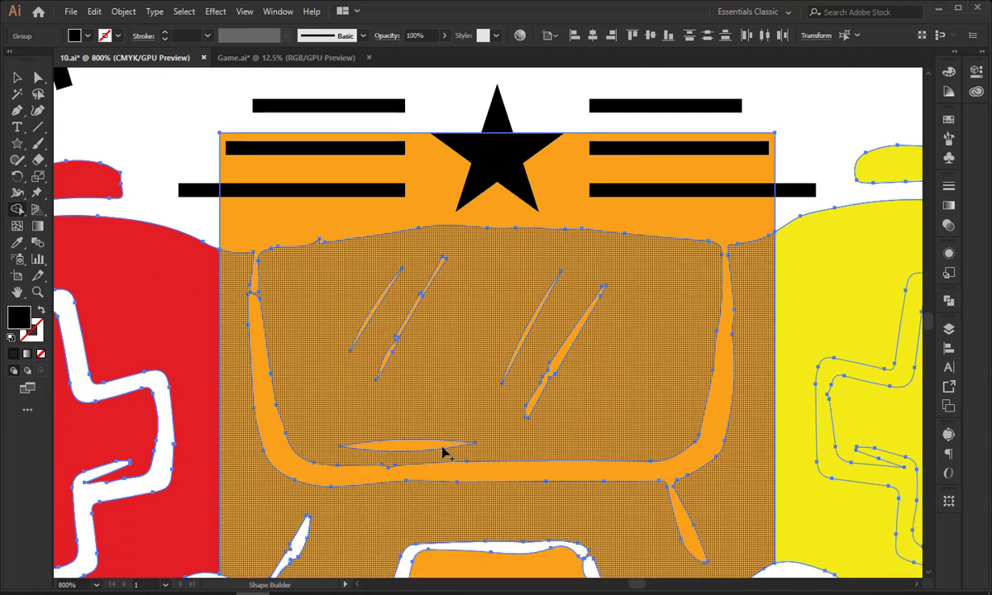
alt+click(274, 423)
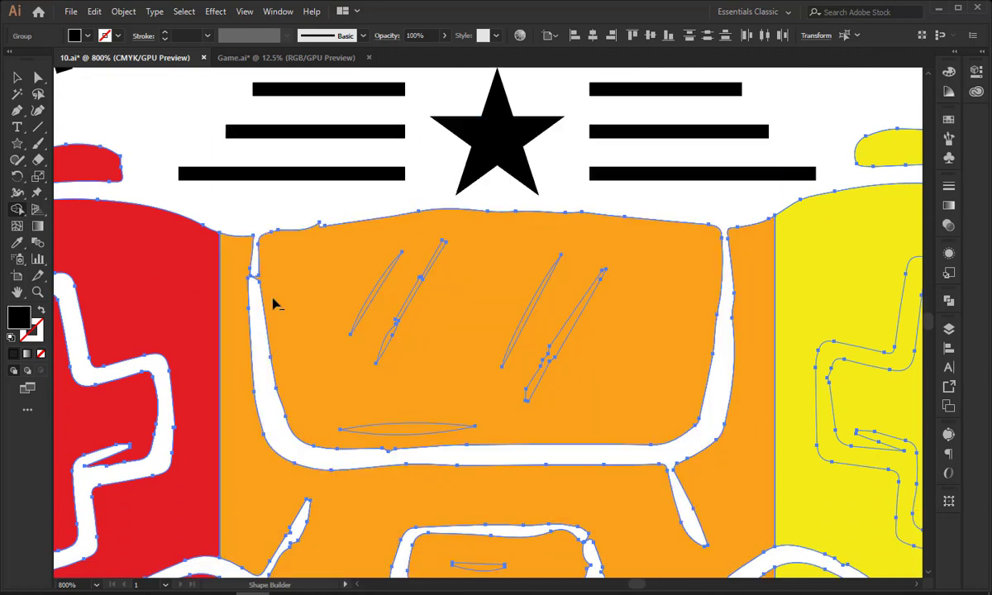
alt+click(533, 354)
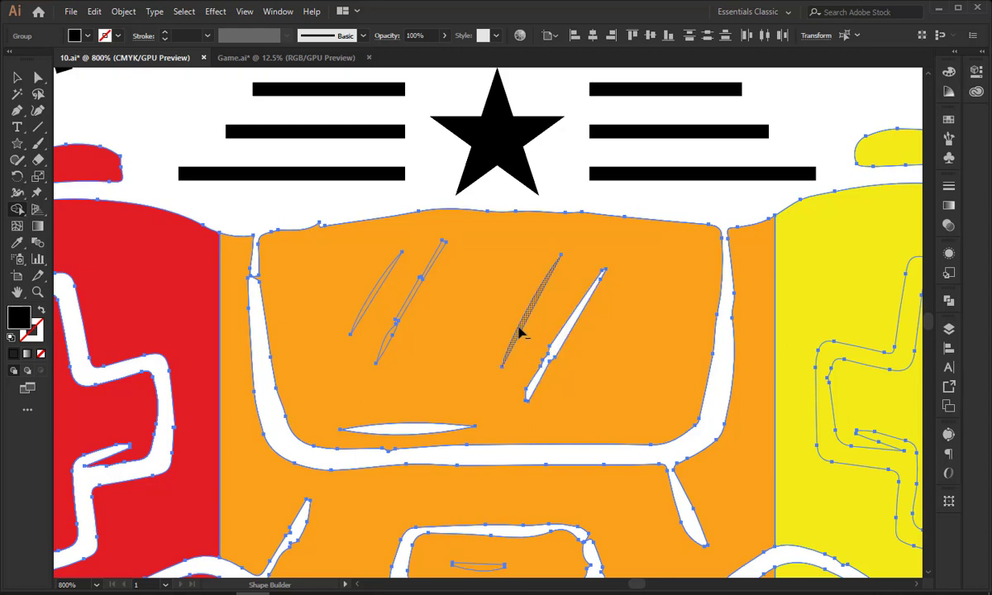
alt+click(519, 332)
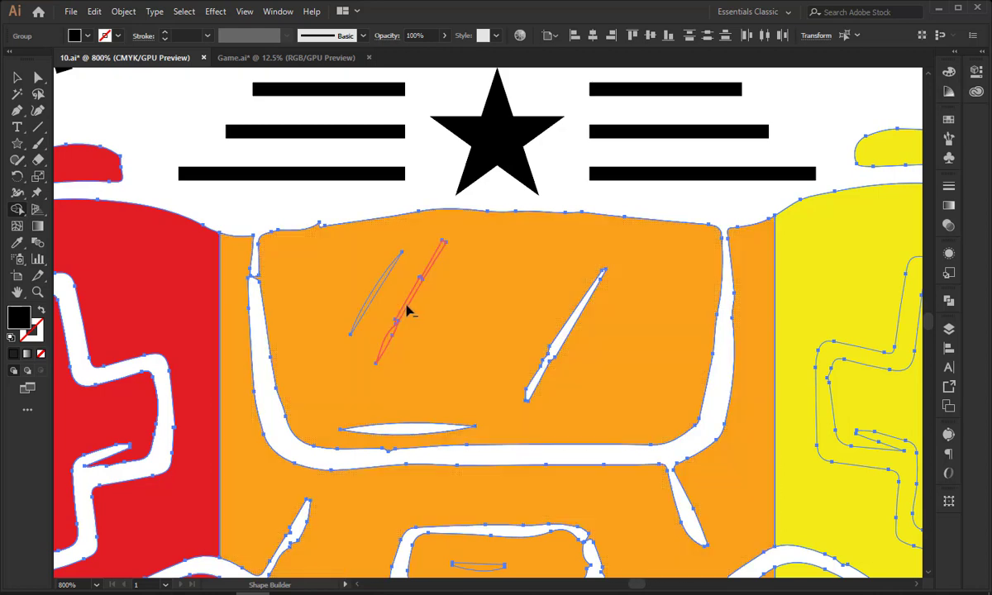
key(ctrl+z)
key(ctrl+z)
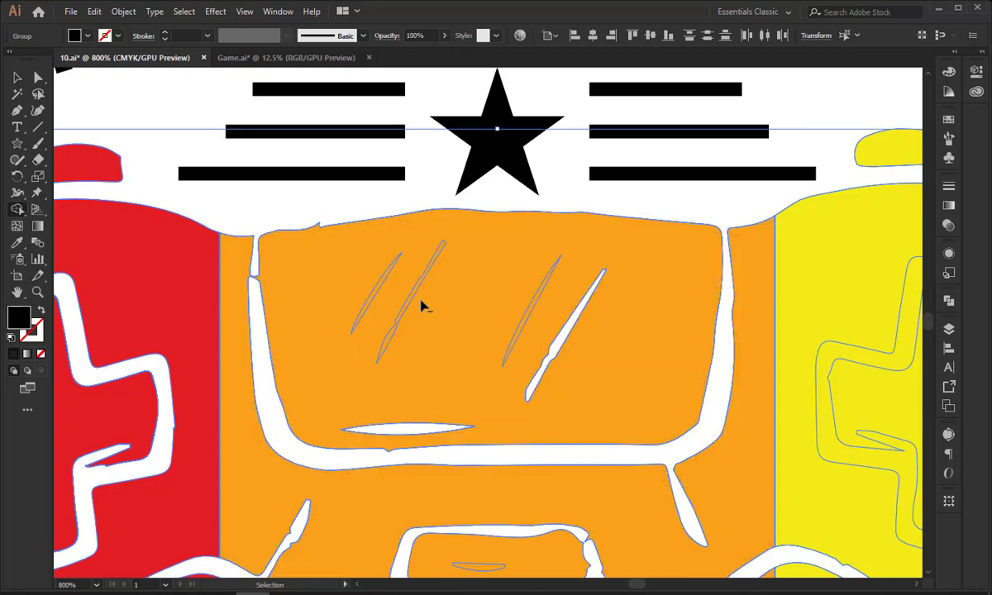
Cut out the screen's three remaining diagonal highlights and the small highlight inside the centre button.
key(ctrl+=)
key(ctrl+=)
key(ctrl+equal)
scroll(454, 271, up, 10)
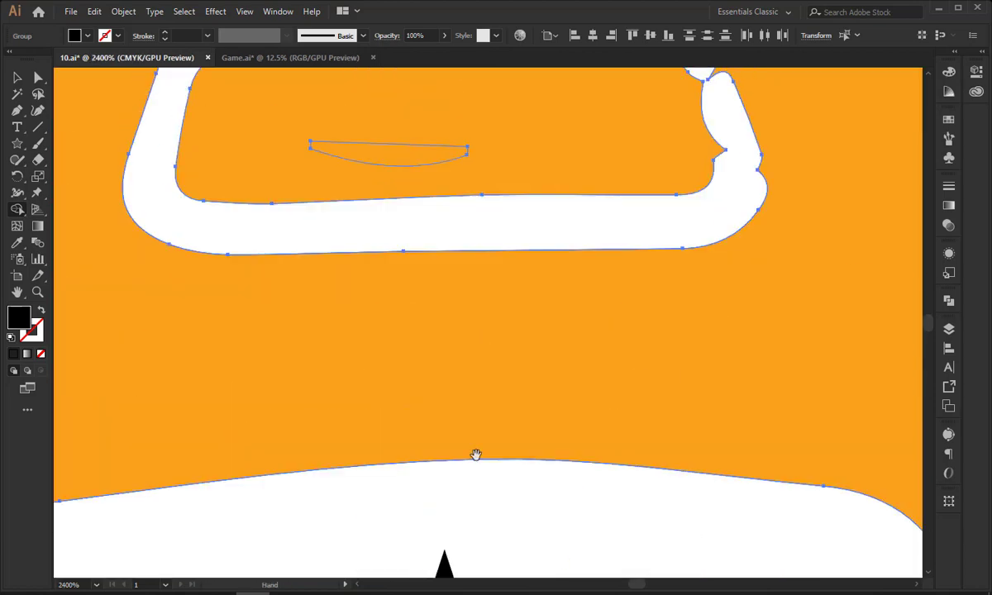
scroll(510, 273, up, 10)
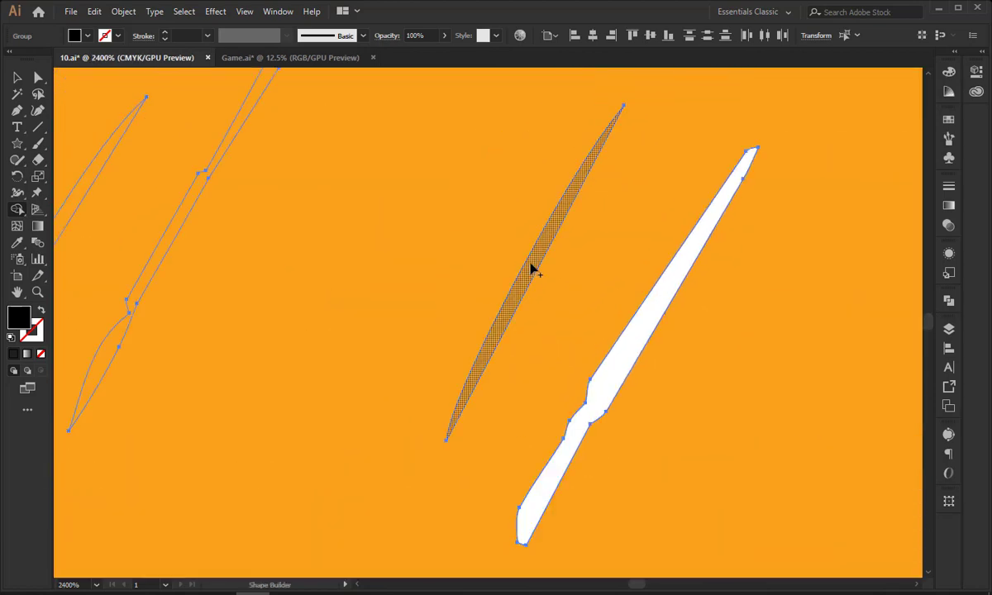
scroll(501, 257, left, 6)
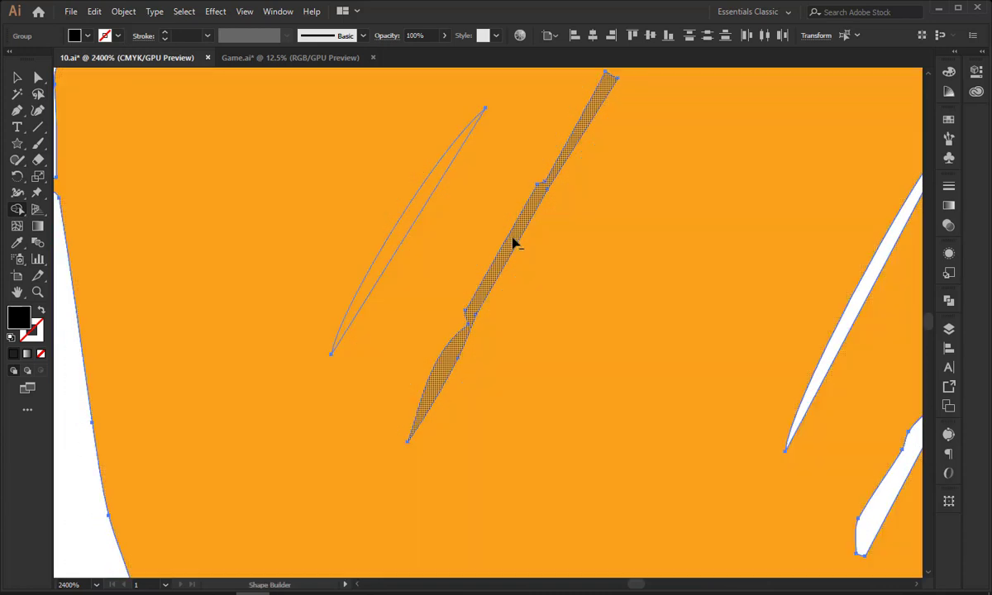
alt+click(512, 242)
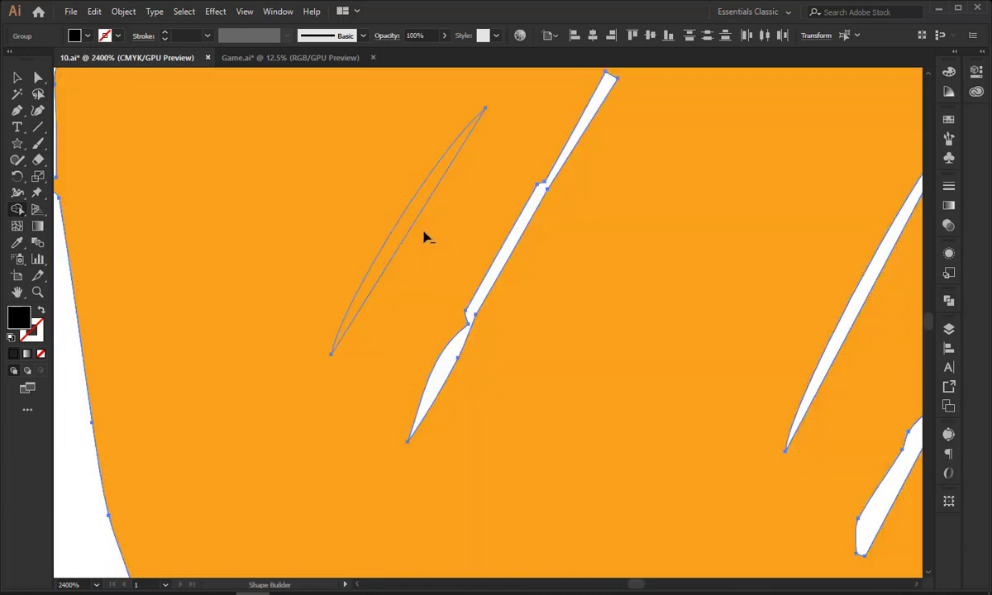
alt+click(407, 224)
scroll(493, 212, down, 2)
scroll(494, 212, down, 10)
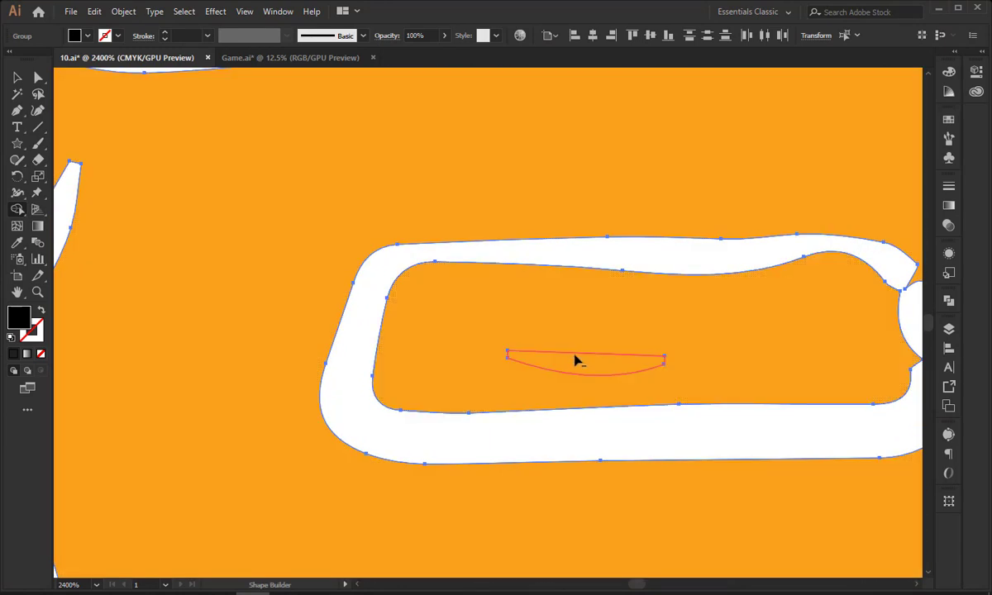
alt+click(574, 358)
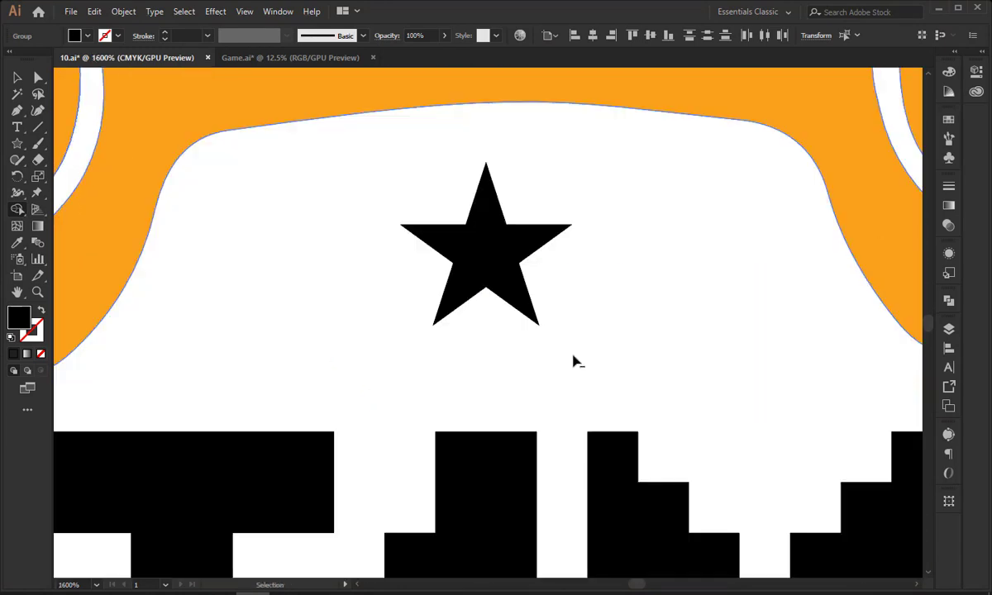
Cut out the right D-pad's outline and the long curved highlight on the right grip.
key(ctrl+minus)
key(ctrl+minus)
key(ctrl+minus)
key(ctrl+minus)
key(ctrl+minus)
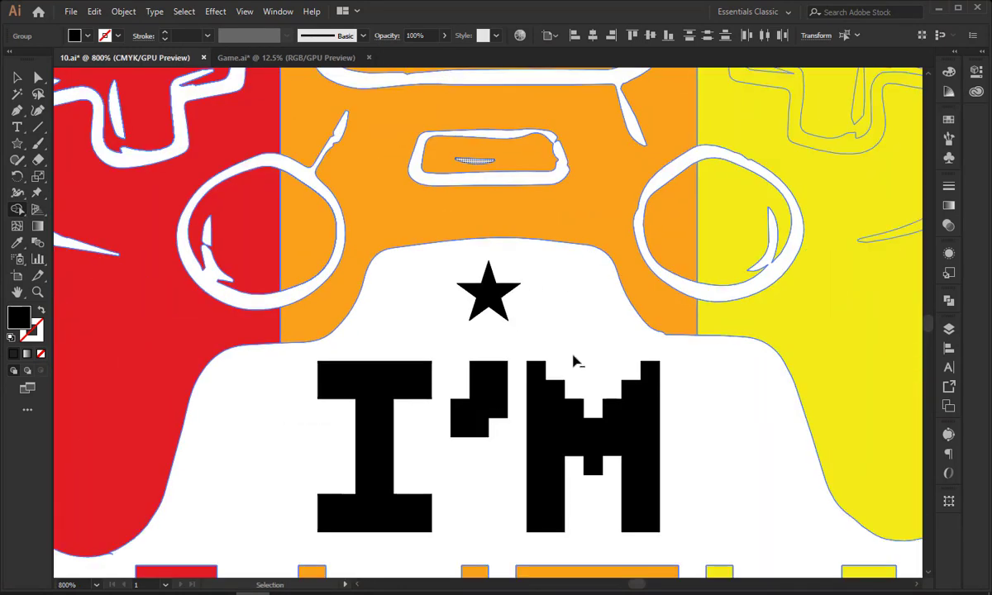
drag(555, 293, 480, 381)
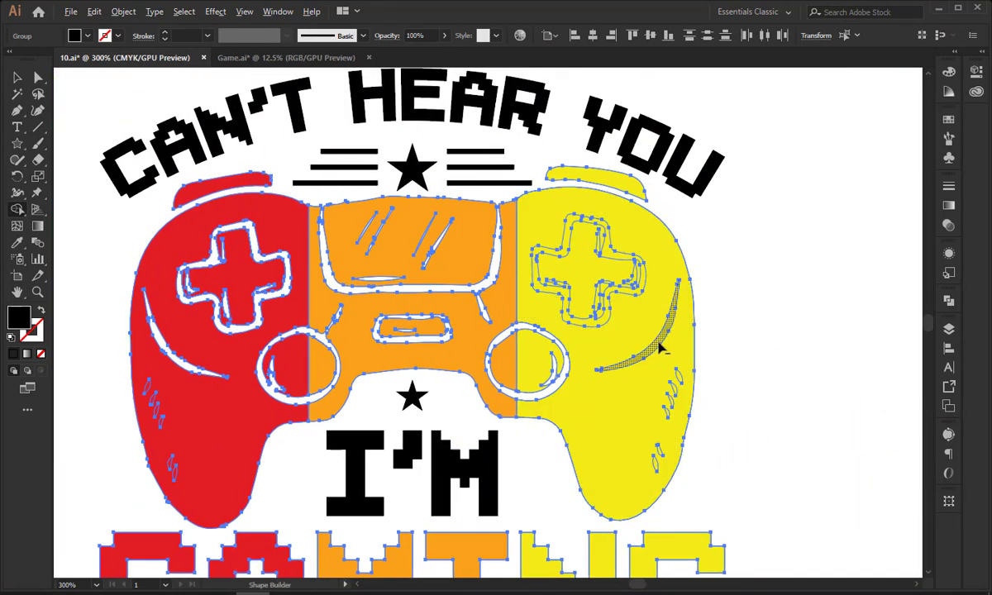
alt+click(604, 318)
Cut out the remaining highlight in the right D-pad and the six small highlights along the right grip's edge.
key(ctrl+plus)
key(ctrl+plus)
key(ctrl+plus)
key(ctrl+plus)
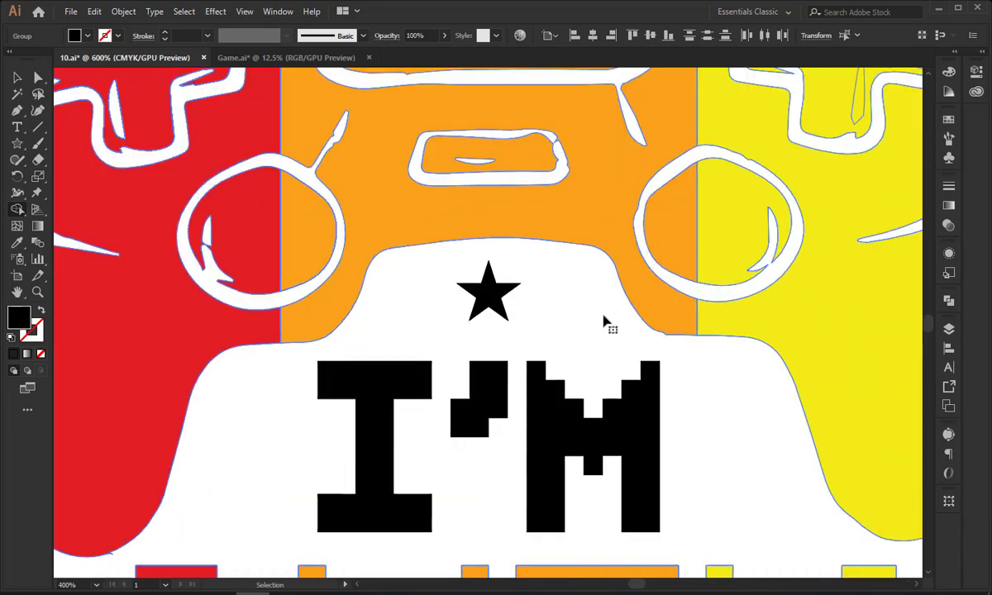
drag(726, 258, 304, 253)
drag(770, 371, 458, 349)
drag(768, 413, 352, 294)
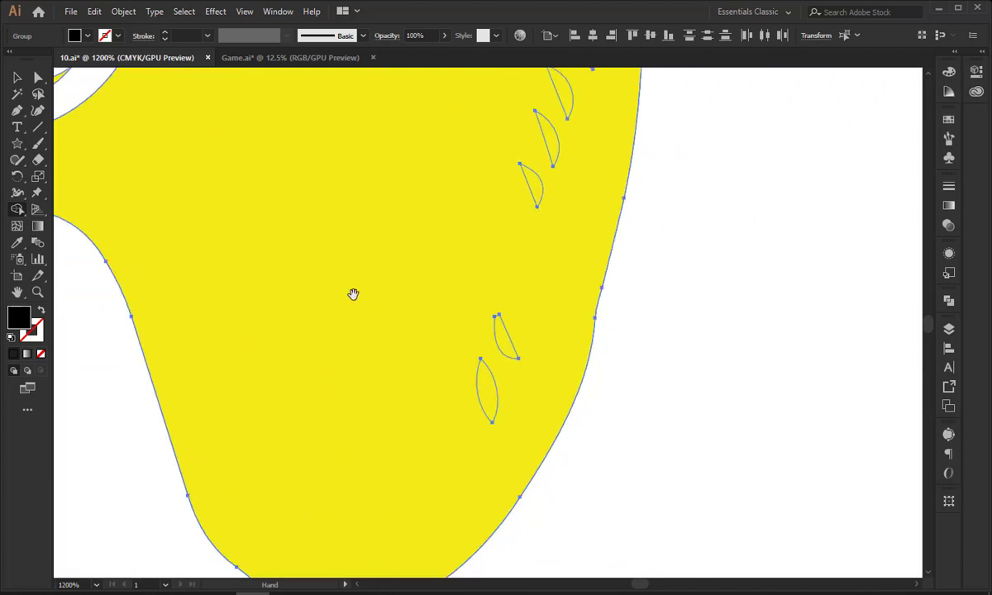
alt+click(495, 356)
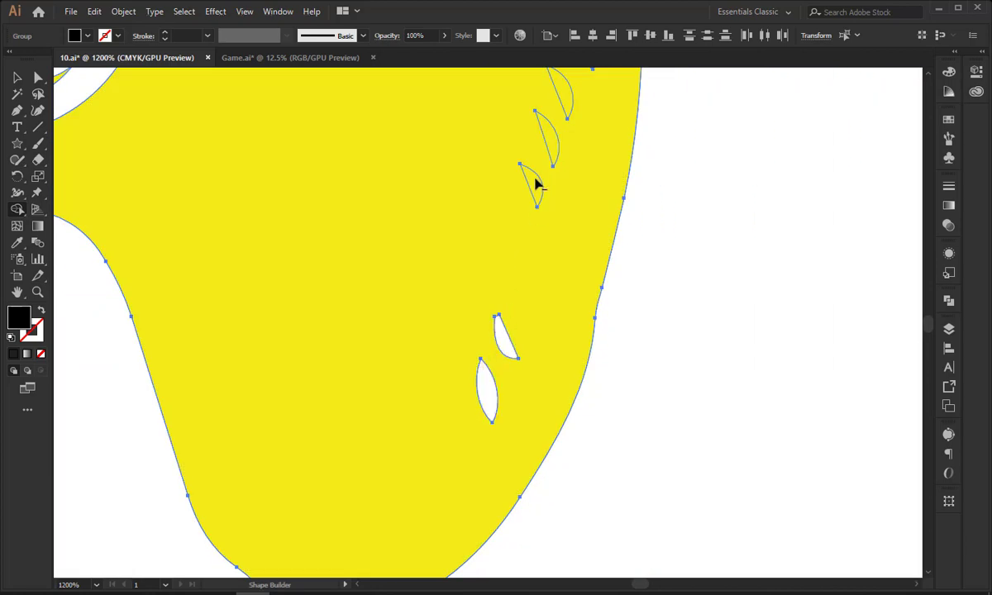
alt+click(572, 151)
scroll(576, 365, up, 2)
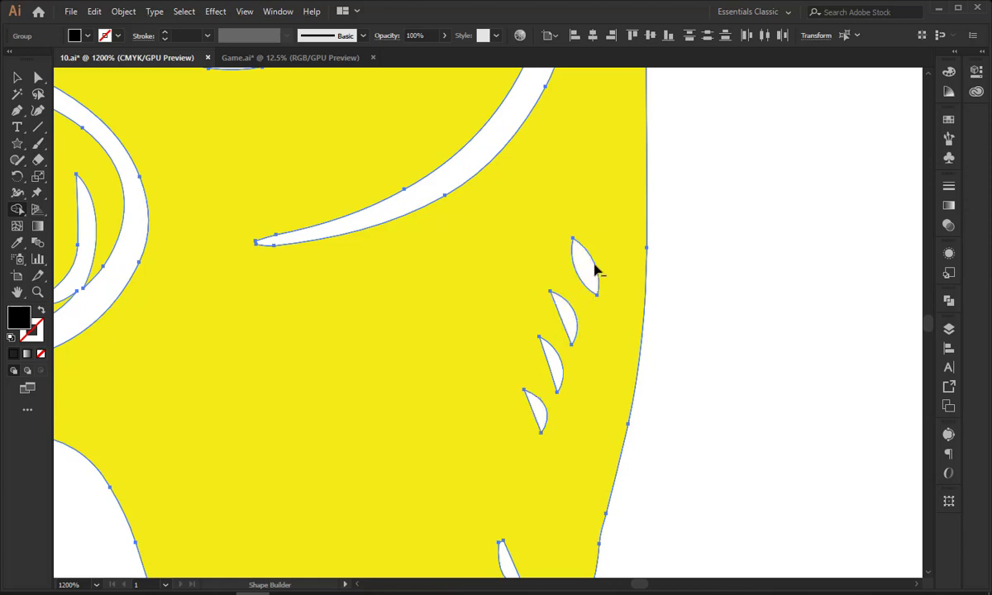
key(v)
click(746, 196)
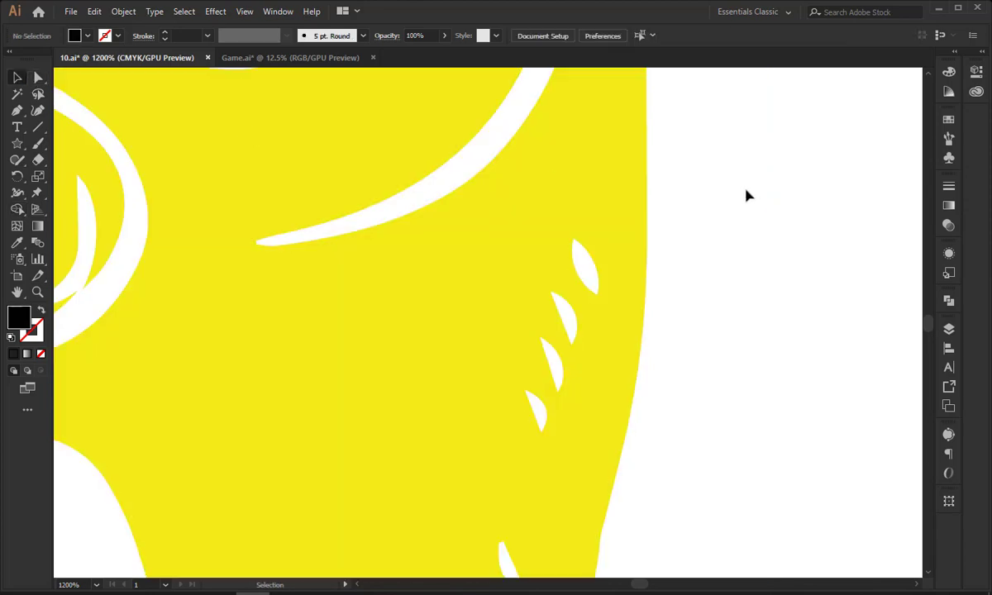
Examine the whole design with its coloured controller and "GAMING" lettering for leftover uncut areas.
key(ctrl+minus)
key(ctrl+minus)
key(ctrl+minus)
key(ctrl+minus)
scroll(578, 248, left, 3)
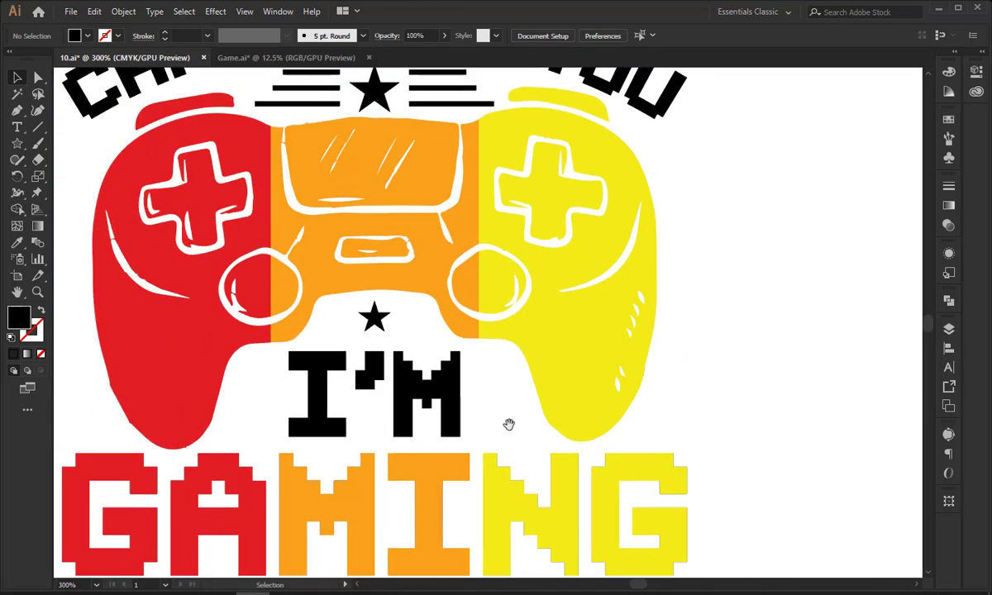
drag(509, 424, 537, 396)
key(ctrl+minus)
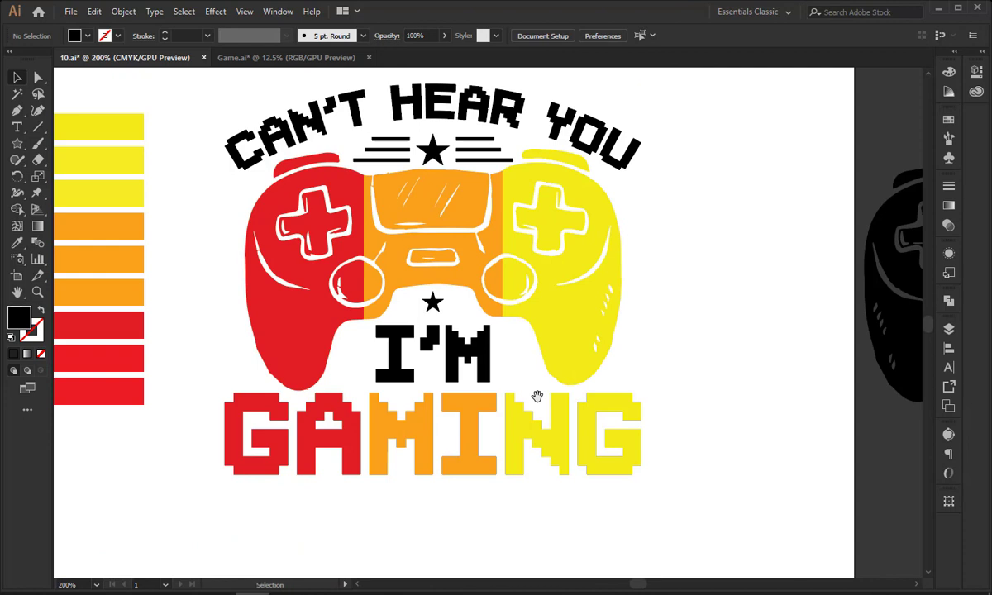
key(ctrl+minus)
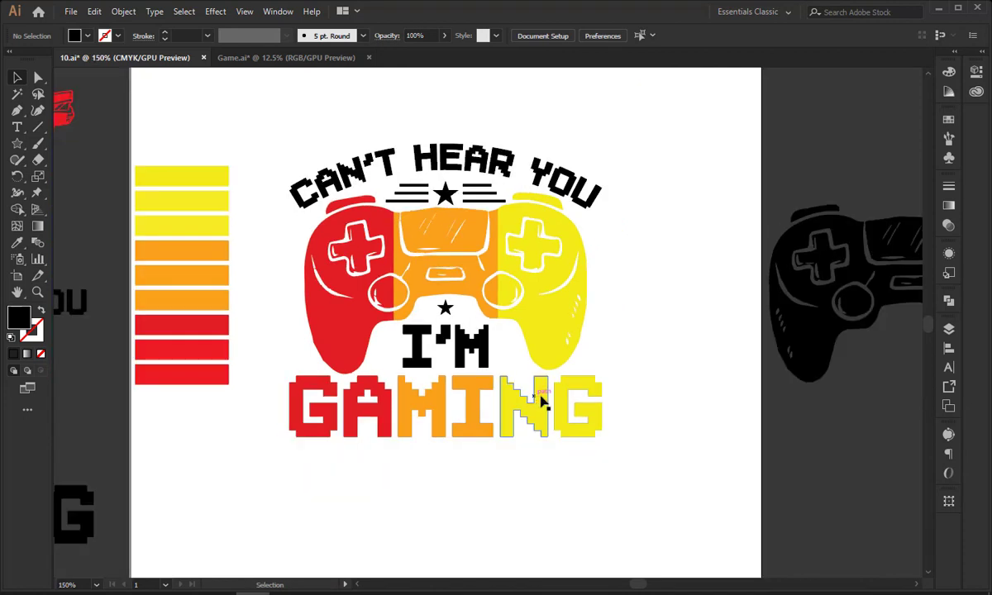
drag(660, 331, 668, 399)
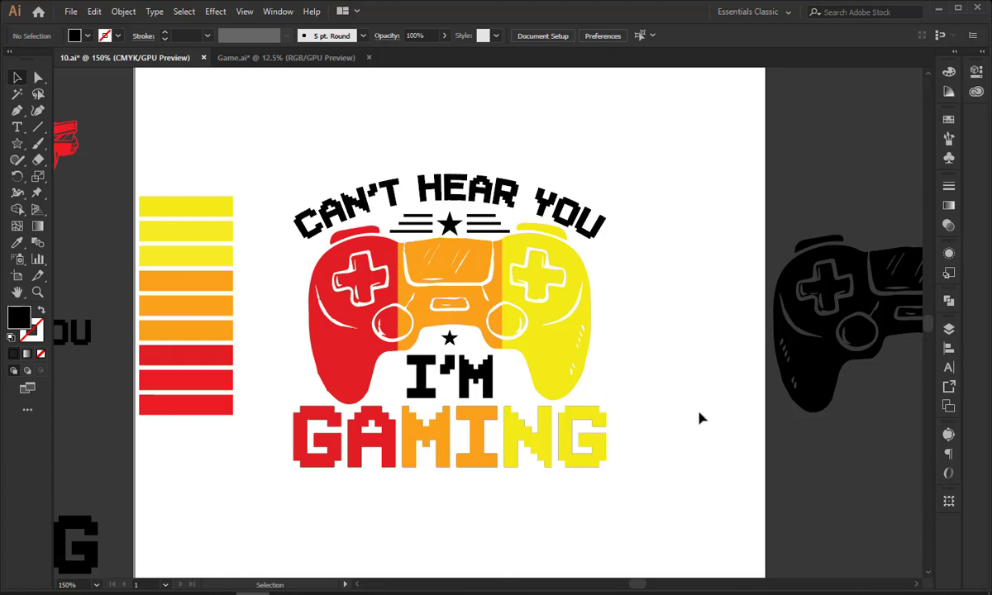
drag(610, 346, 644, 330)
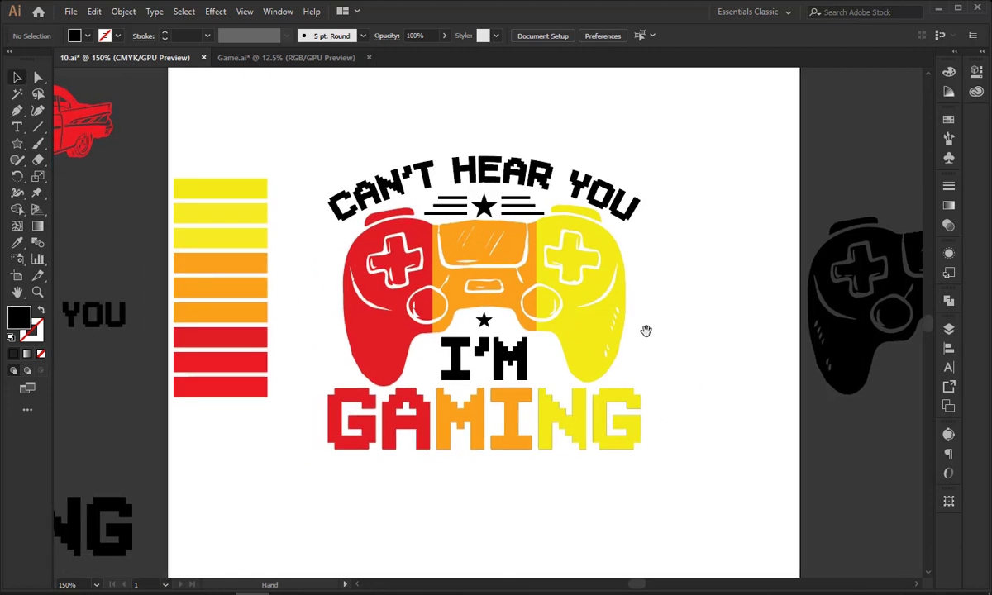
click(16, 96)
click(460, 184)
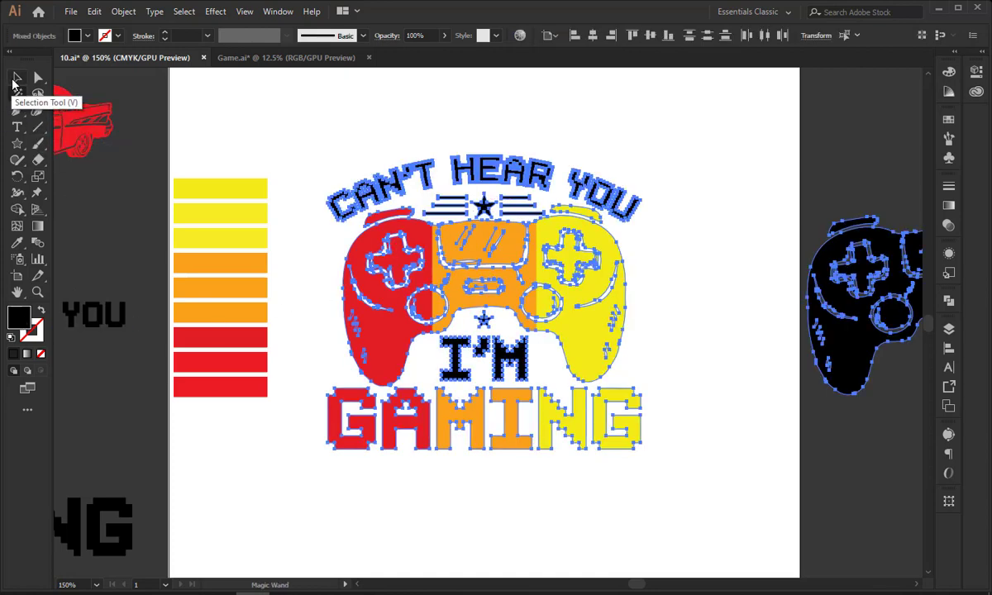
click(17, 77)
key(ctrl+shift+a)
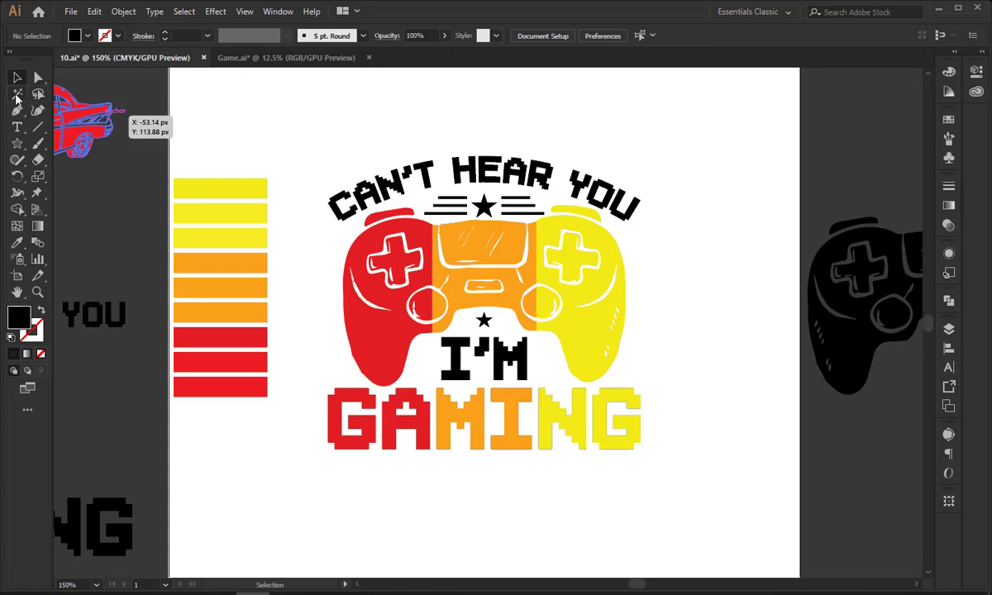
drag(190, 110, 245, 147)
key(y)
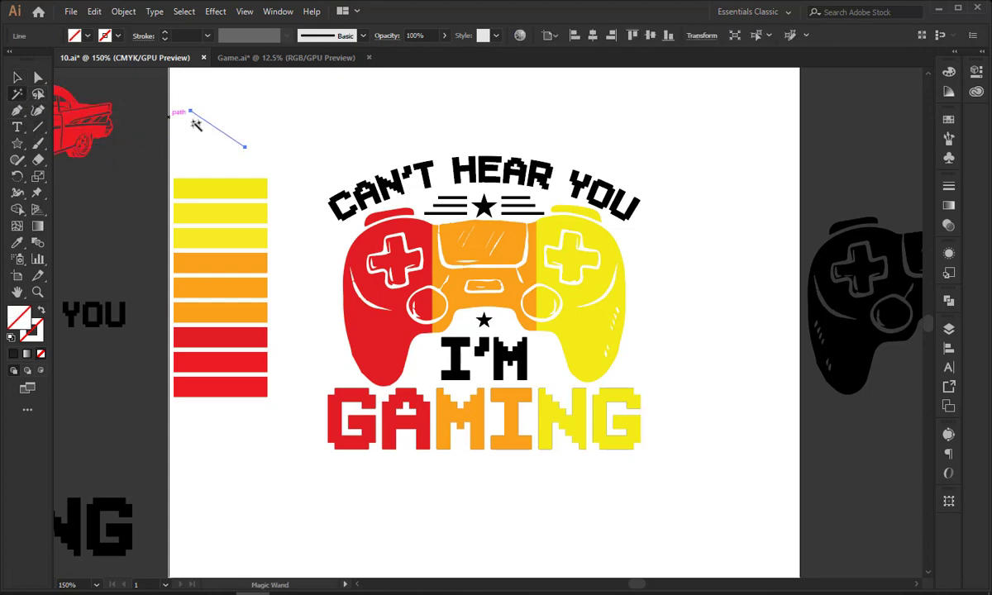
key(Delete)
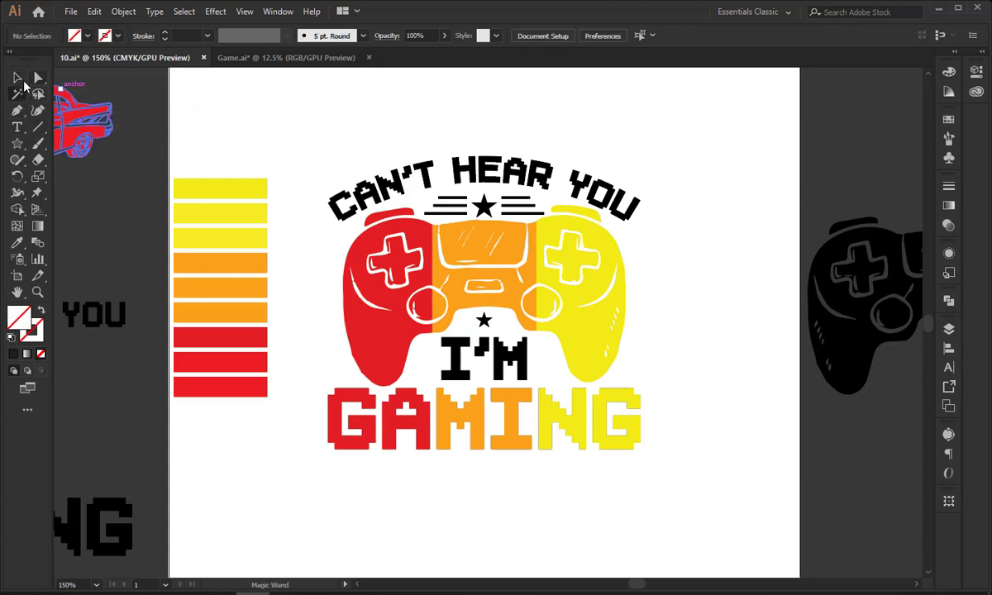
click(18, 77)
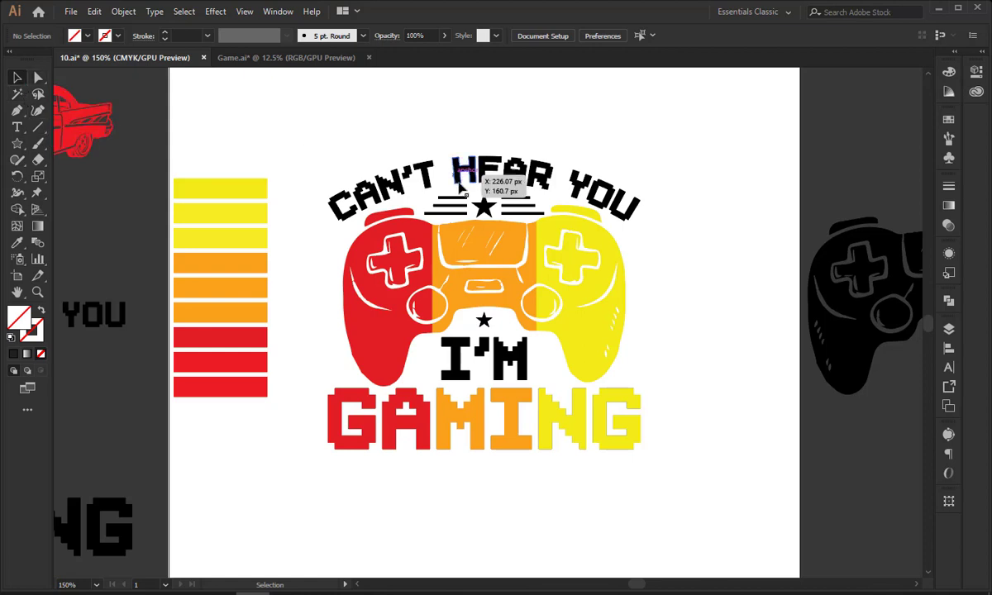
Try a dark grey #2D2A2B fill on "CAN'T HEAR YOU", "I'M", both stars and the side lines.
click(460, 170)
drag(452, 198, 447, 196)
drag(508, 212, 509, 215)
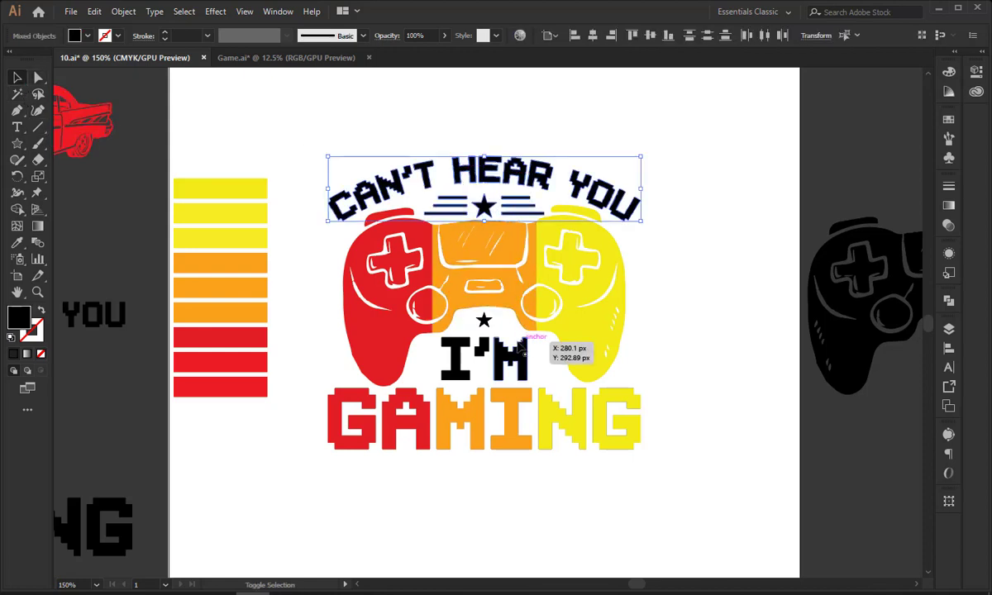
shift+click(518, 341)
shift+click(486, 323)
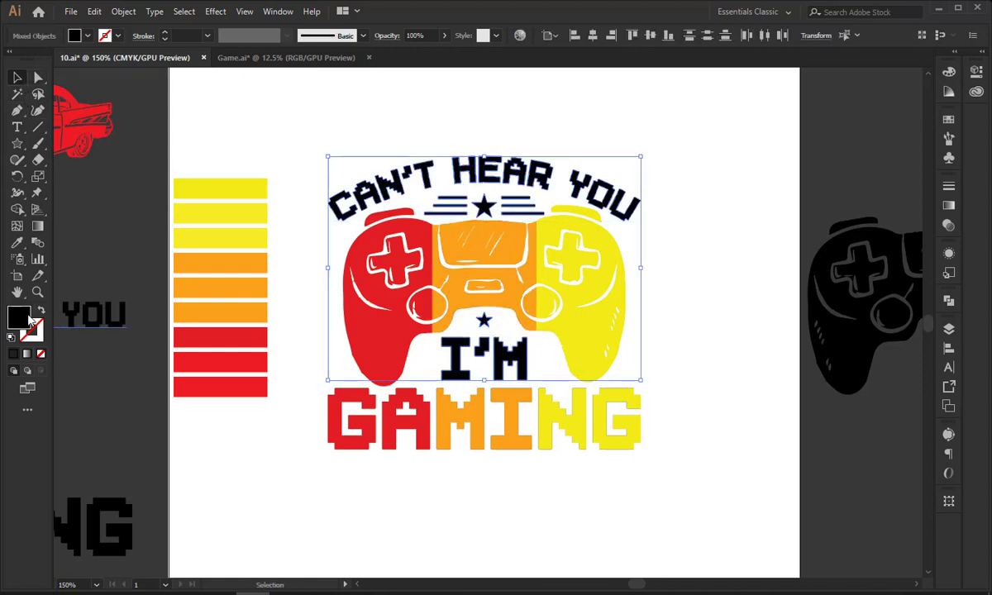
double_click(23, 316)
click(577, 365)
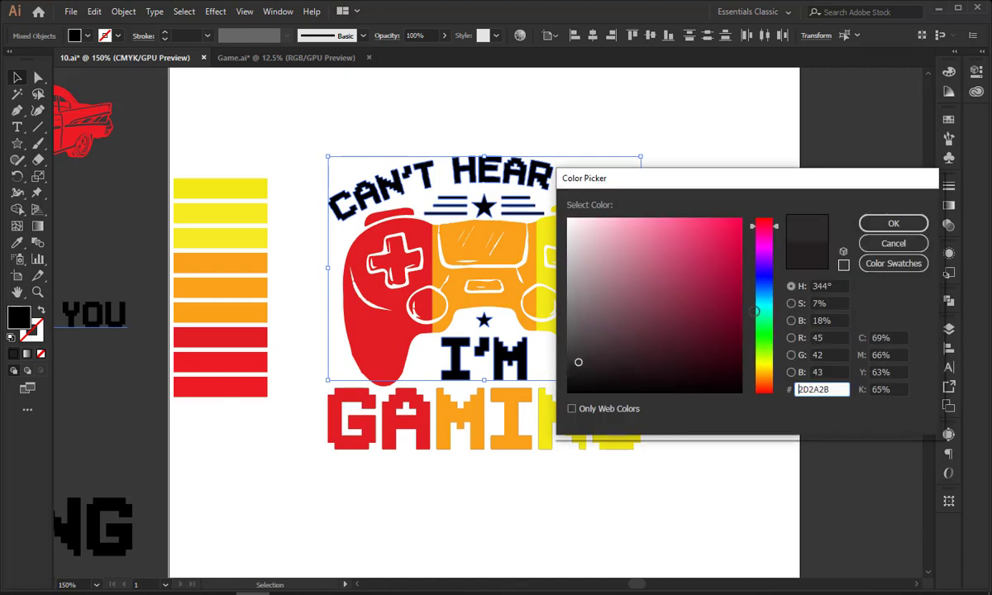
click(892, 223)
click(705, 194)
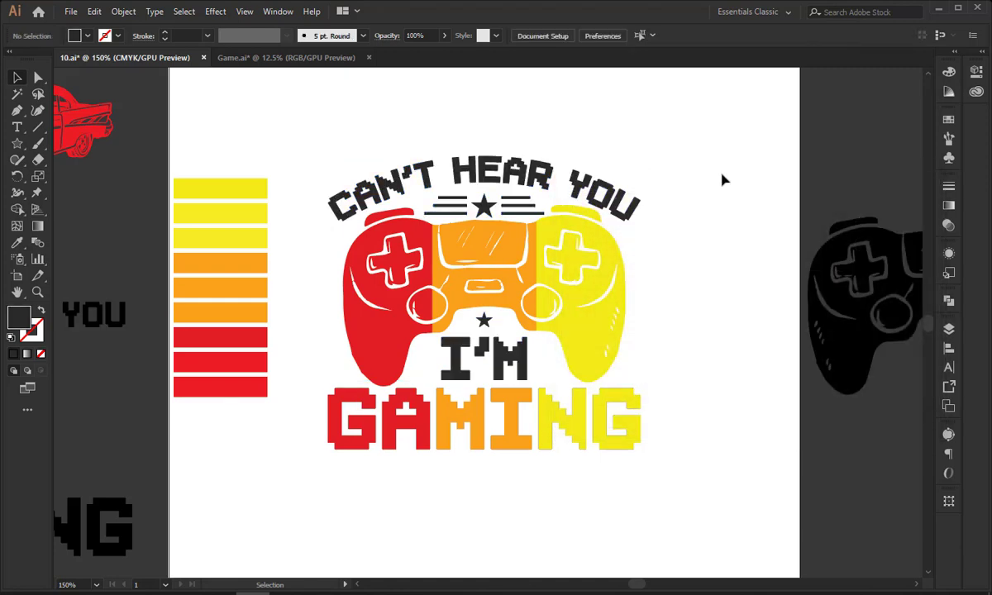
key(ctrl+z)
click(720, 197)
Group all the lettering, the controller, the stars and the side lines into one object.
click(598, 425)
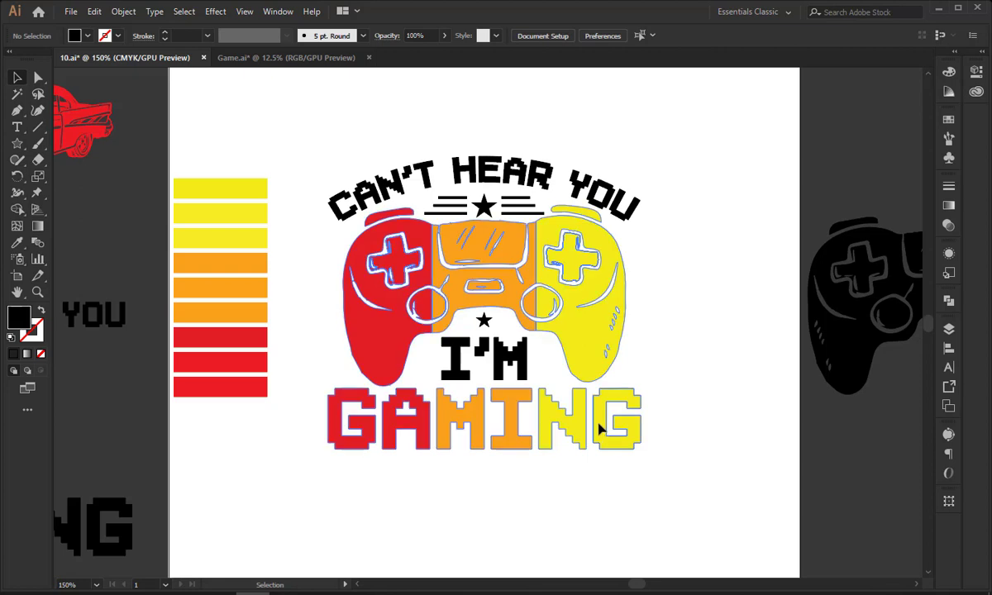
drag(699, 439, 669, 448)
click(409, 215)
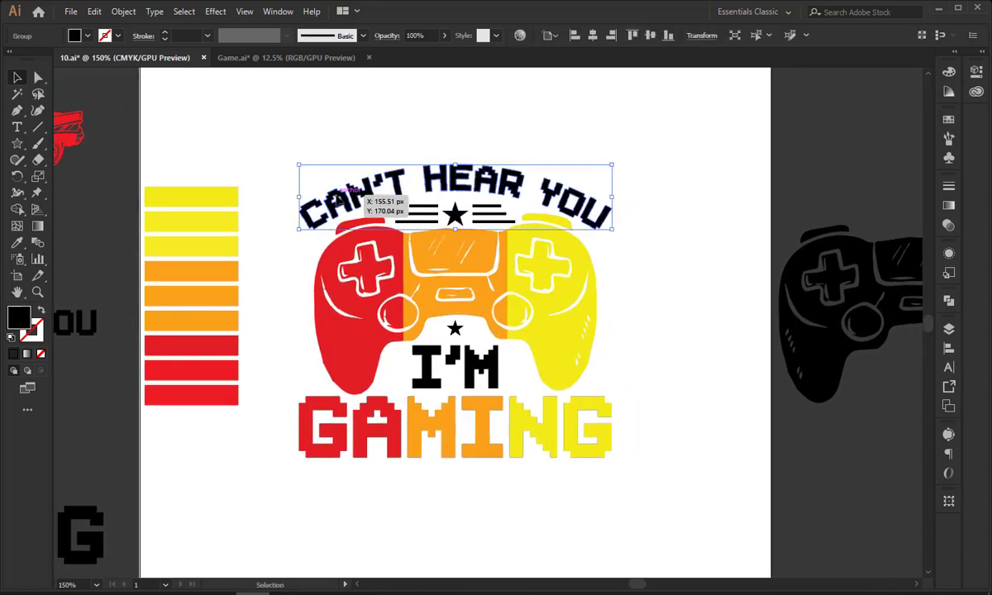
shift+click(487, 223)
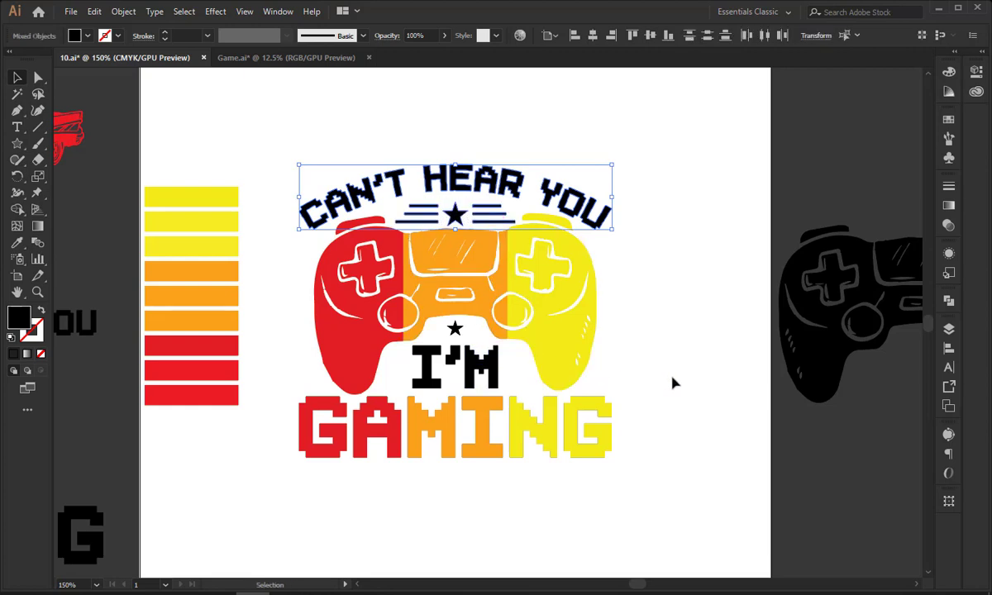
shift+click(444, 355)
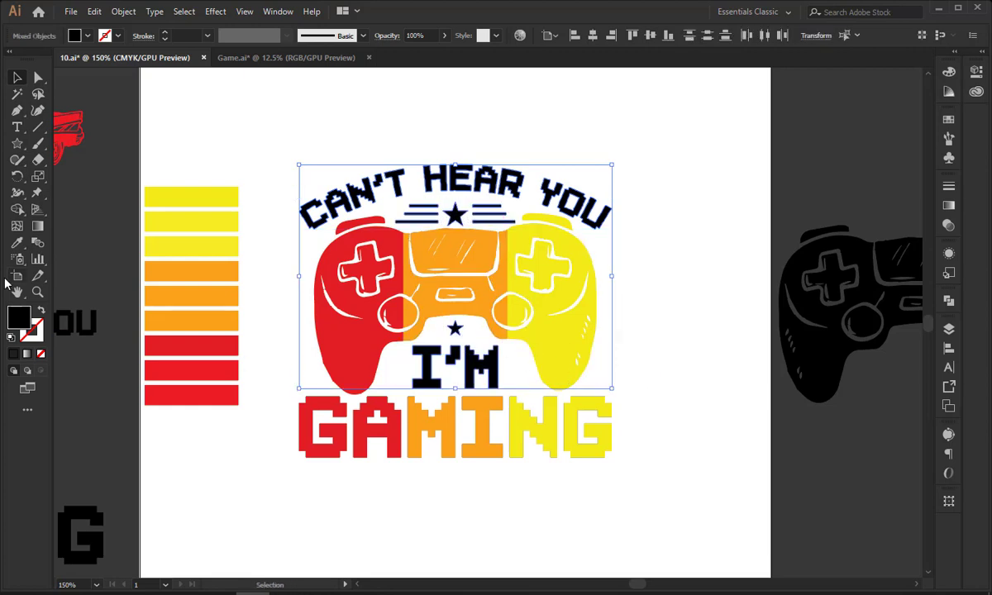
drag(264, 110, 643, 473)
key(a)
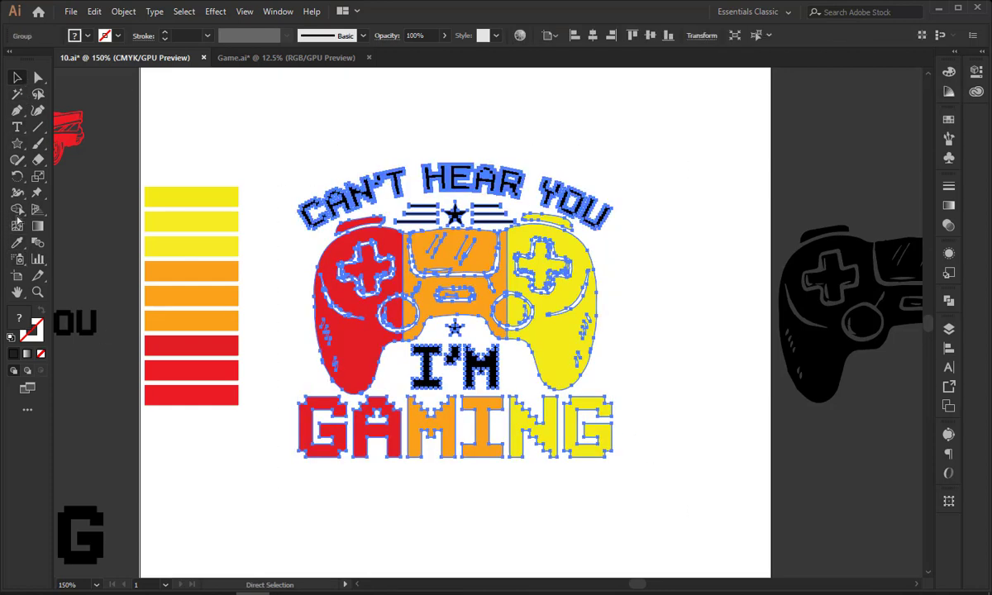
Draw a black rectangle slightly larger than the design and place it behind the grouped artwork.
drag(16, 143, 50, 135)
drag(277, 147, 661, 503)
click(17, 77)
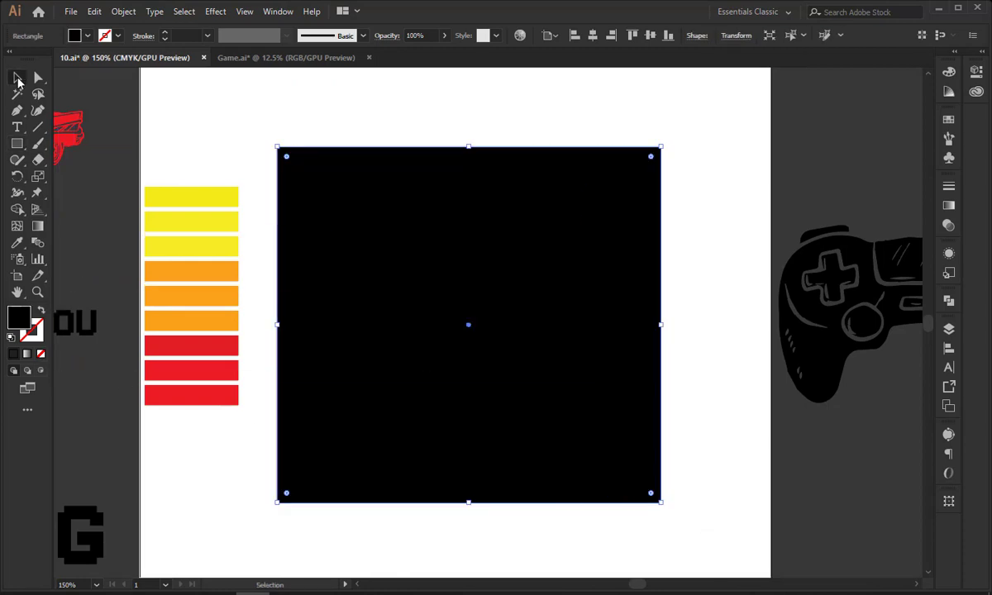
key(Delete)
click(378, 252)
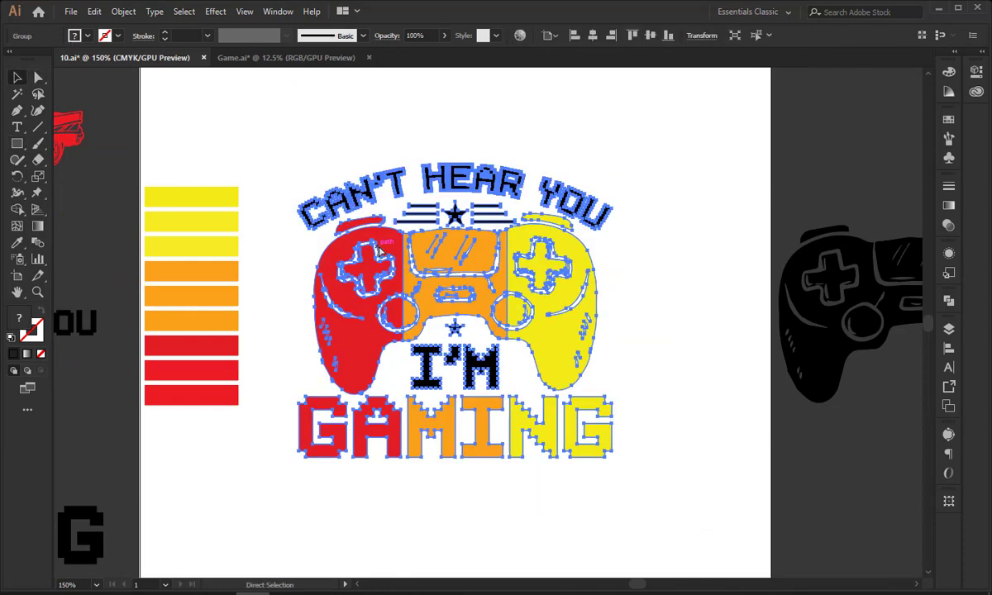
key(ctrl+b)
click(720, 259)
click(473, 346)
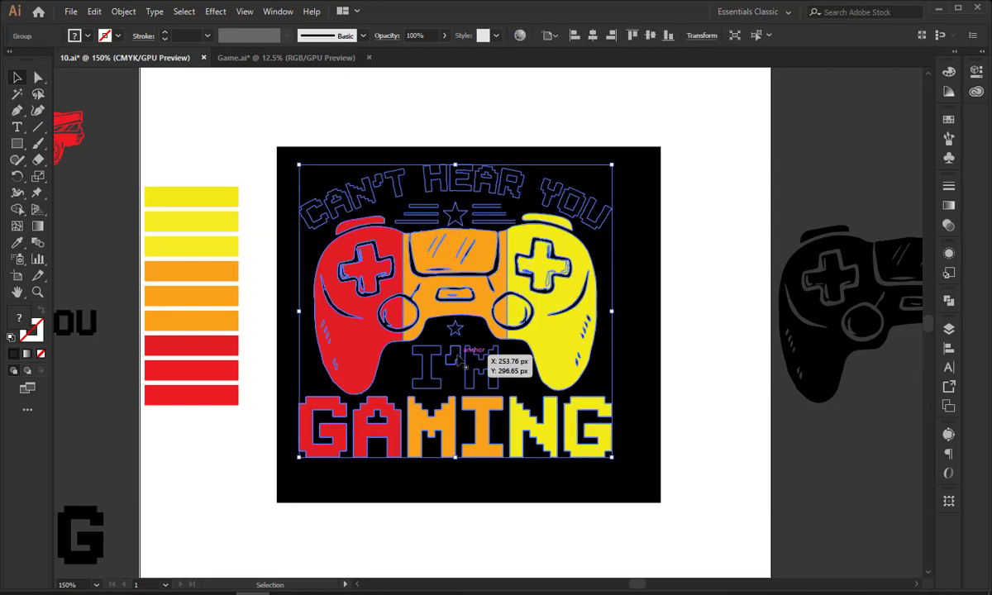
Recolour all the black lettering, "CAN'T HEAR YOU" and "I'M", plus both stars and the side lines white.
double_click(465, 351)
key(y)
click(365, 196)
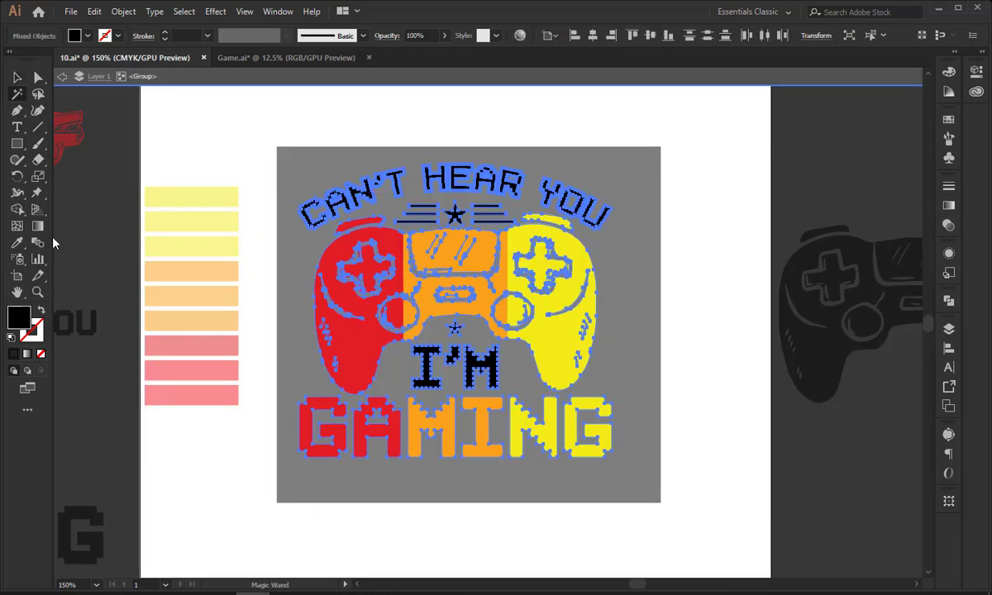
click(19, 242)
click(252, 140)
click(17, 78)
click(329, 116)
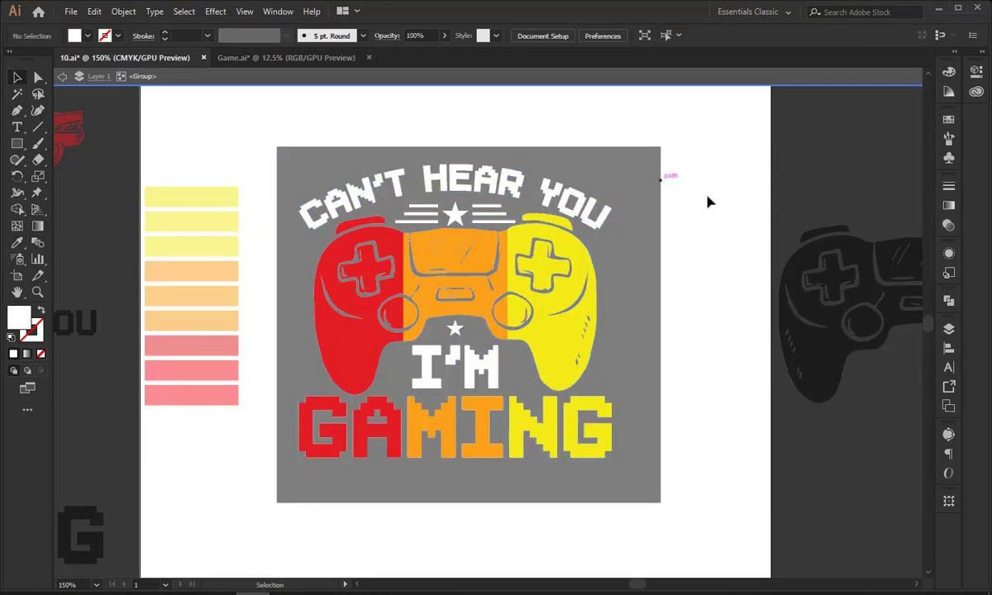
double_click(719, 214)
Centre the grouped artwork and the black background rectangle on each other horizontally and vertically.
drag(612, 340, 565, 330)
drag(630, 265, 520, 345)
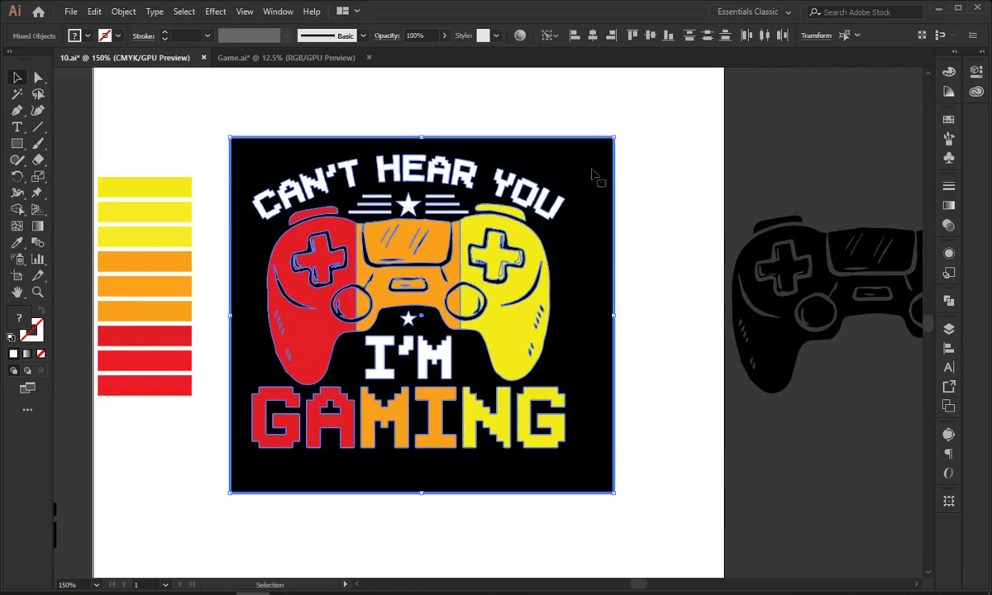
click(593, 39)
click(650, 35)
click(677, 234)
drag(678, 234, 651, 211)
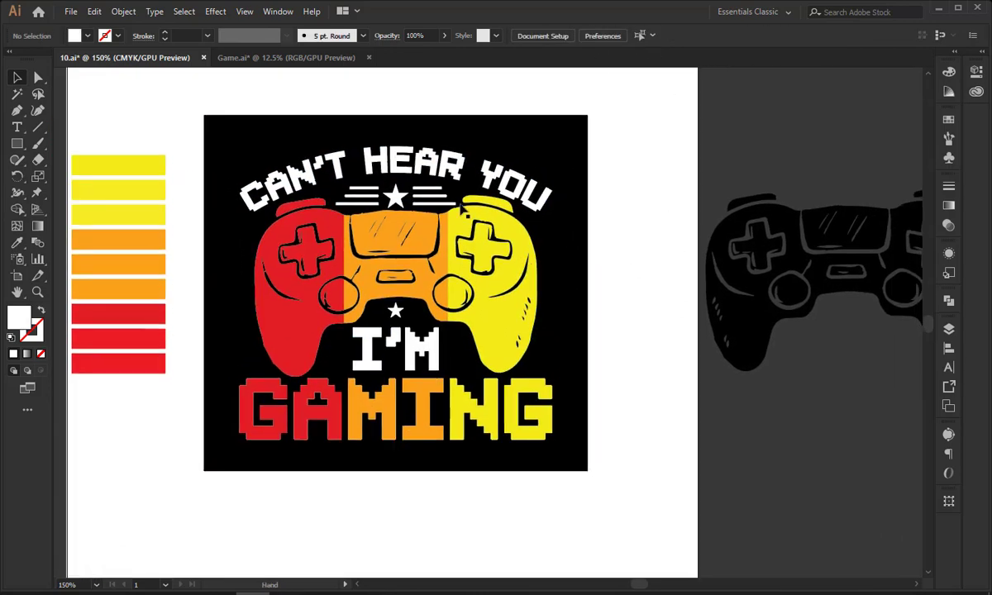
Fill the "CAN'T HEAR YOU" lettering with the controller's yellow.
click(444, 199)
double_click(447, 202)
click(444, 173)
click(16, 242)
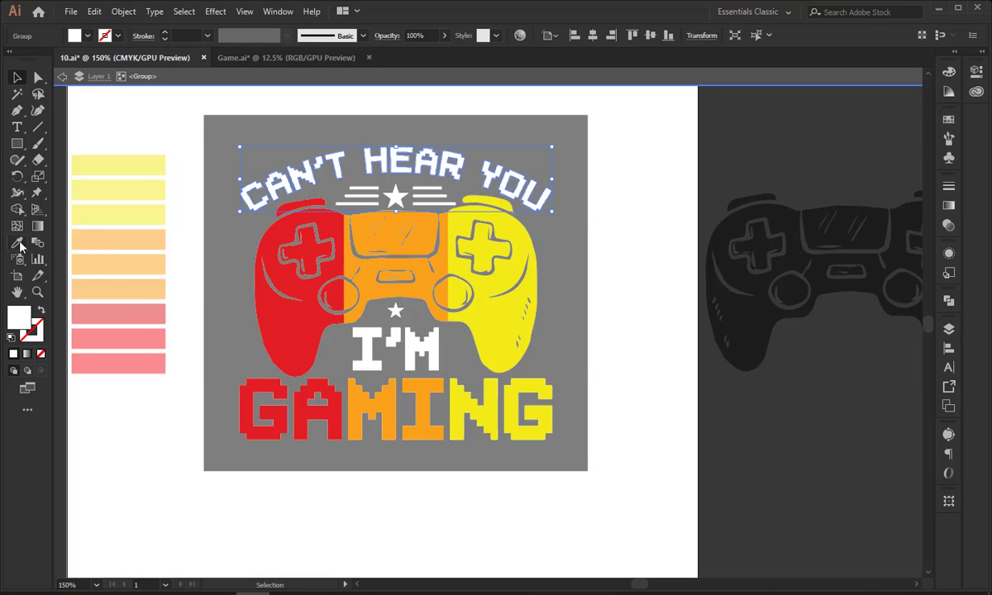
click(437, 222)
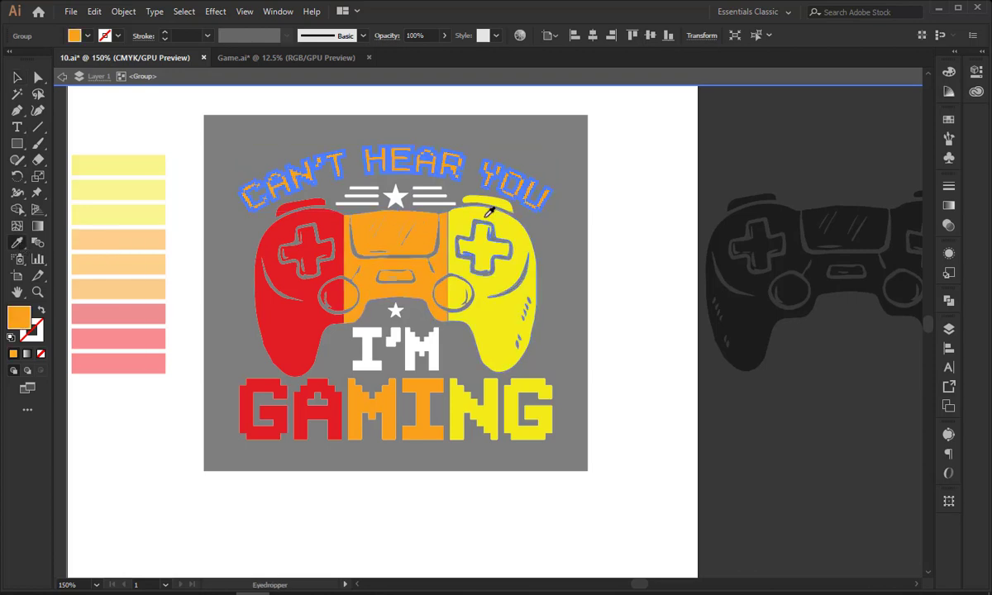
click(487, 214)
click(16, 77)
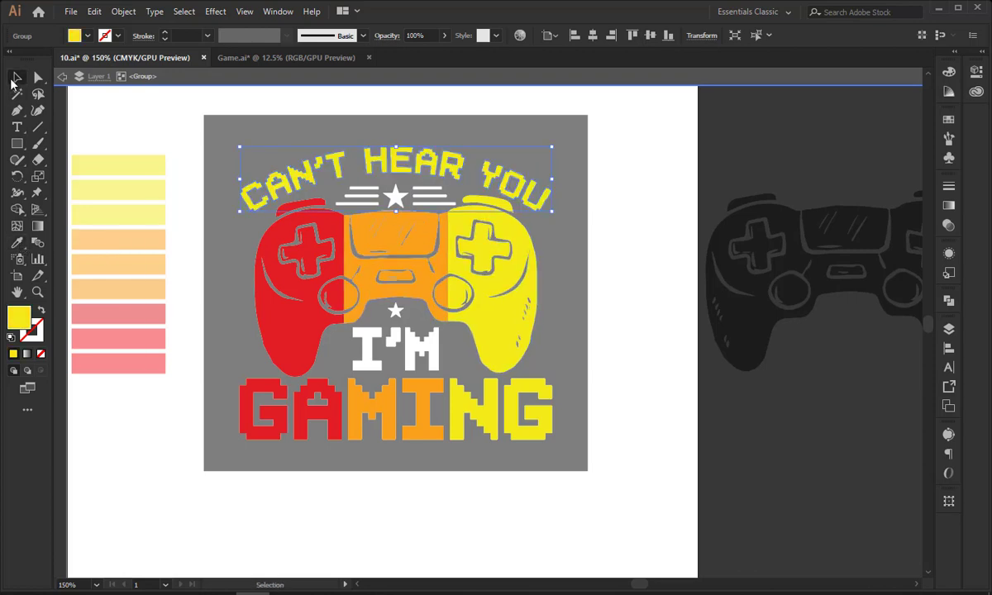
Fill the top line to the left of the upper star with the controller's red.
key(ctrl+plus)
key(ctrl+plus)
key(ctrl+plus)
drag(411, 475, 355, 259)
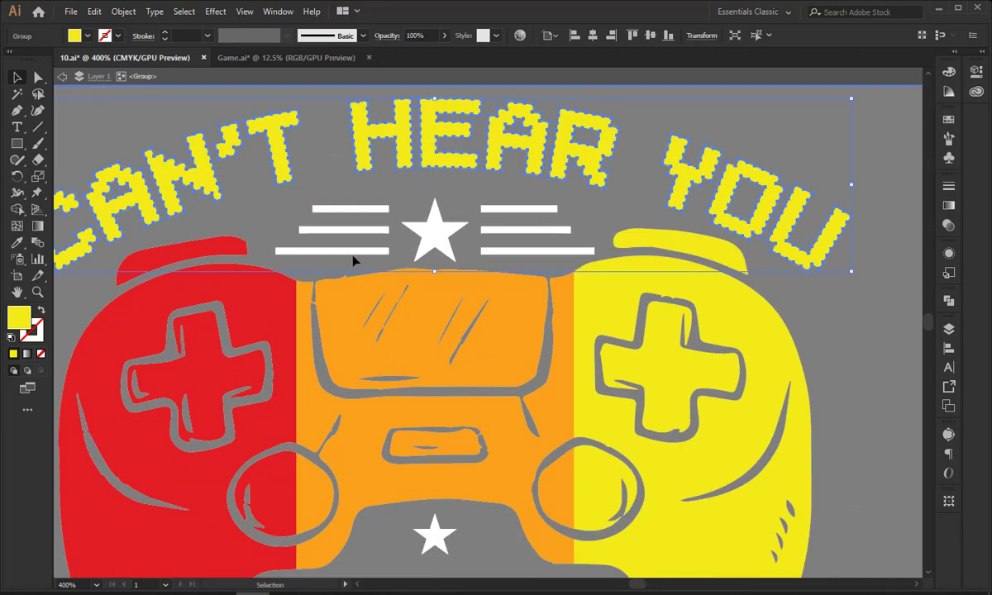
double_click(362, 219)
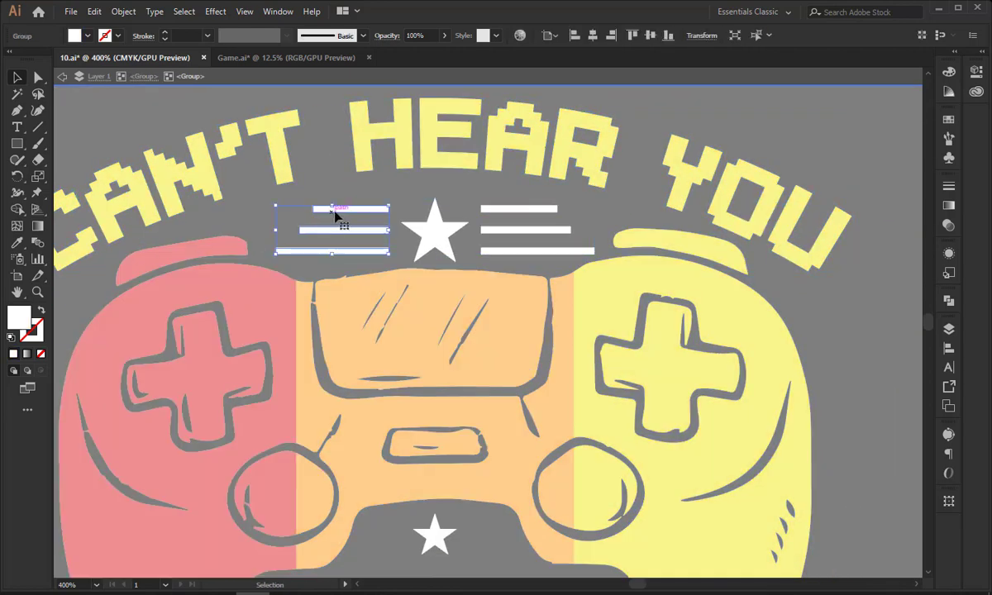
double_click(335, 210)
click(28, 242)
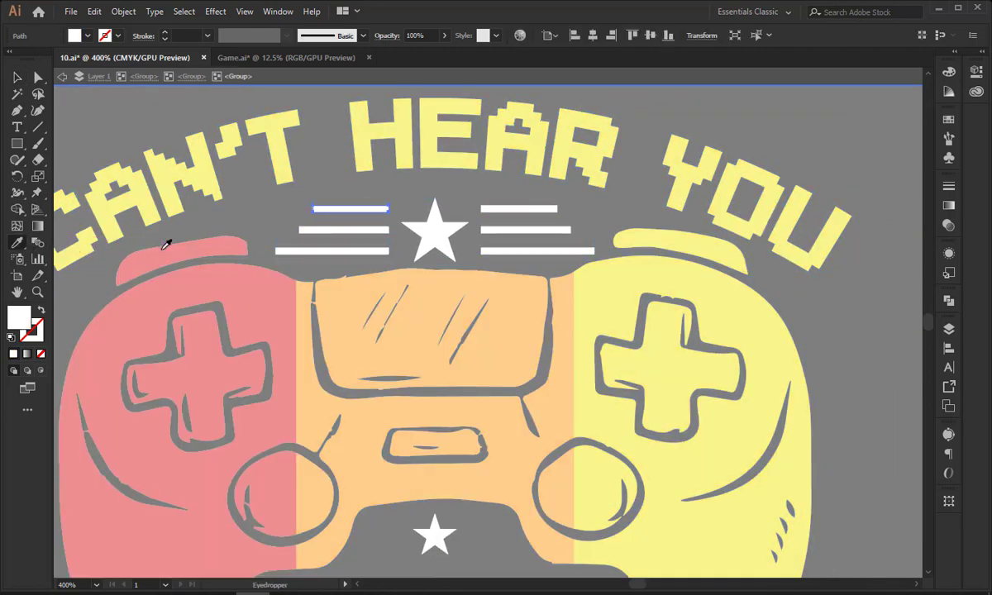
click(136, 241)
Fill the middle line left of the upper star with orange and the bottom one with yellow, sampled from the controller.
click(16, 78)
click(314, 229)
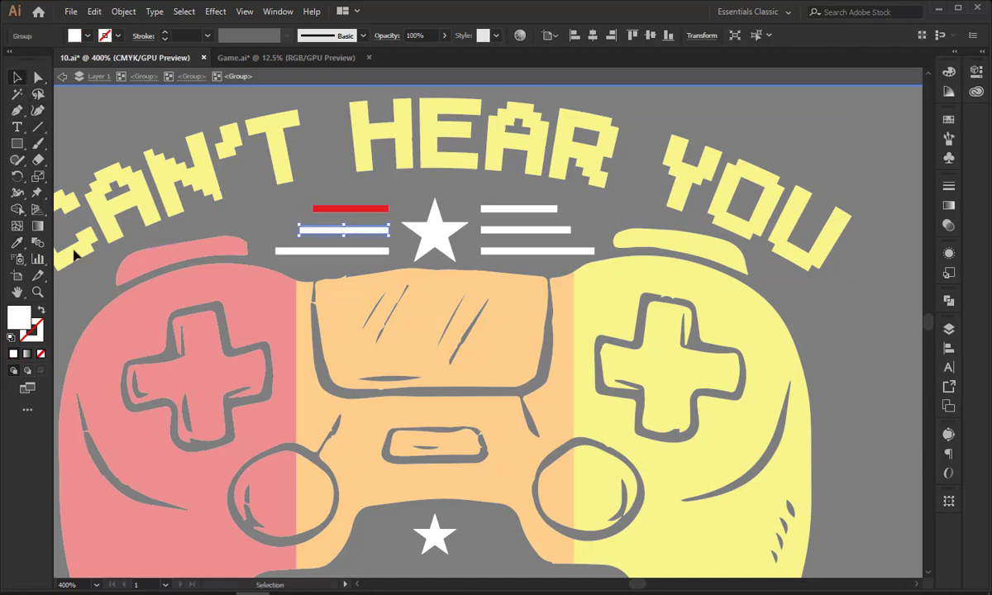
click(16, 243)
click(334, 310)
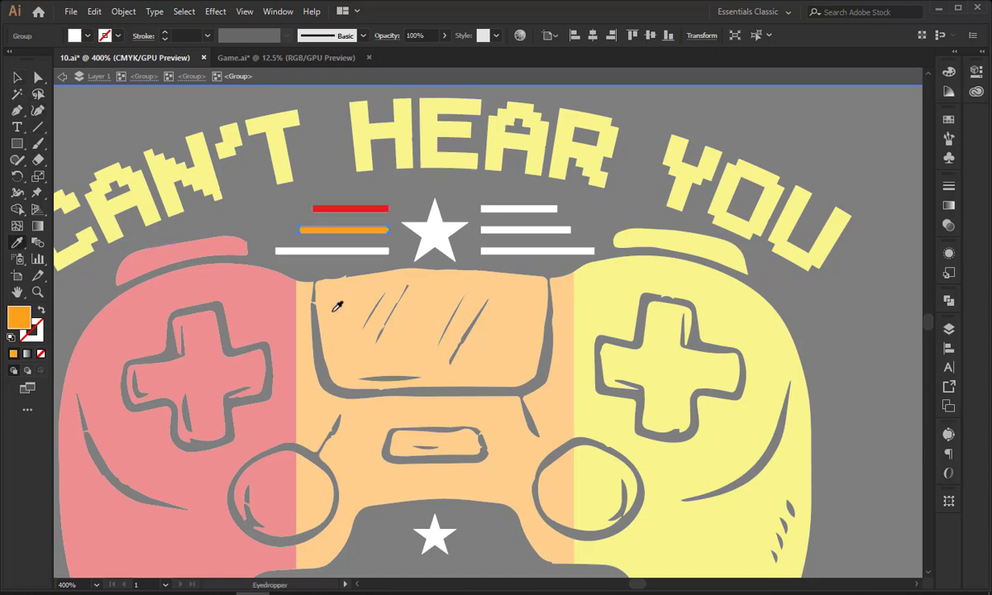
click(282, 251)
click(613, 292)
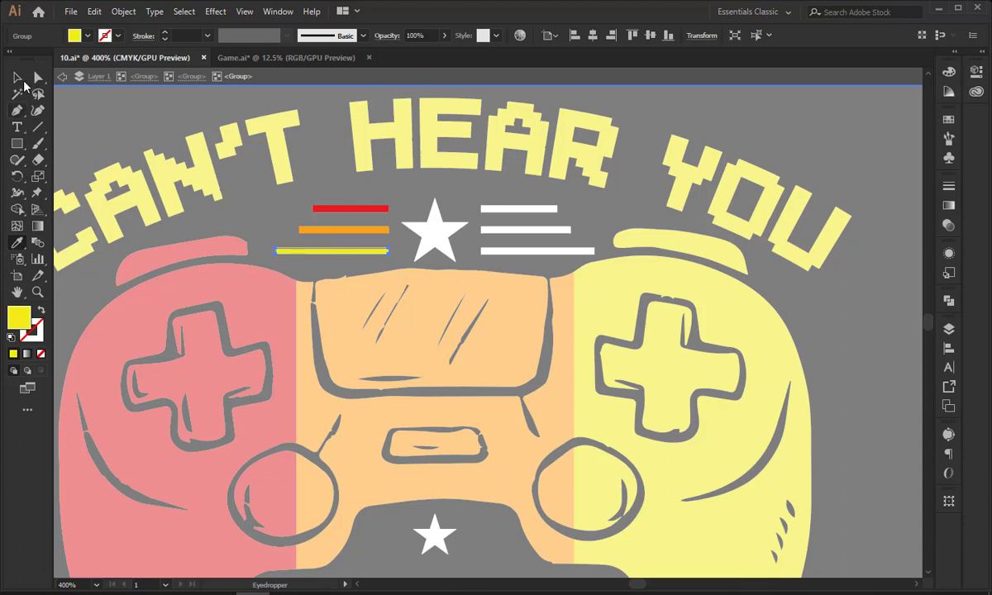
key(v)
Fill the top line to the right of the upper star with the controller's red.
double_click(498, 221)
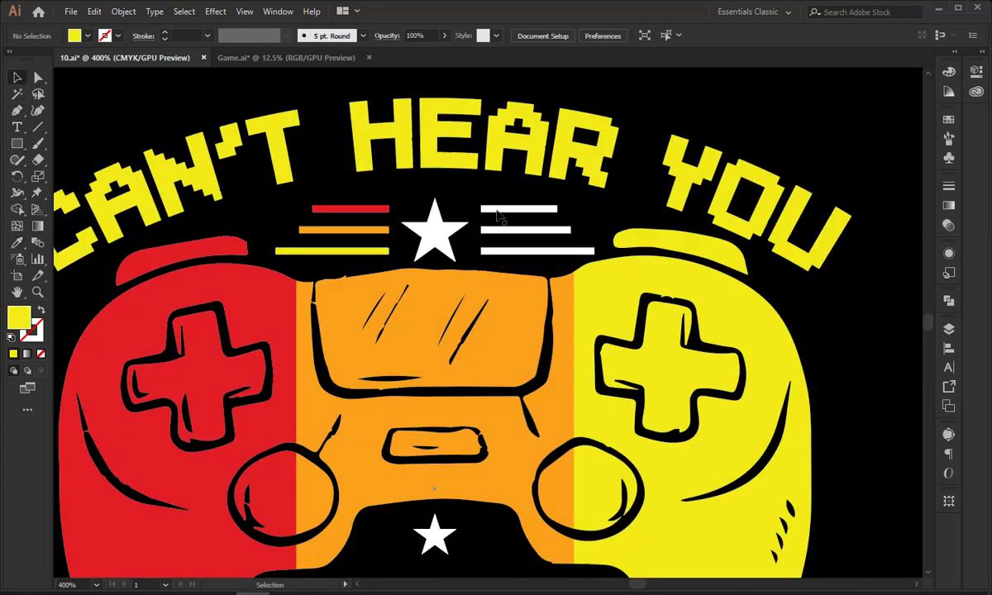
click(496, 213)
double_click(496, 212)
double_click(512, 209)
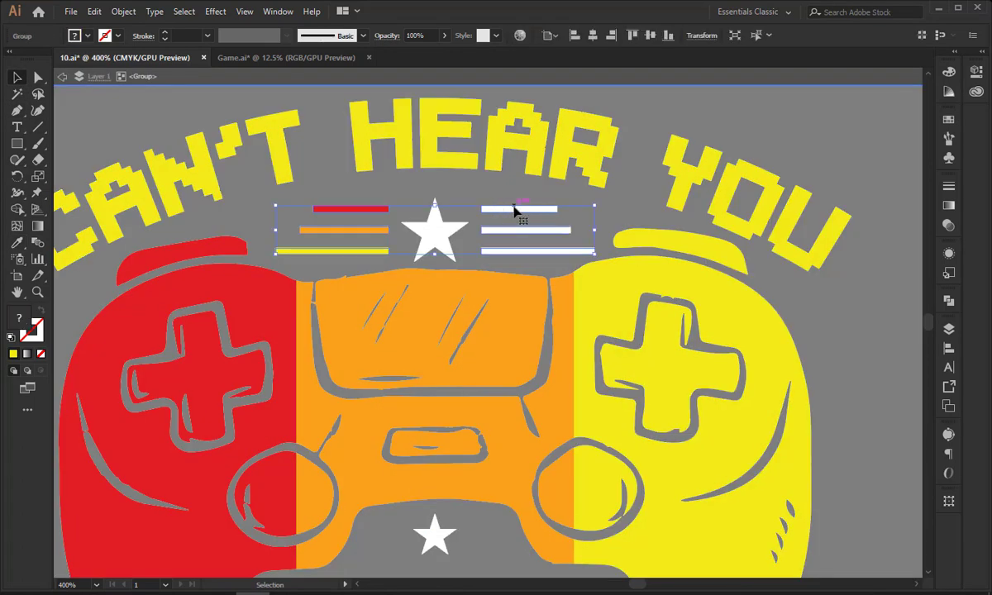
click(506, 210)
double_click(508, 212)
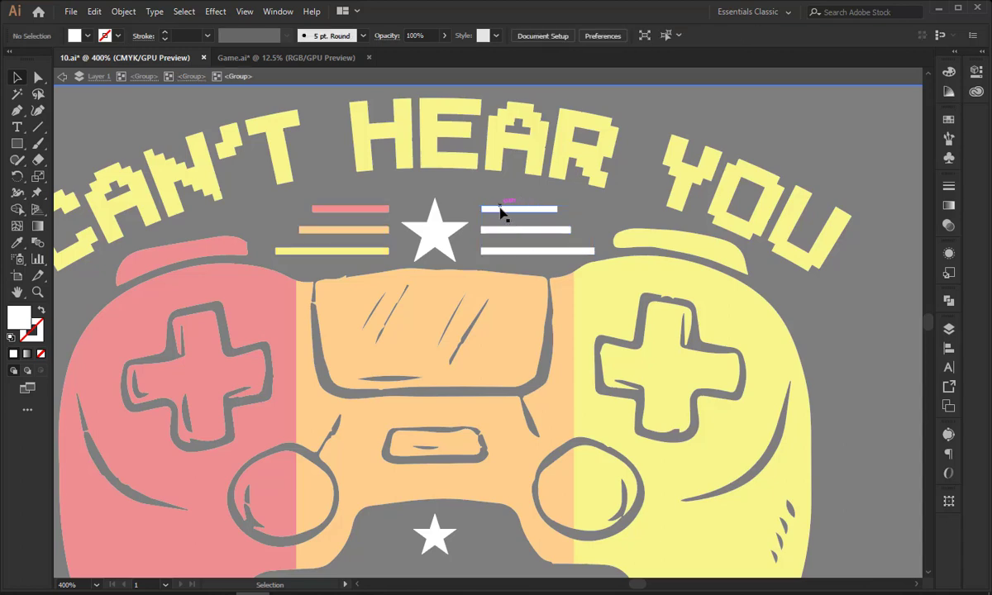
click(498, 210)
click(182, 285)
key(v)
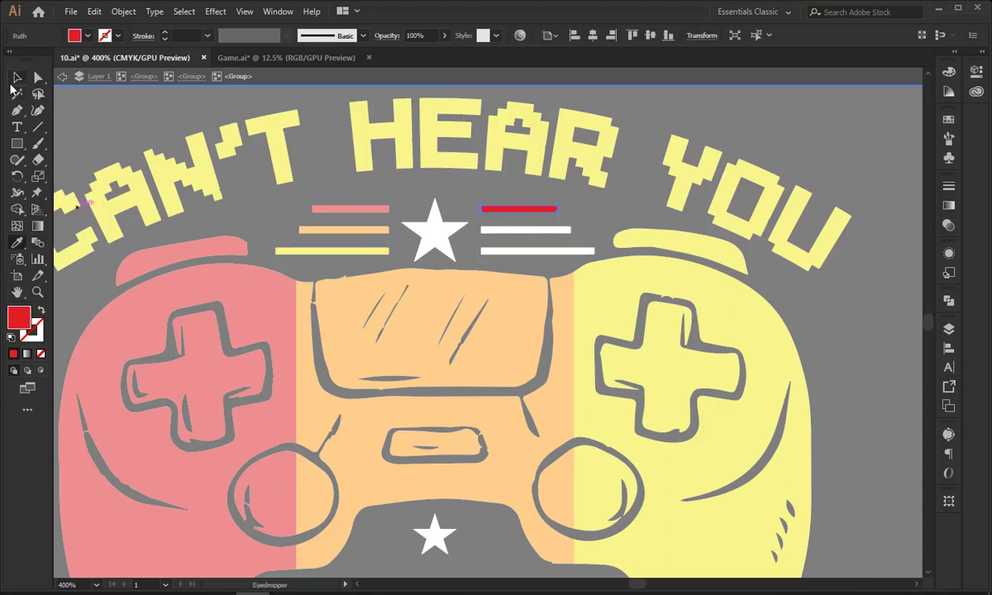
Try the controller's red on the middle line to the right of the upper star.
click(525, 230)
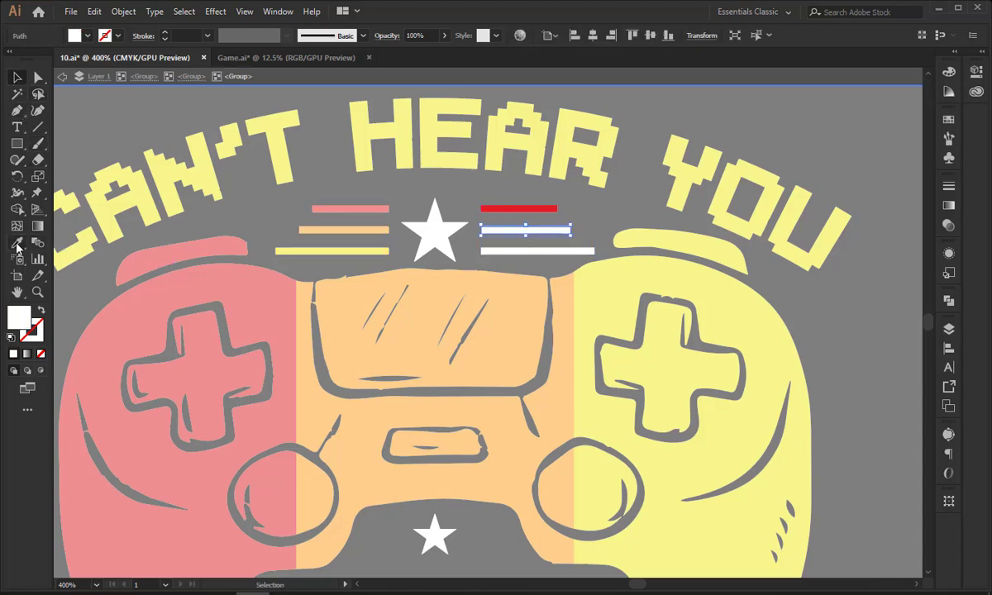
click(17, 243)
click(150, 283)
key(v)
Fill the middle line to the right of the upper star with the controller's orange.
click(512, 251)
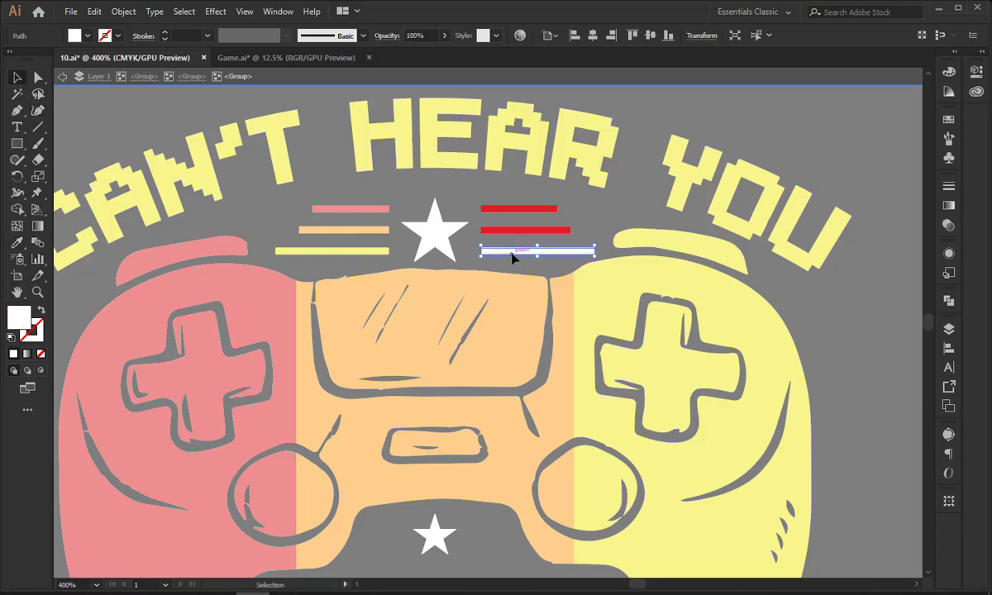
click(496, 230)
click(17, 243)
click(369, 287)
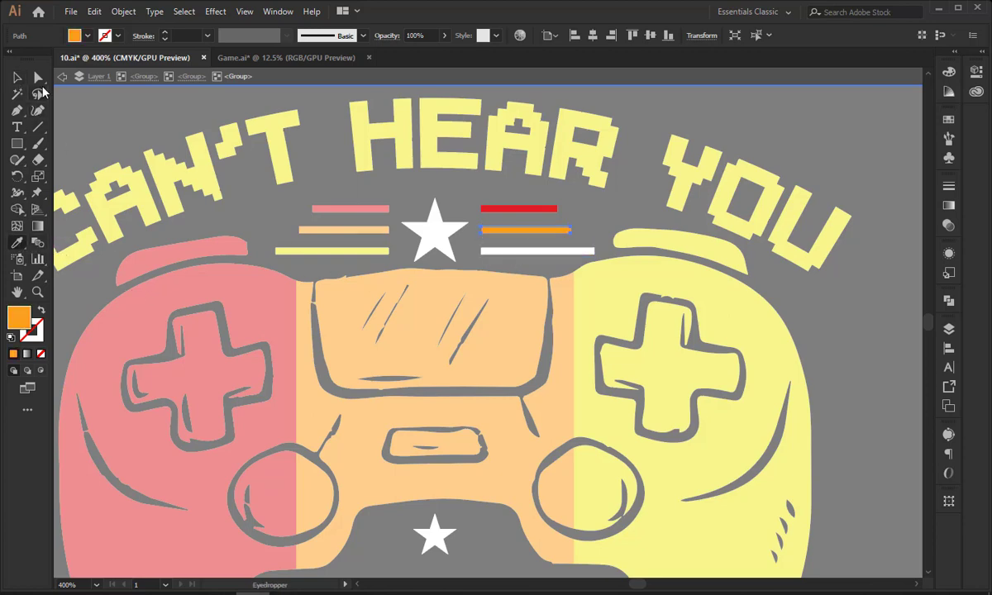
Fill the bottom line right of the upper star with yellow sampled from its left-hand counterpart, and leave the group.
click(496, 251)
click(17, 243)
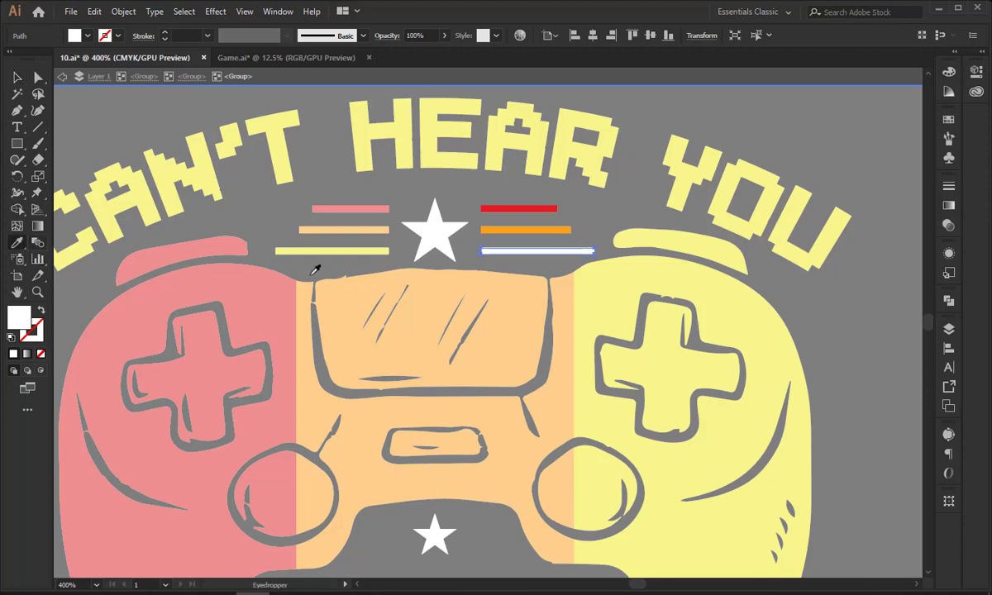
click(293, 251)
click(18, 80)
click(120, 106)
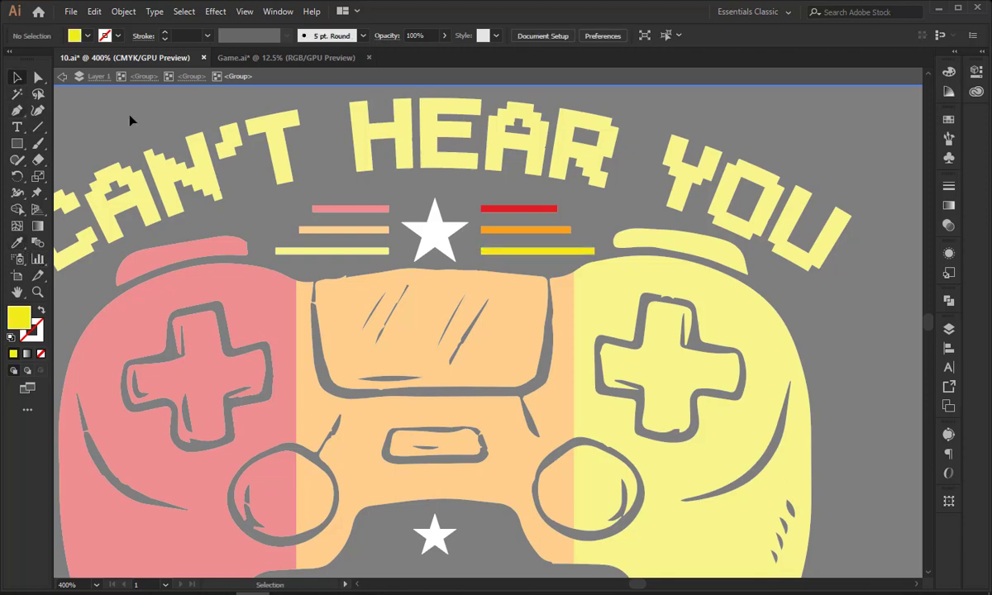
double_click(120, 107)
Fill the star between the striped lines under "CAN'T HEAR YOU" with the orange of the adjacent line.
key(ctrl+minus)
key(ctrl+minus)
key(ctrl+minus)
drag(380, 197, 343, 71)
click(430, 152)
double_click(429, 153)
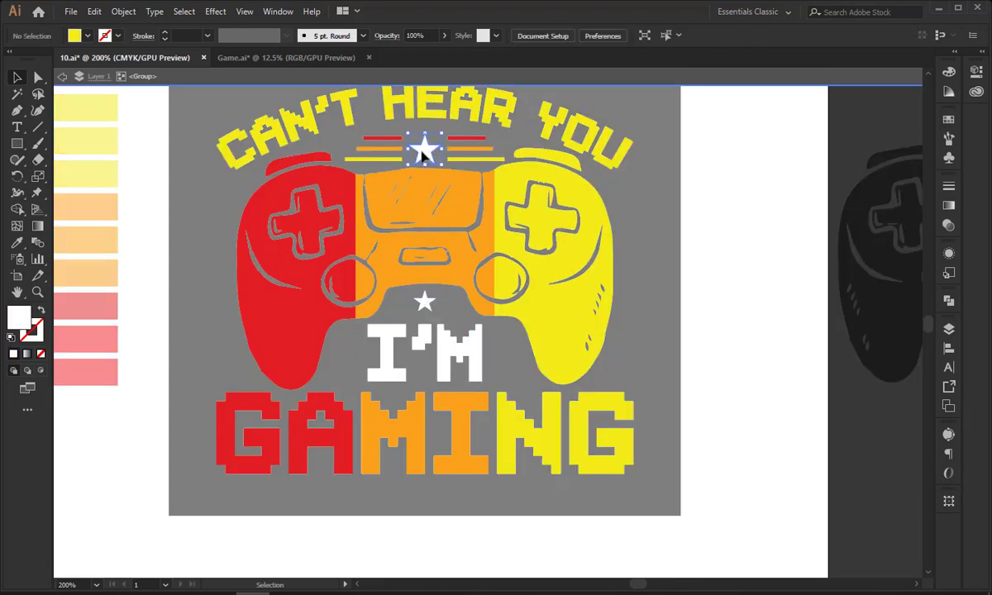
click(425, 152)
click(17, 242)
click(386, 149)
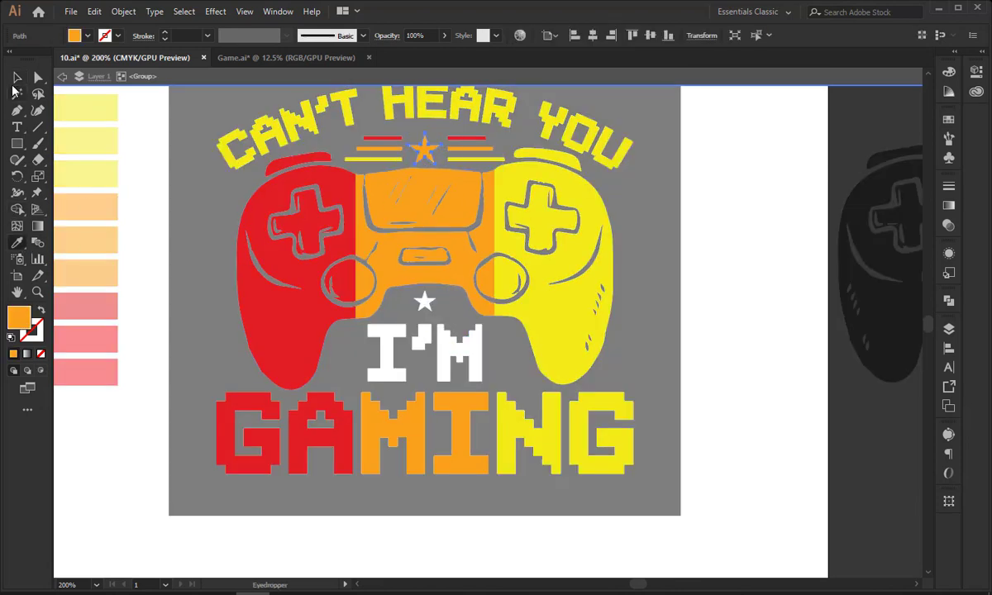
double_click(139, 143)
Duplicate the white star above "I'M" at a smaller size and place one copy on each side of it.
key(ctrl+plus)
key(ctrl+plus)
key(ctrl+plus)
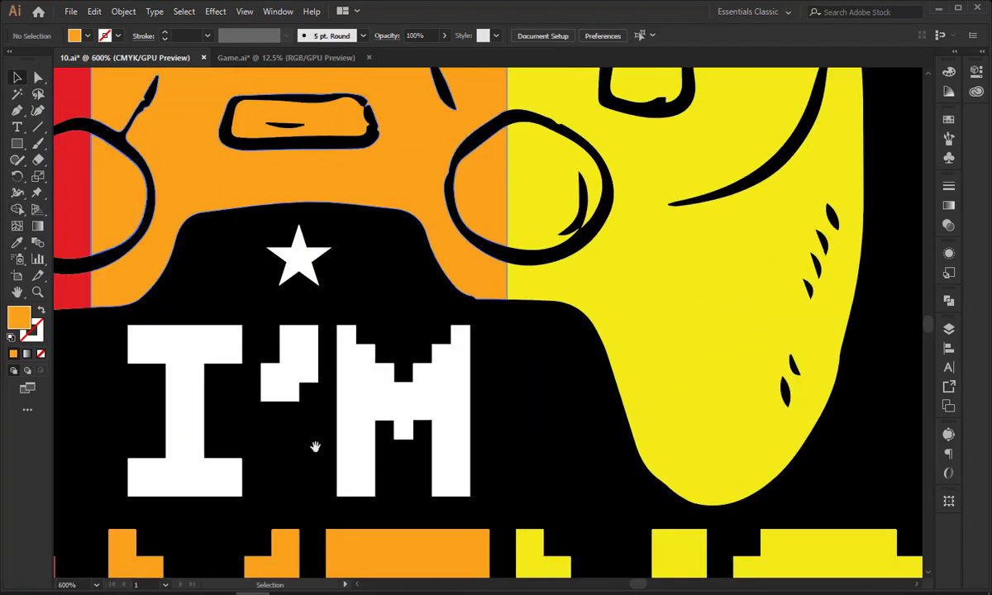
drag(327, 342, 415, 341)
click(396, 270)
double_click(395, 271)
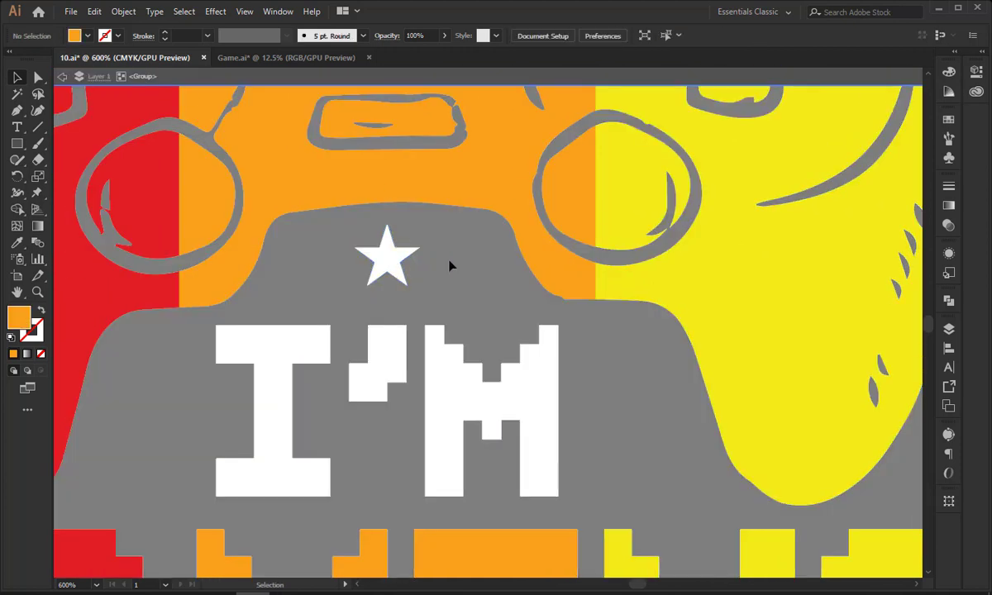
click(390, 257)
alt+shift+drag(394, 256, 335, 267)
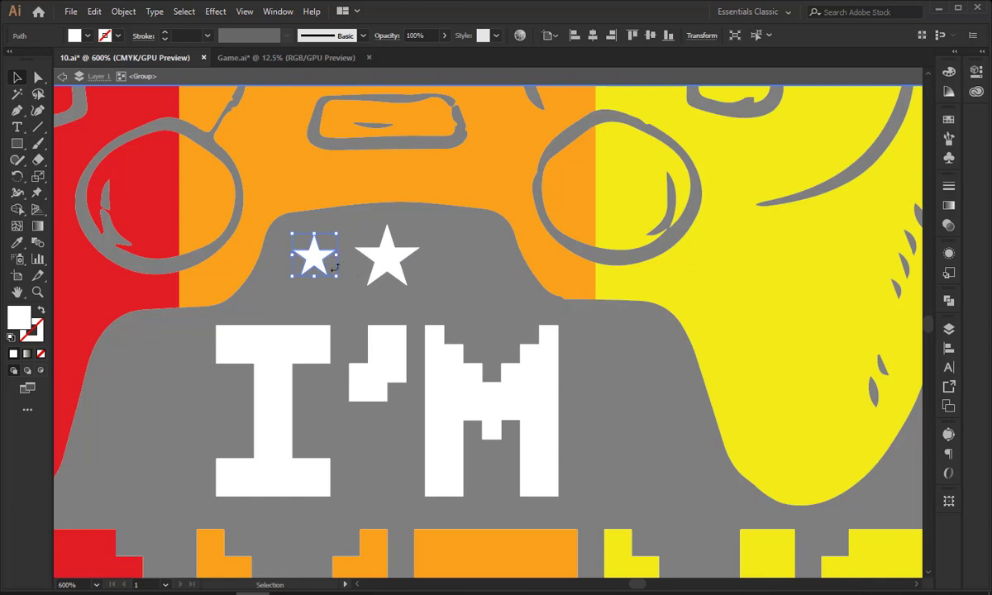
key(Left)
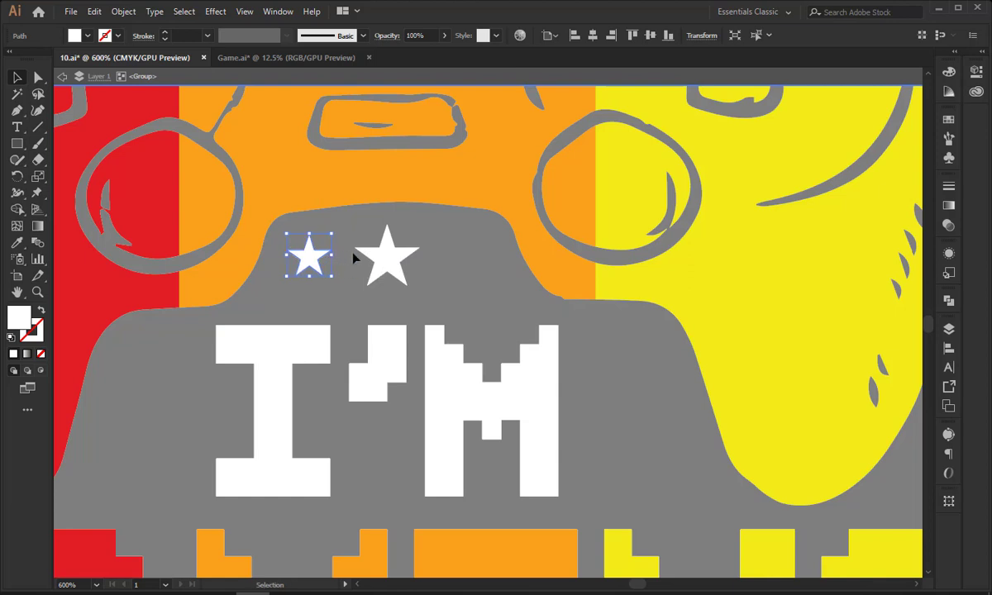
drag(303, 256, 461, 256)
Group the two small white stars and move them down slightly below the large star's base line.
shift+click(313, 258)
key(a)
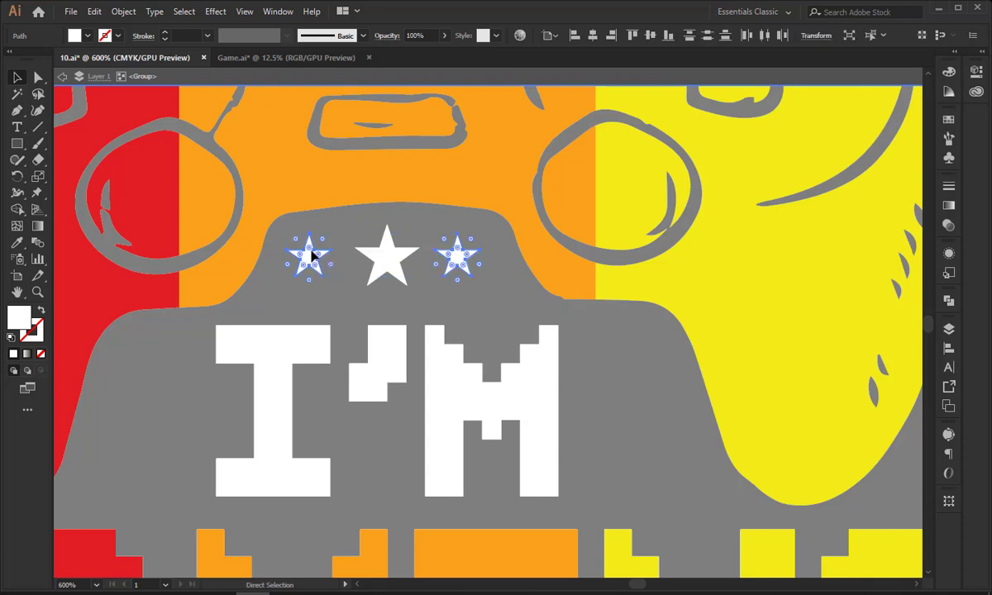
key(v)
key(Down)
key(Down)
key(Down)
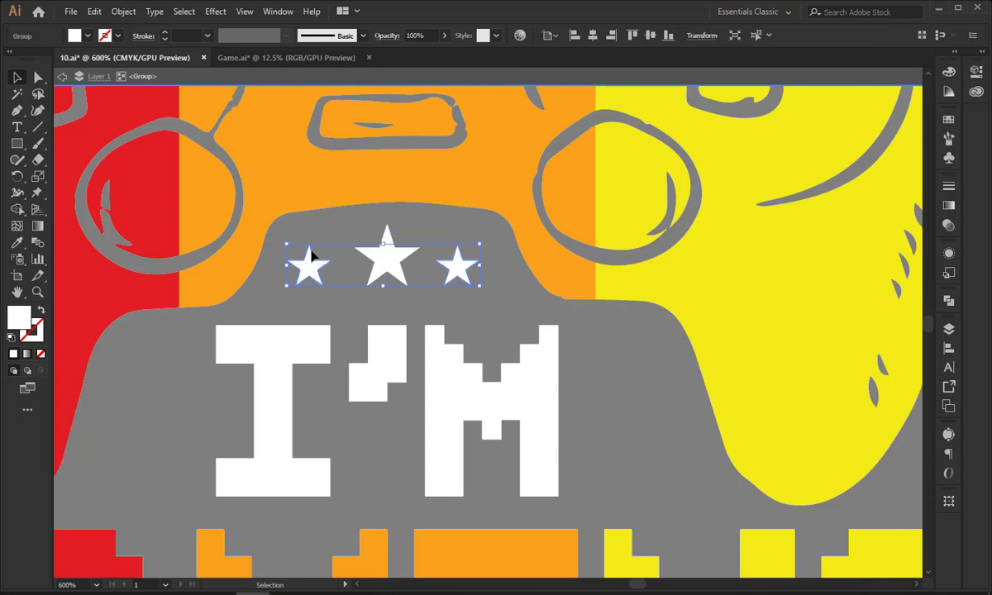
key(ctrl+plus)
key(ctrl+plus)
key(ctrl+plus)
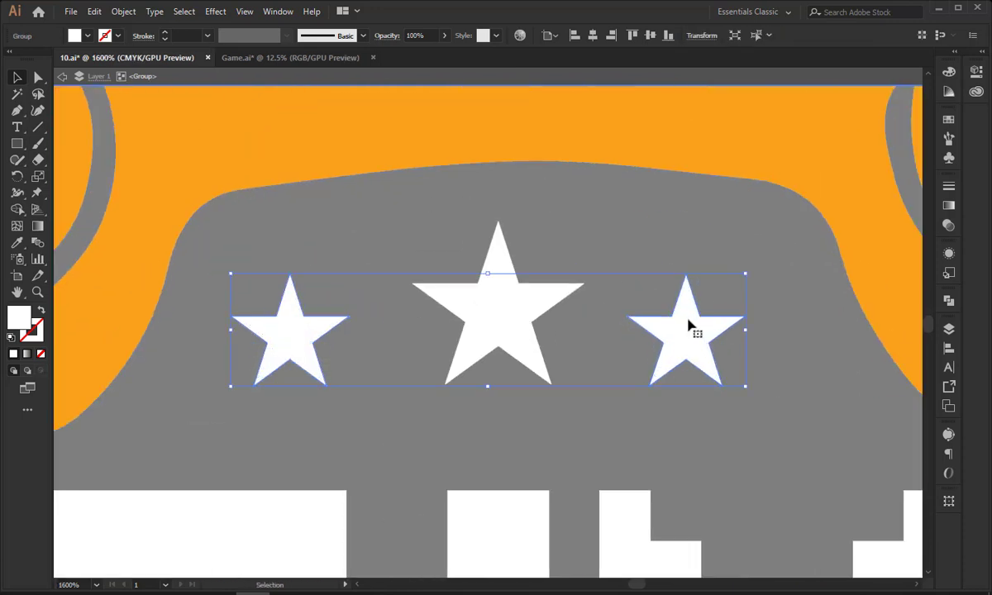
drag(688, 324, 689, 334)
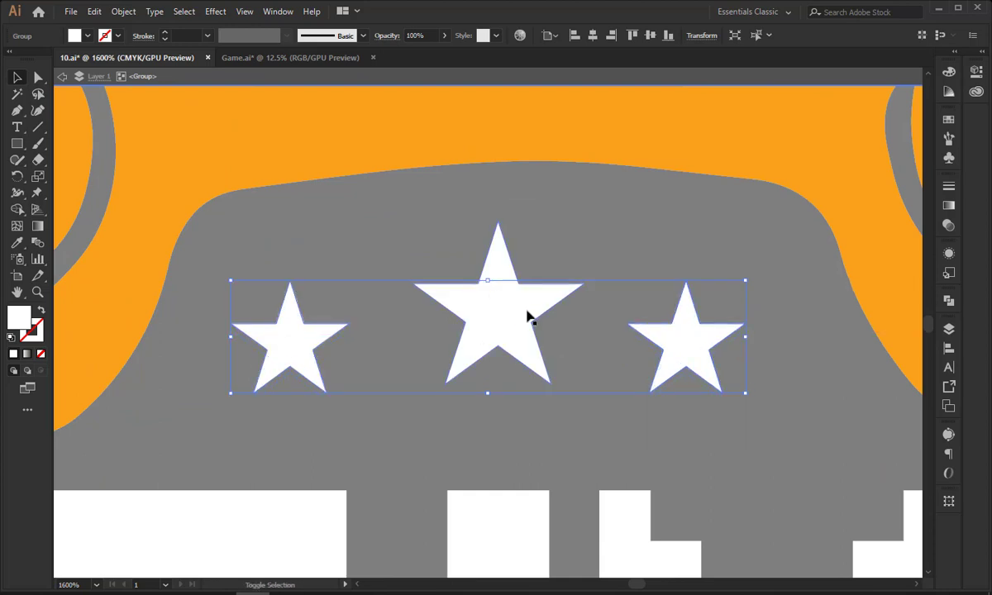
Centre the large star and the pair of small stars horizontally on the controller's orange section.
shift+click(536, 157)
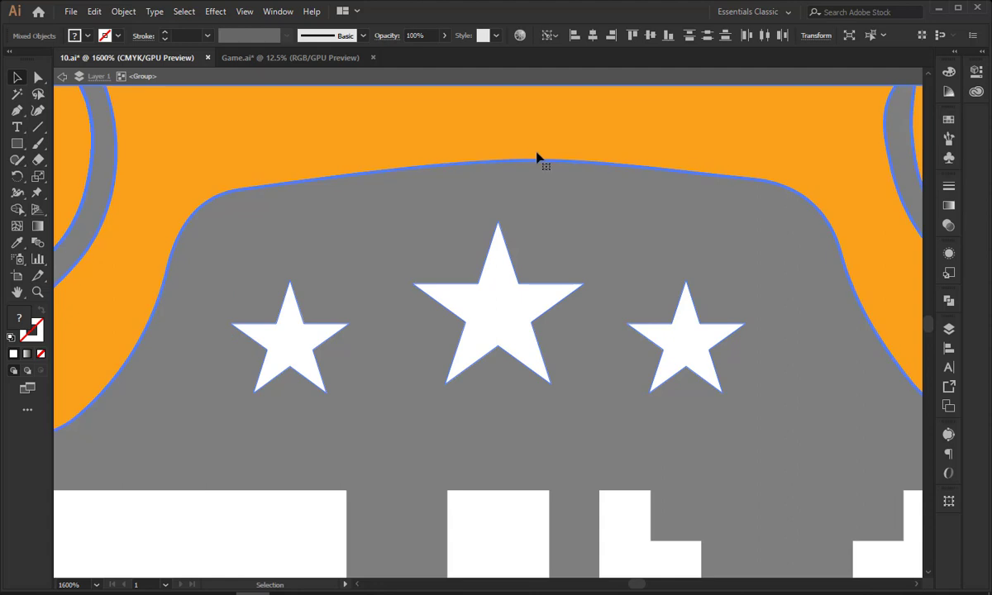
click(591, 37)
key(ctrl+shift+a)
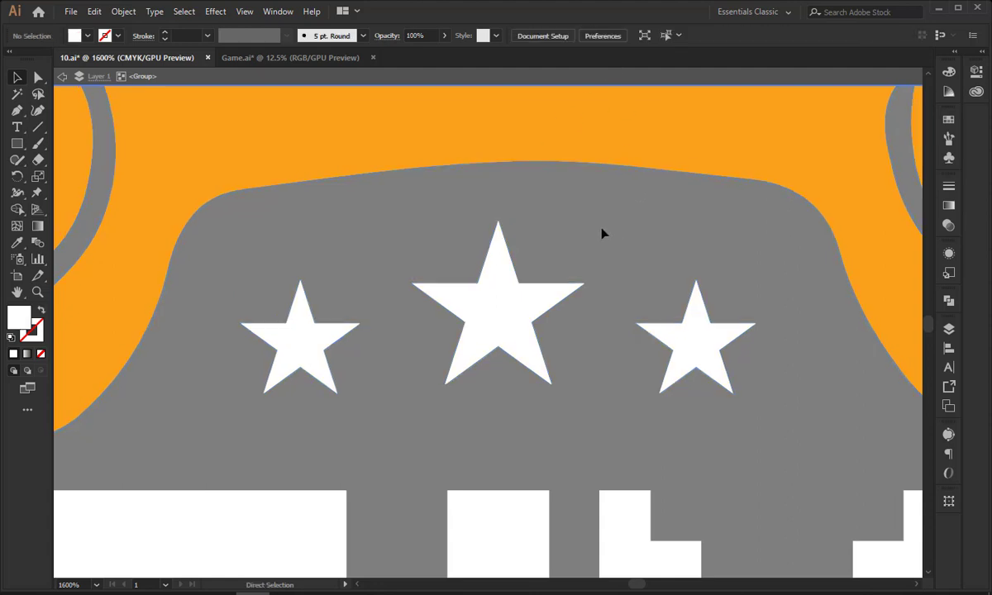
Fill the large star above "I'M" with the controller's orange and the two small stars beside it with the controller's yellow.
key(ctrl+minus)
click(493, 334)
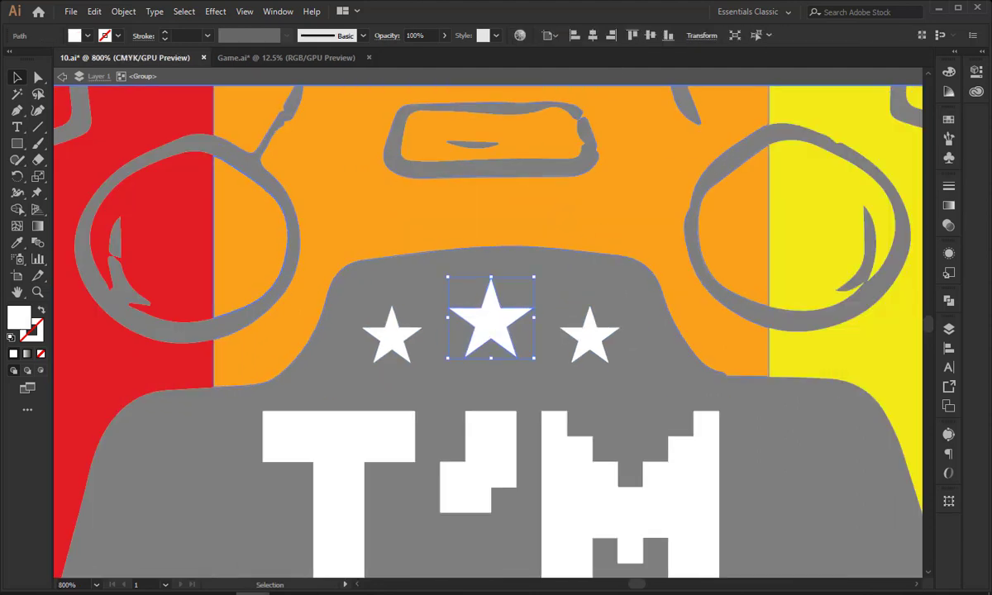
key(i)
click(343, 195)
click(20, 81)
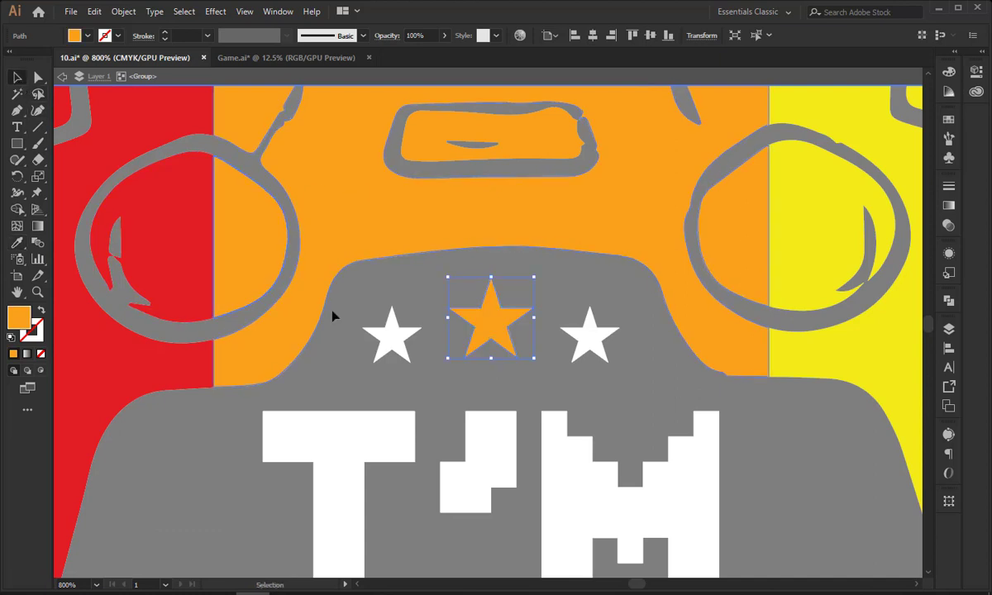
click(385, 335)
key(i)
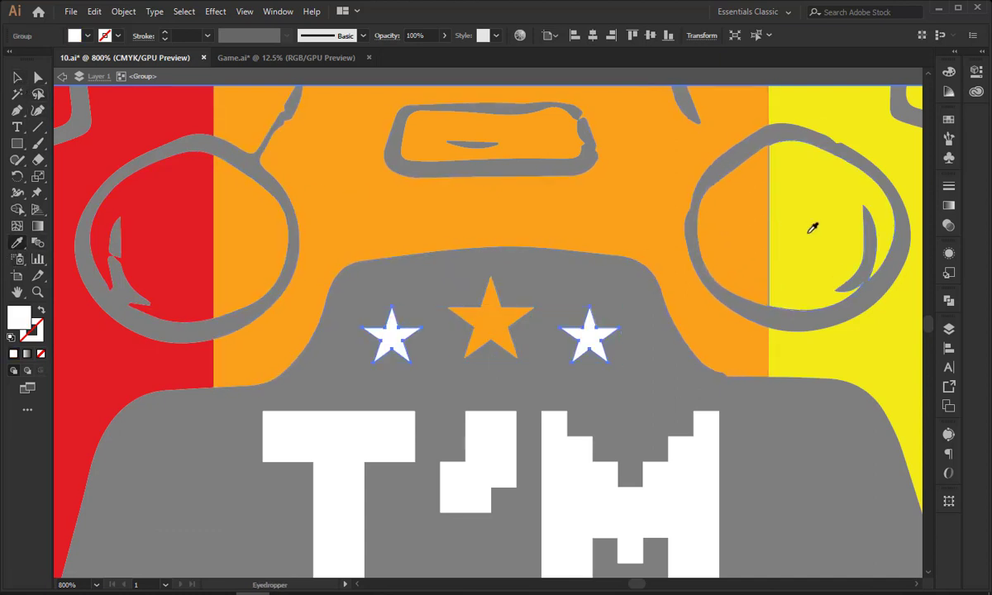
click(813, 224)
click(25, 82)
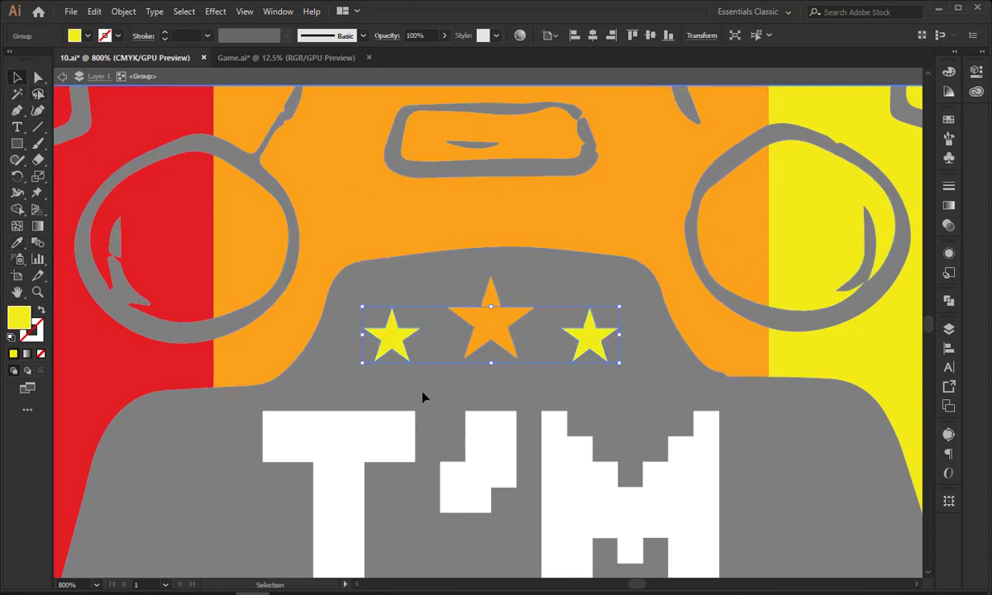
Fill the "I'M" lettering with the red of the controller's grip and leave group isolation.
click(381, 428)
key(i)
click(83, 174)
click(18, 80)
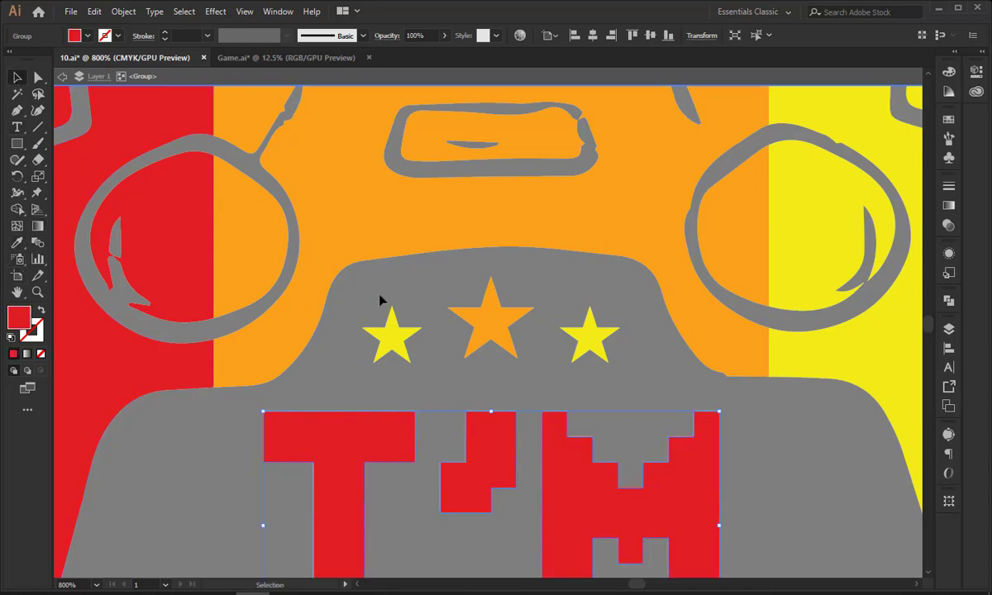
key(Escape)
scroll(382, 297, down, 6)
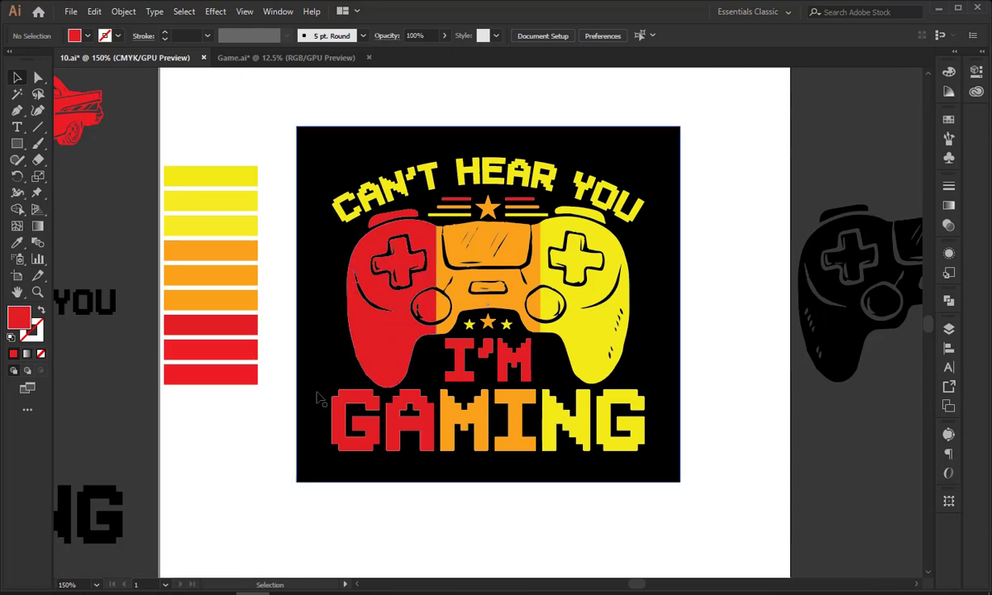
scroll(487, 430, down, 3)
double_click(364, 324)
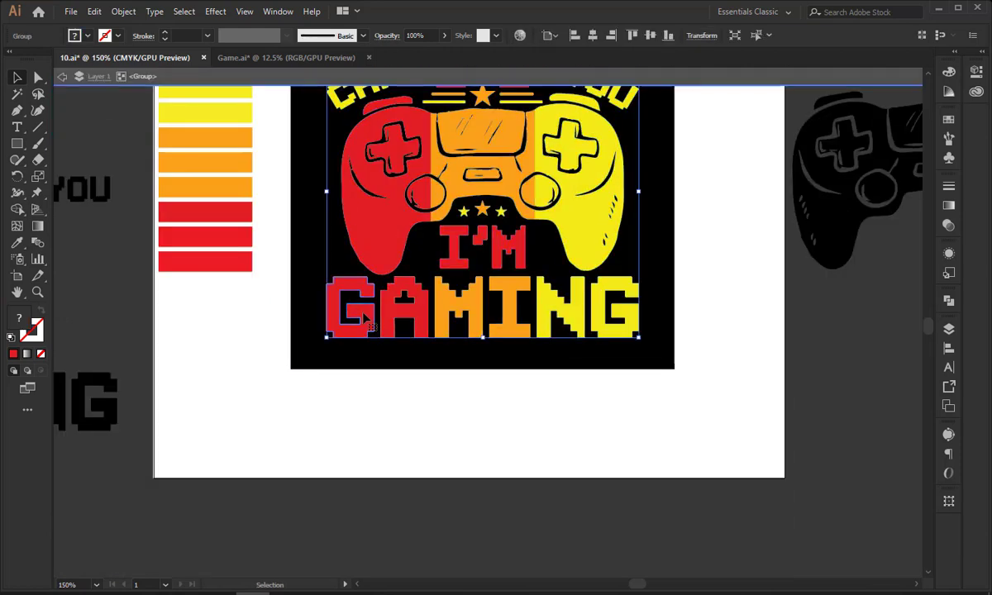
double_click(460, 439)
scroll(521, 389, up, 3)
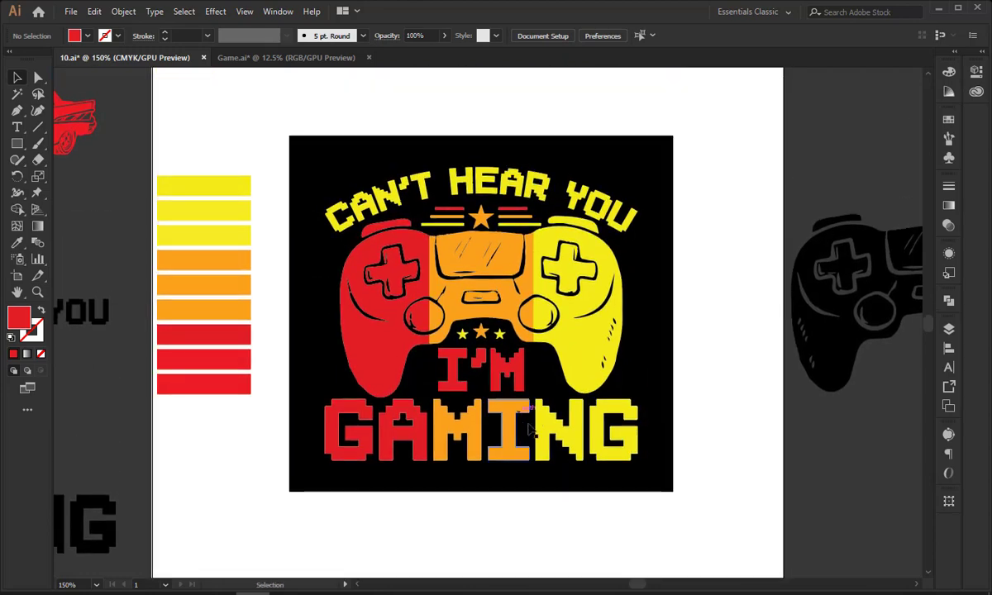
Nudge the star and striped lines under "CAN'T HEAR YOU" up slightly as one selection, and save the document.
double_click(478, 216)
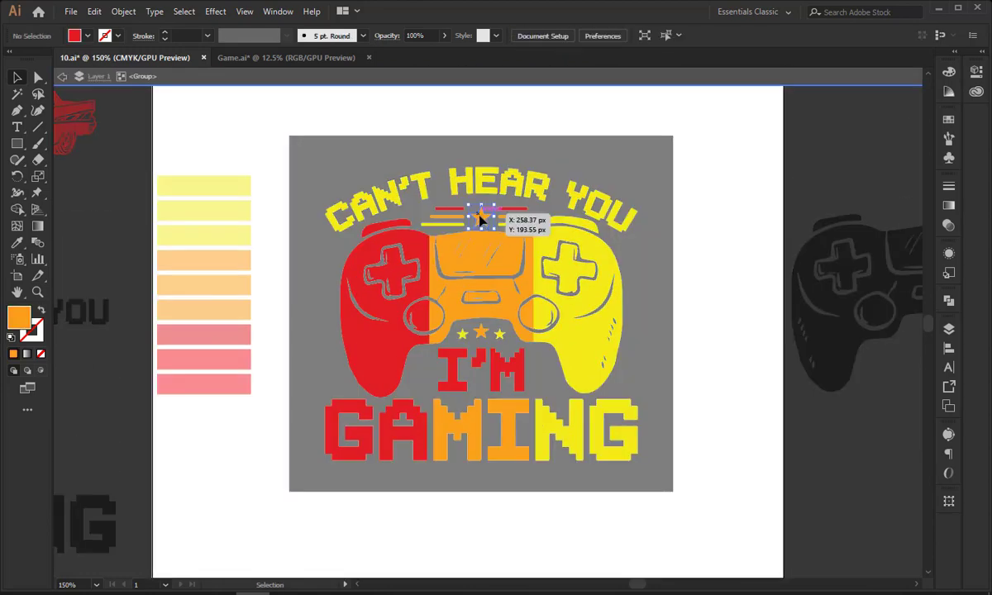
shift+click(459, 222)
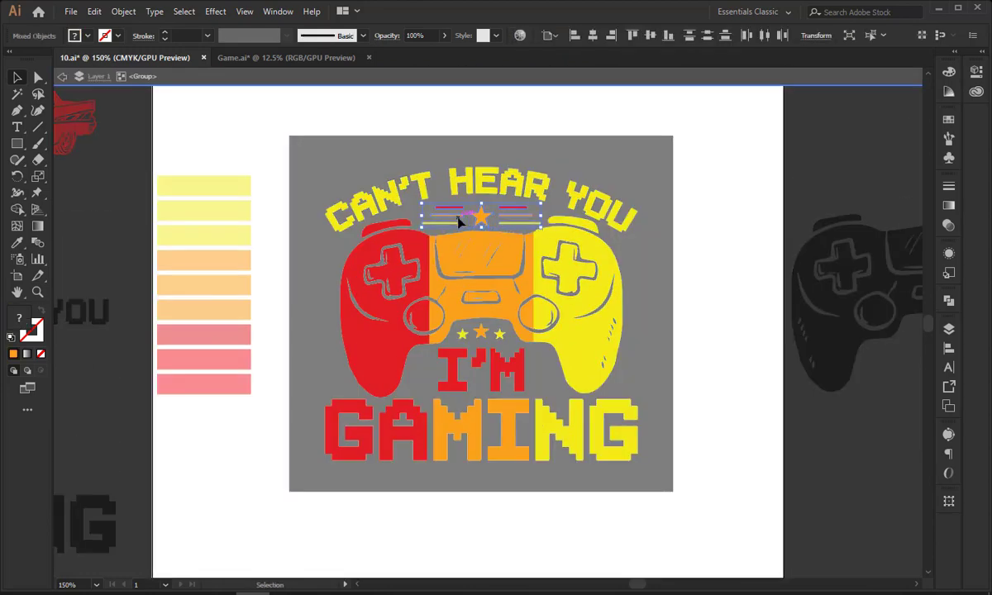
double_click(701, 212)
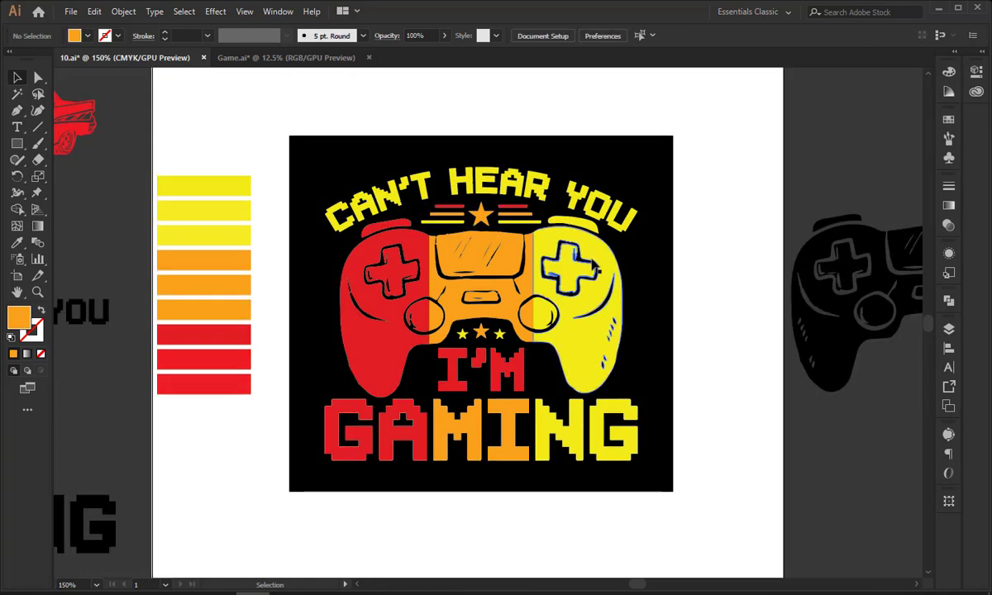
click(597, 254)
click(749, 223)
key(a)
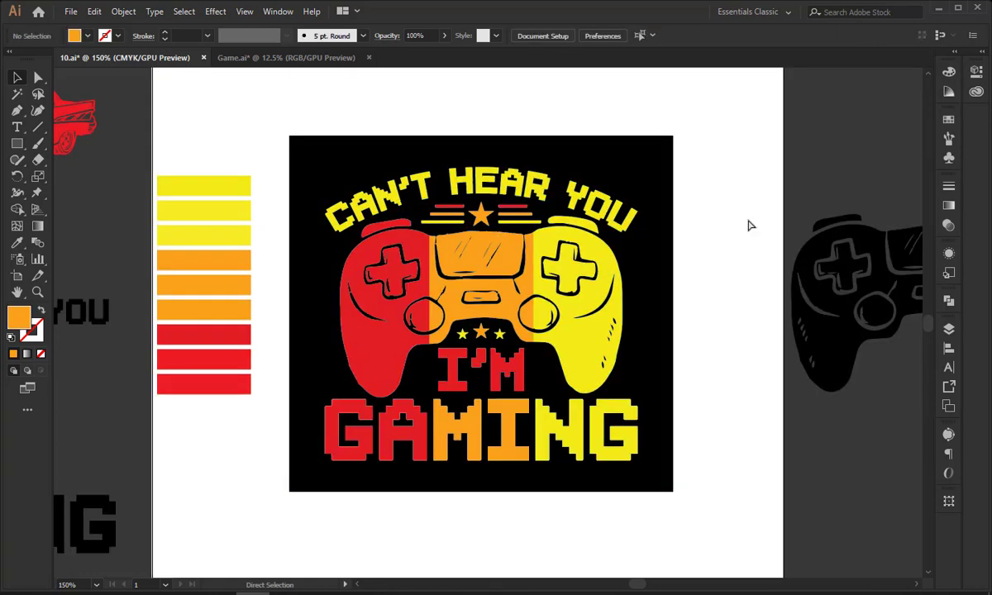
key(ctrl+s)
Try to place the speckled grunge texture over the gaming design, and undo the placement.
click(496, 245)
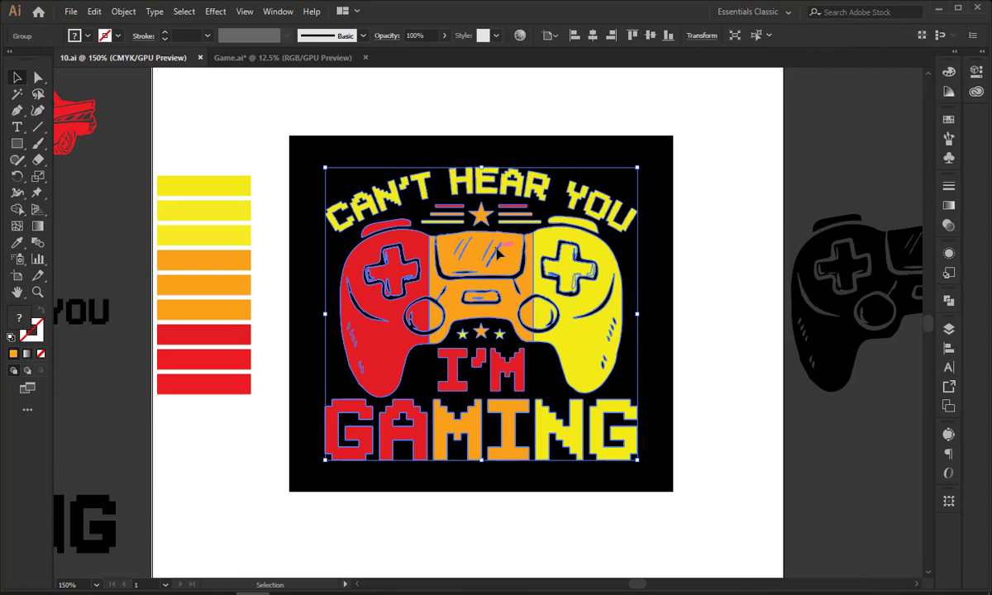
click(271, 189)
key(space)
drag(317, 193, 485, 167)
drag(140, 352, 785, 216)
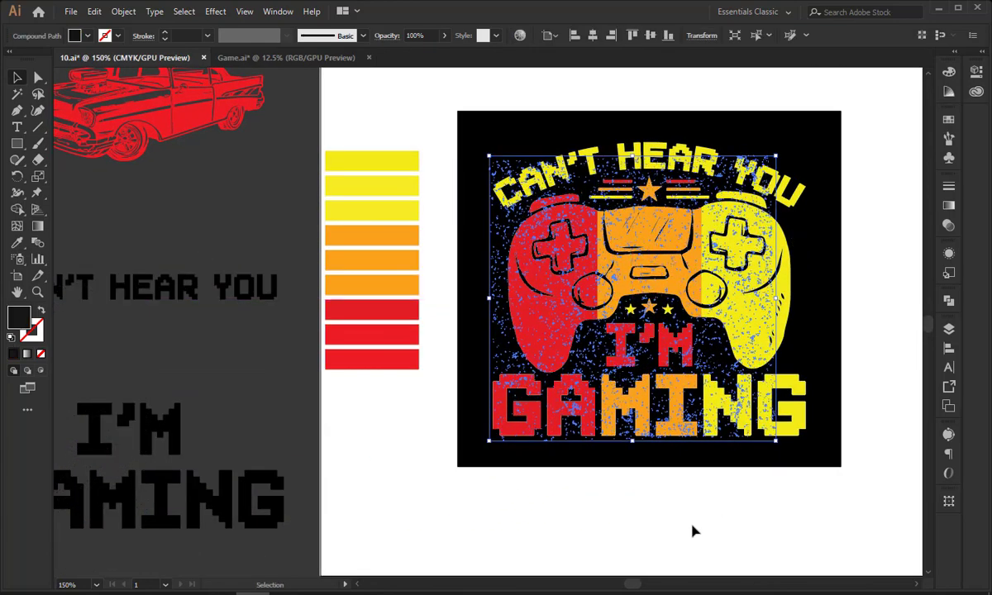
click(692, 525)
key(space)
drag(718, 461, 466, 464)
click(453, 351)
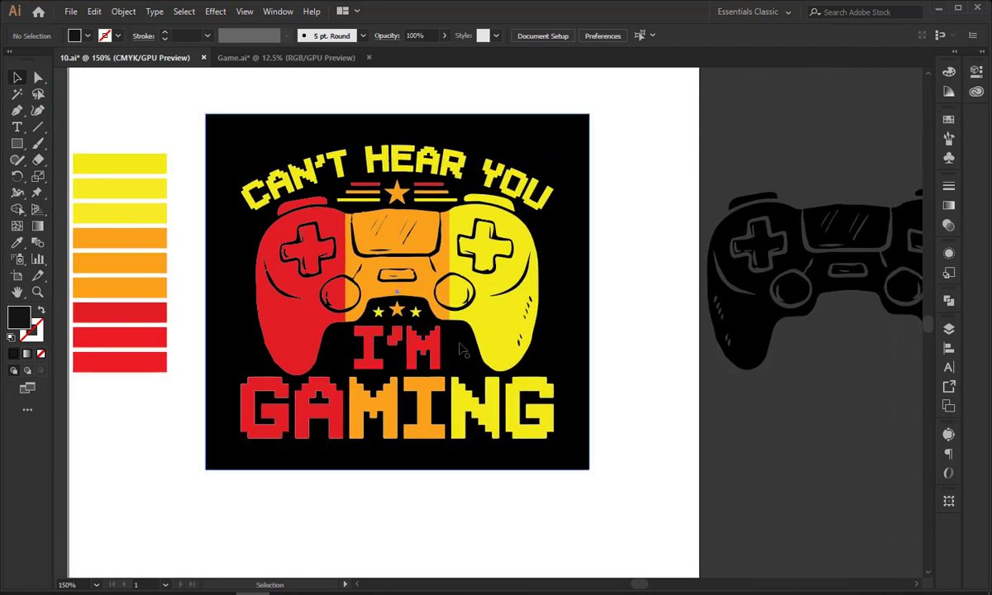
key(ctrl+z)
Place the speckled grunge texture from beside the artboard over the gaming design and select it there.
key(space)
drag(66, 438, 352, 395)
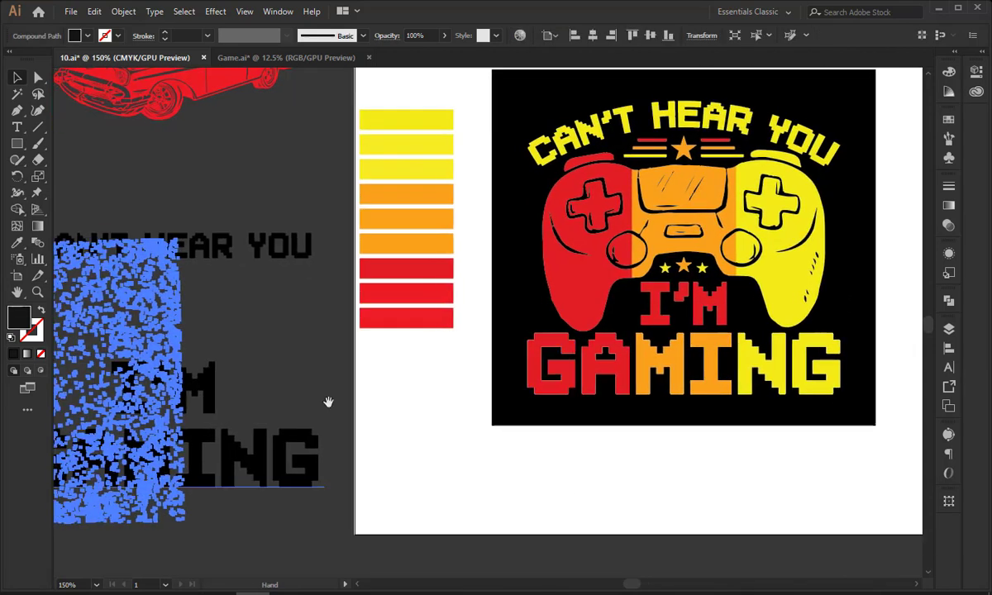
click(187, 333)
drag(173, 333, 774, 197)
key(v)
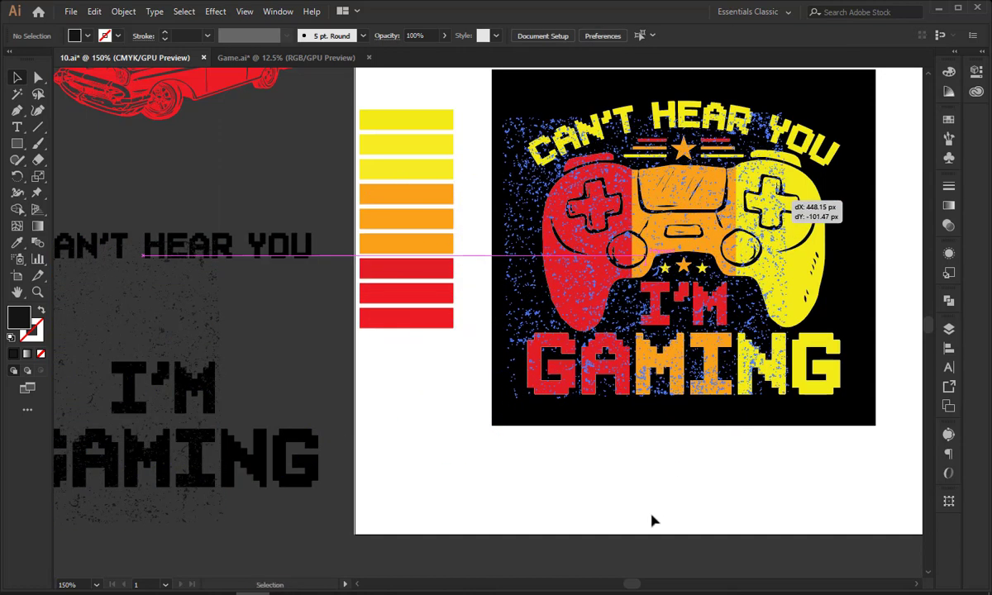
click(651, 519)
key(space)
drag(713, 471, 493, 505)
click(494, 335)
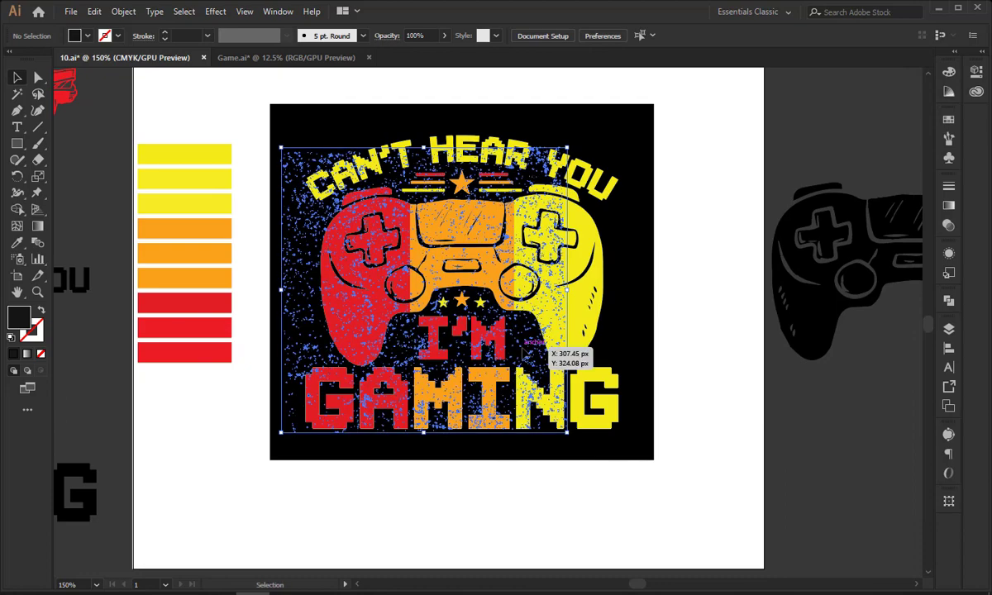
Enlarge the grunge texture to cover the whole design and centre it horizontally with the black background.
drag(568, 292, 647, 256)
shift+click(649, 170)
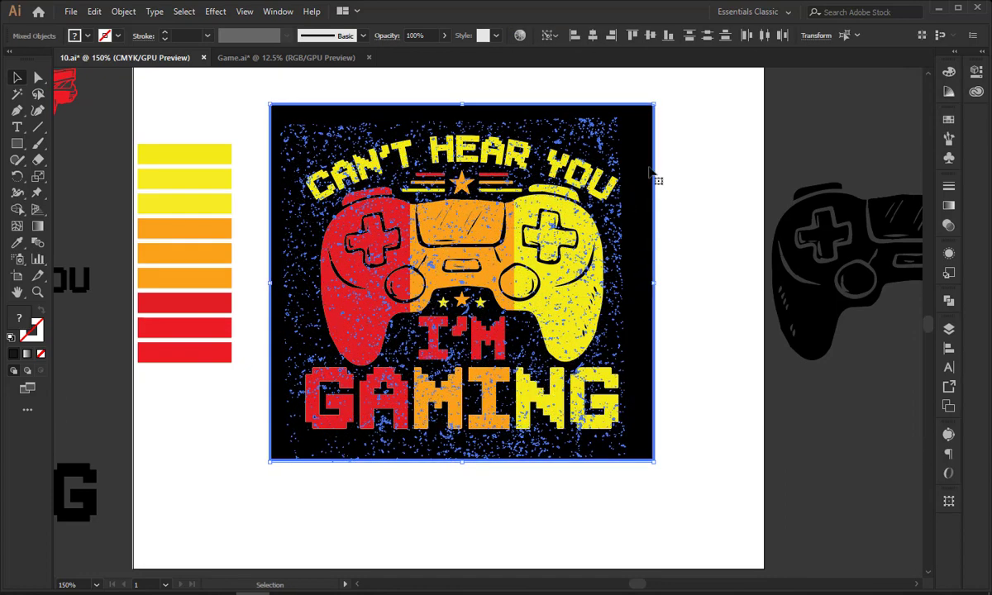
click(592, 37)
click(670, 135)
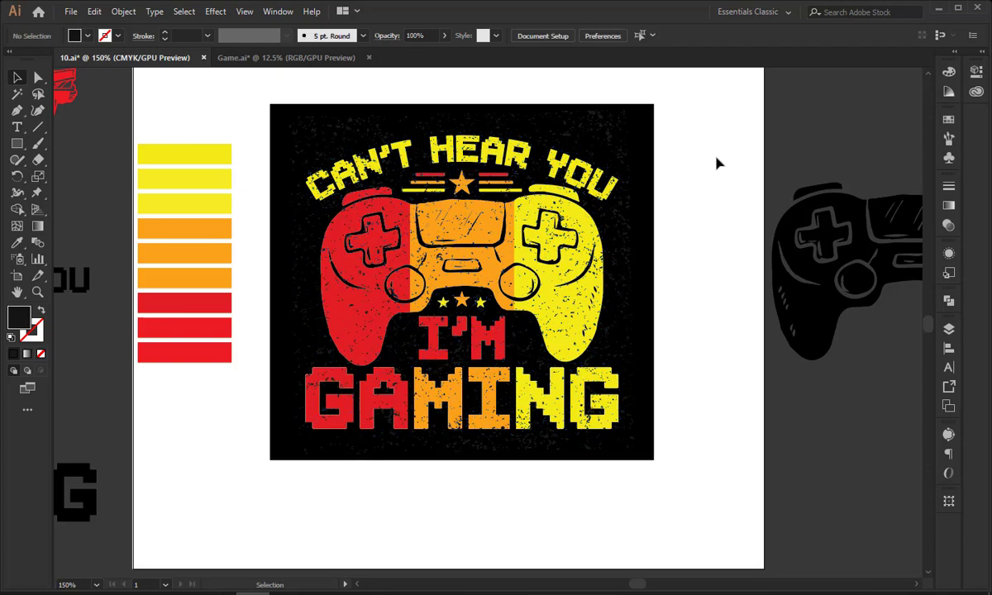
Cut the grunge texture and paste it in place into a new opacity mask on the design group, with Clip off.
click(613, 238)
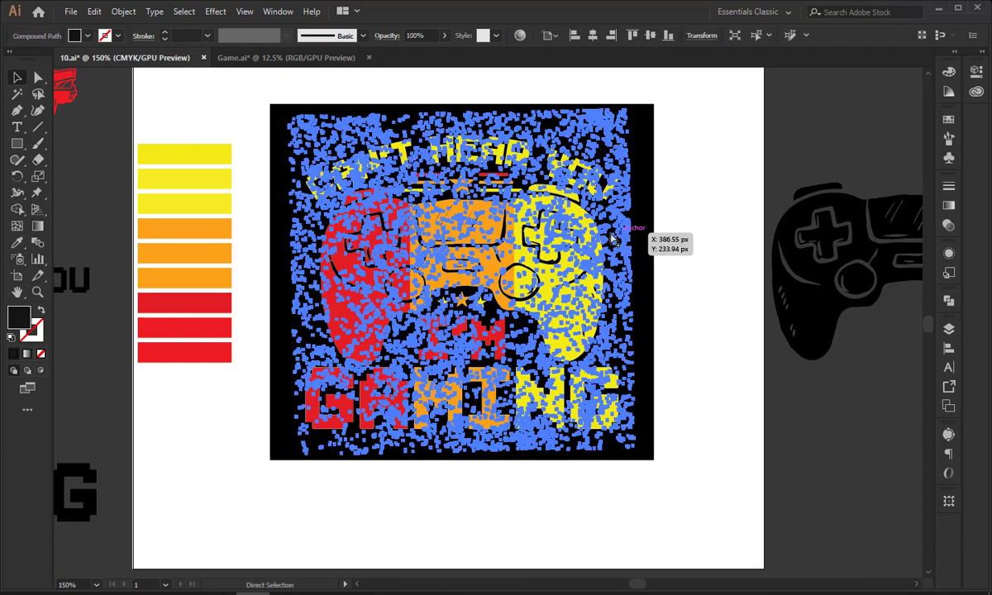
key(ctrl+x)
click(546, 258)
click(949, 225)
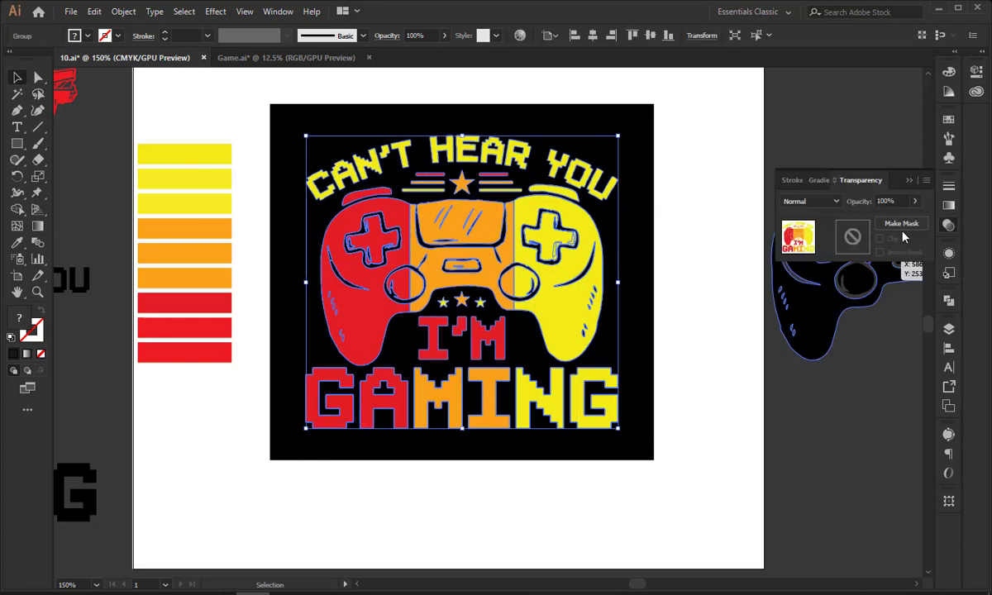
click(854, 237)
click(879, 238)
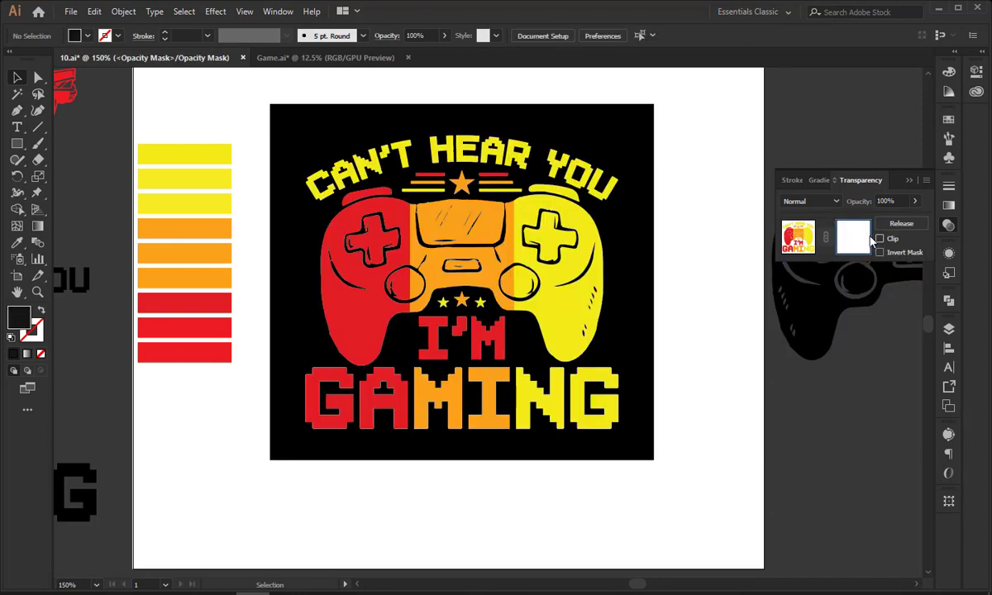
key(ctrl+f)
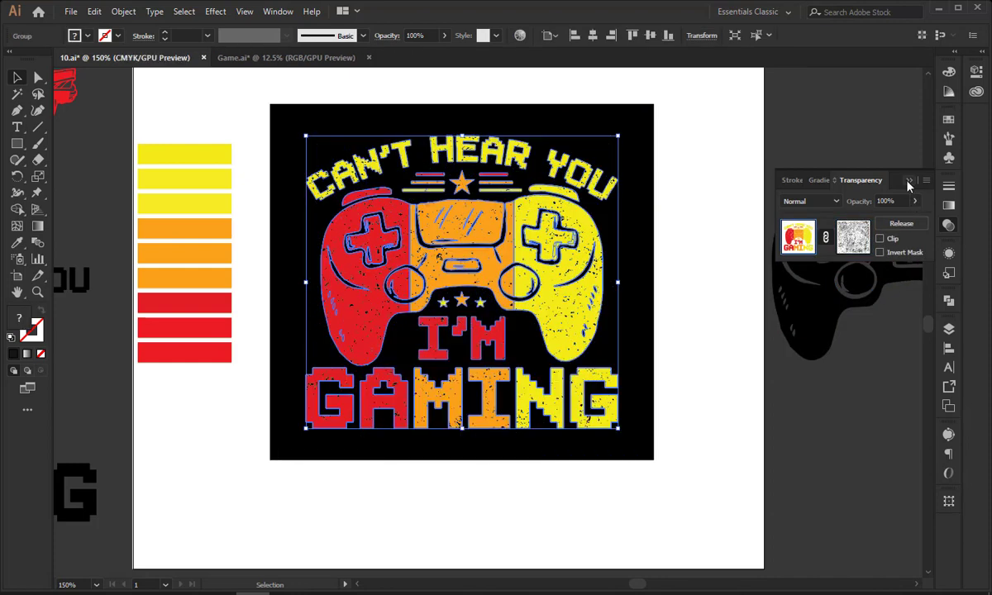
click(740, 181)
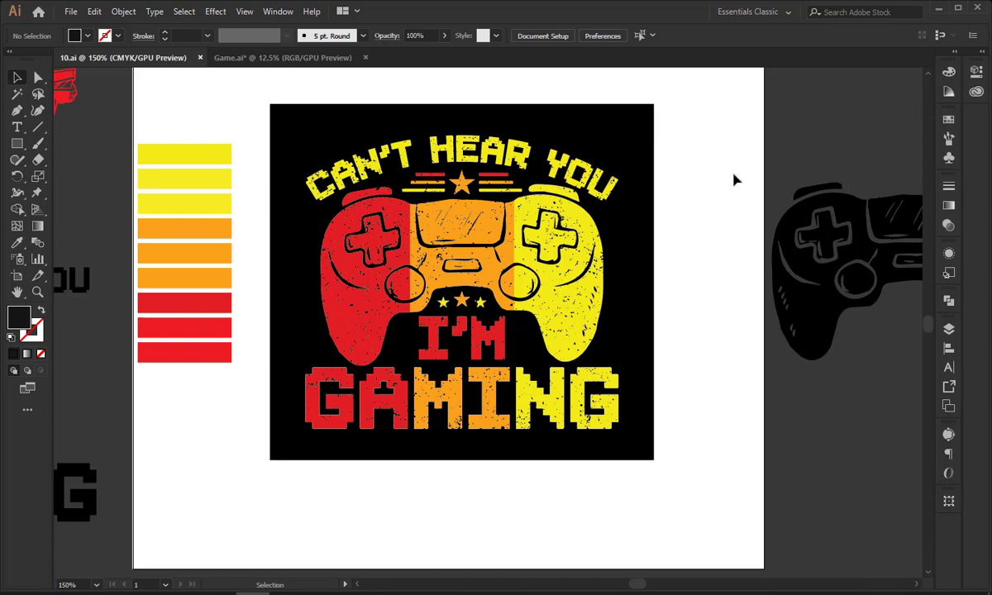
In the Game.ai document, replace the "WELCOME" text with "THANK YOU".
click(279, 58)
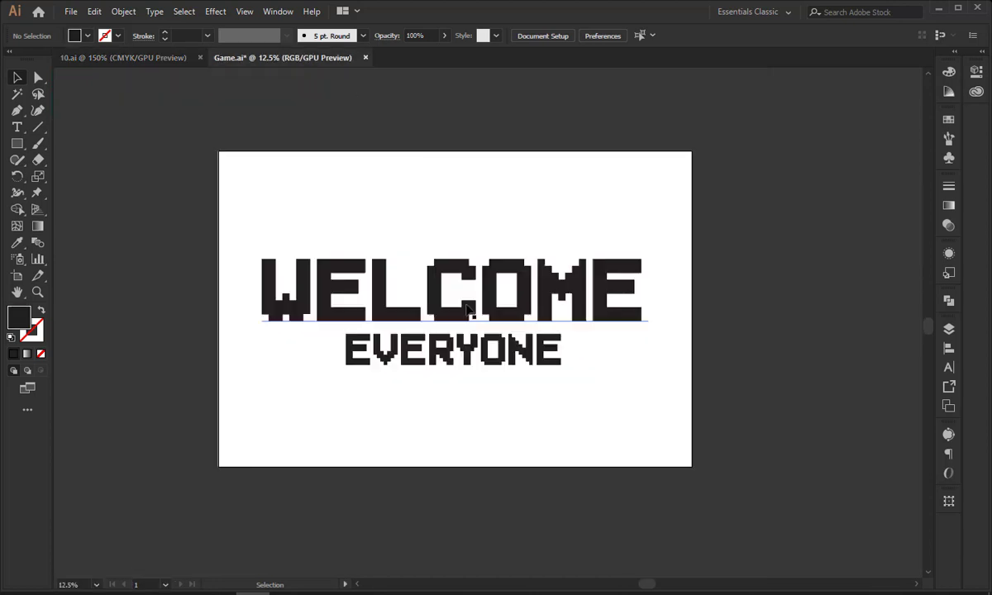
click(469, 309)
double_click(469, 309)
double_click(468, 309)
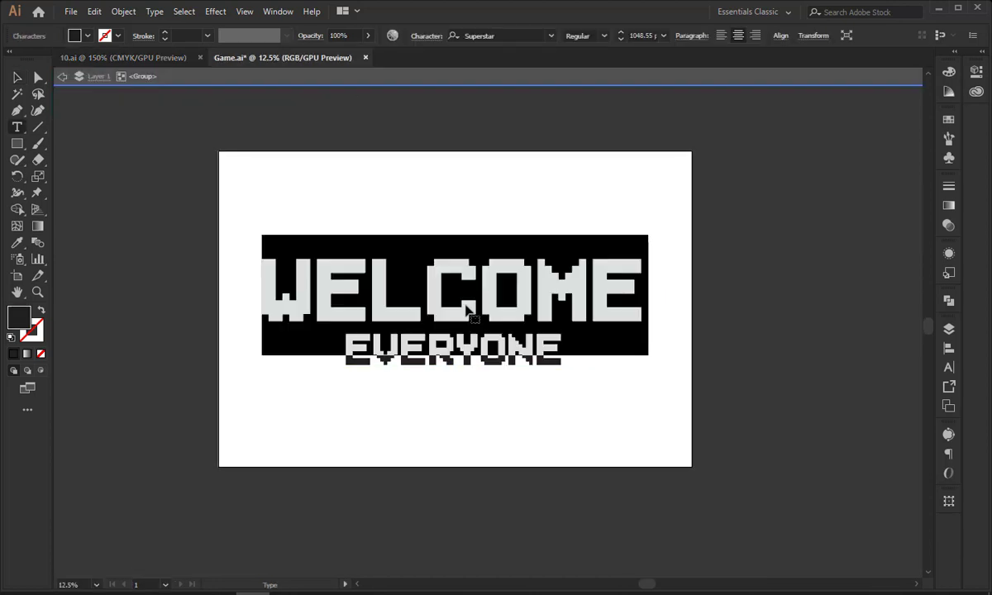
text(THANK YU)
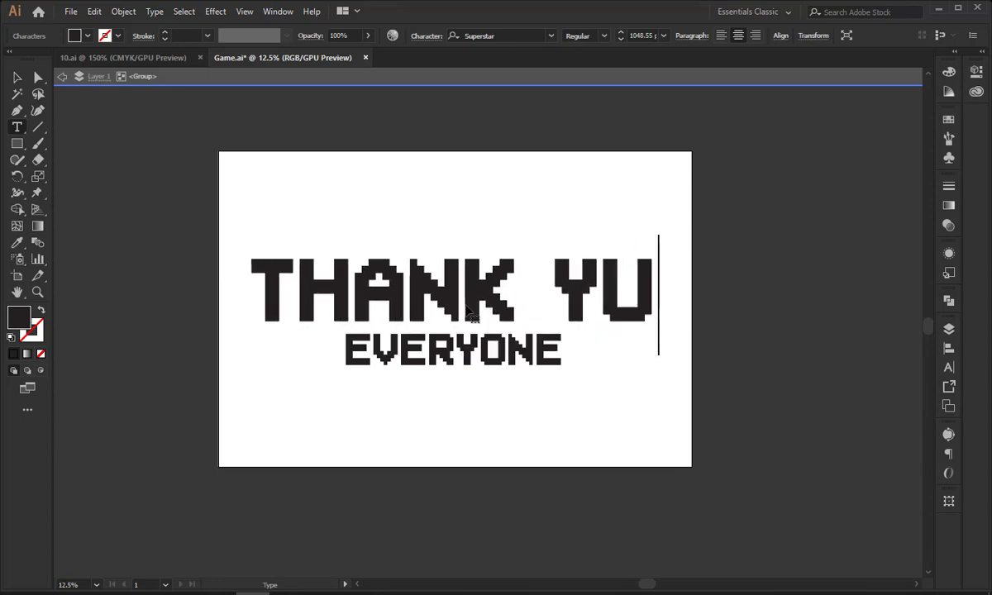
key(BackSpace)
text(OU)
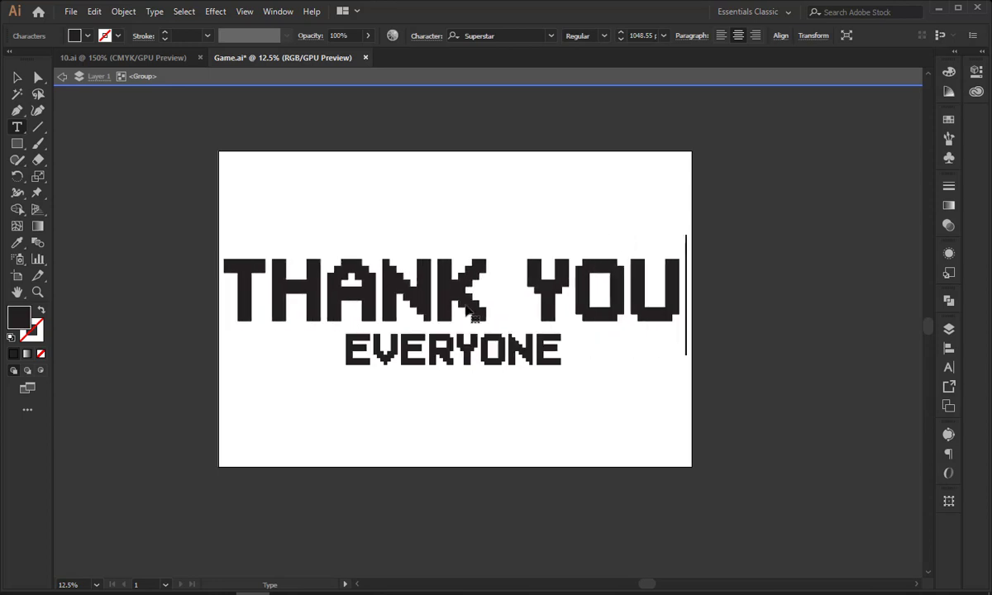